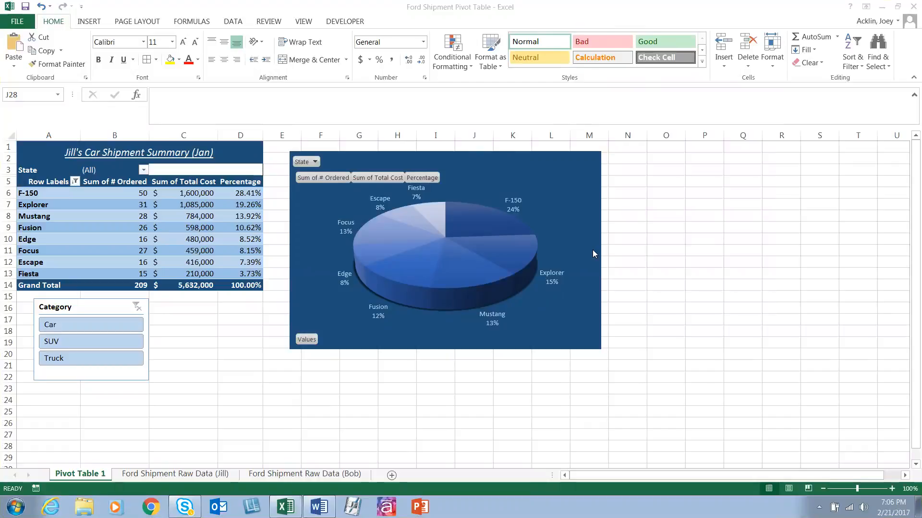
Step: Review the two Ford Shipment Raw Data sheets that hold the order records
click(679, 251)
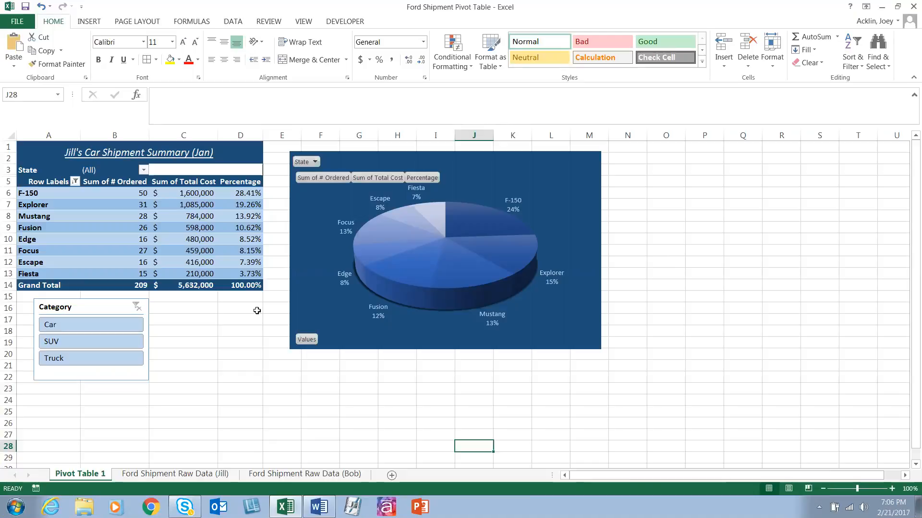
click(190, 476)
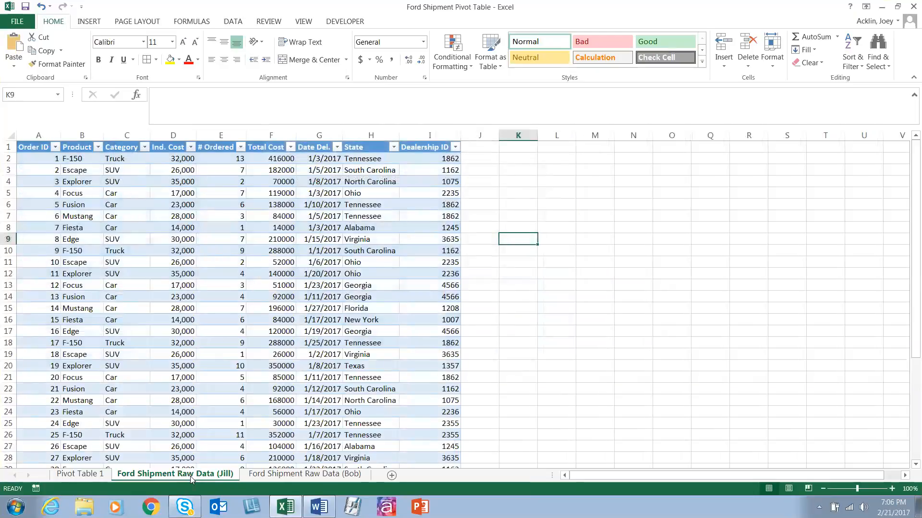
click(272, 475)
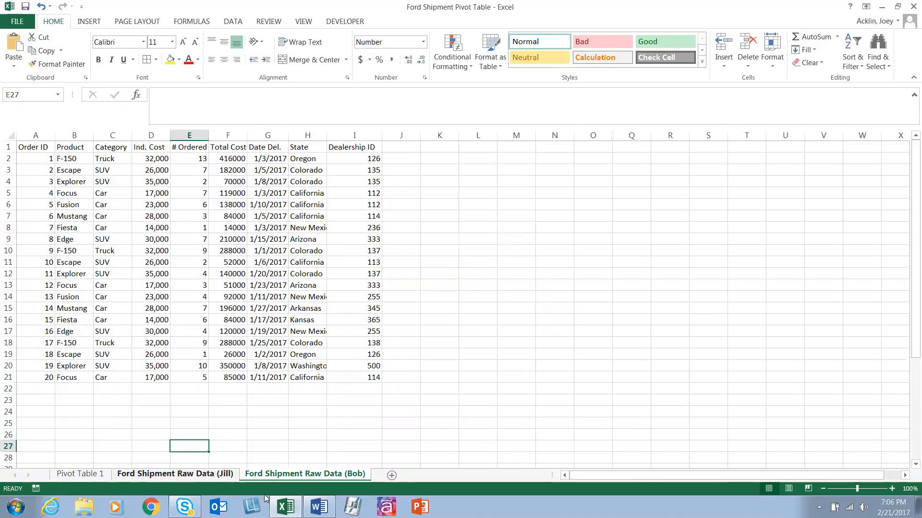
click(215, 474)
click(275, 477)
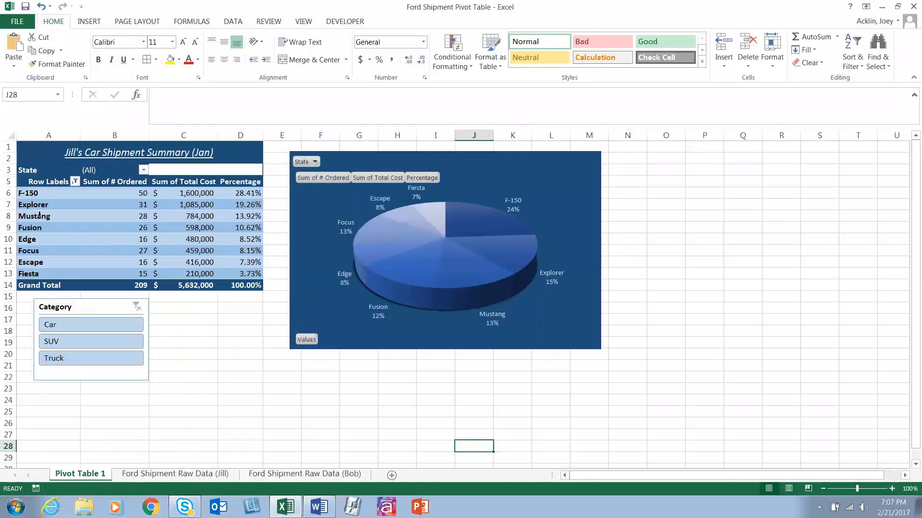
Step: Filter the pivot table by State to North Carolina and set the filter back to all states
click(29, 197)
click(32, 204)
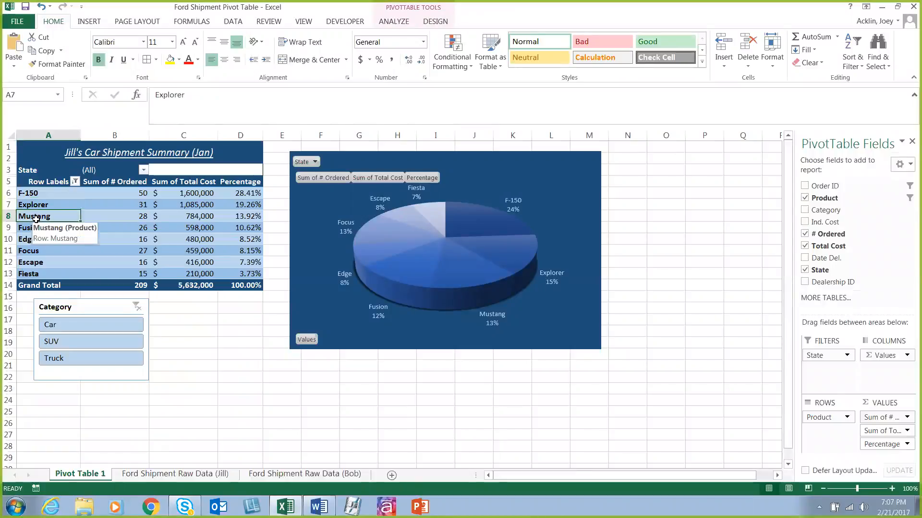
click(36, 218)
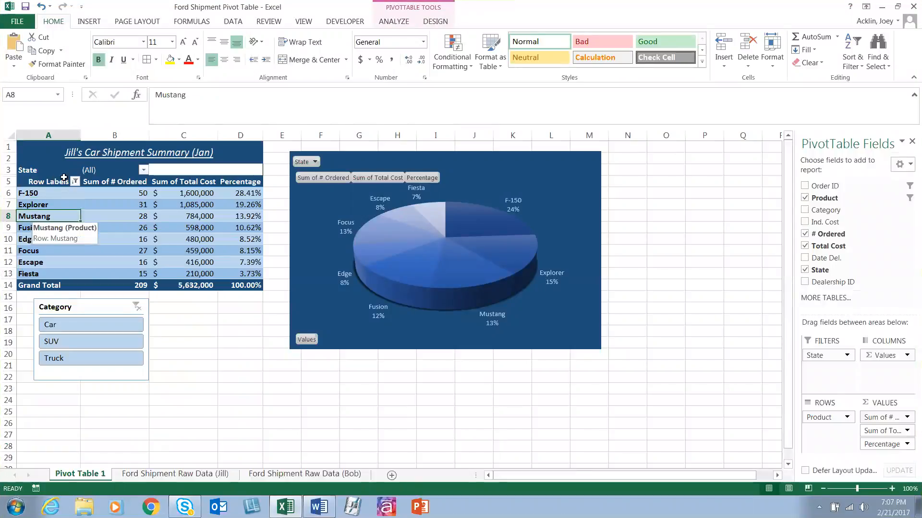
click(143, 170)
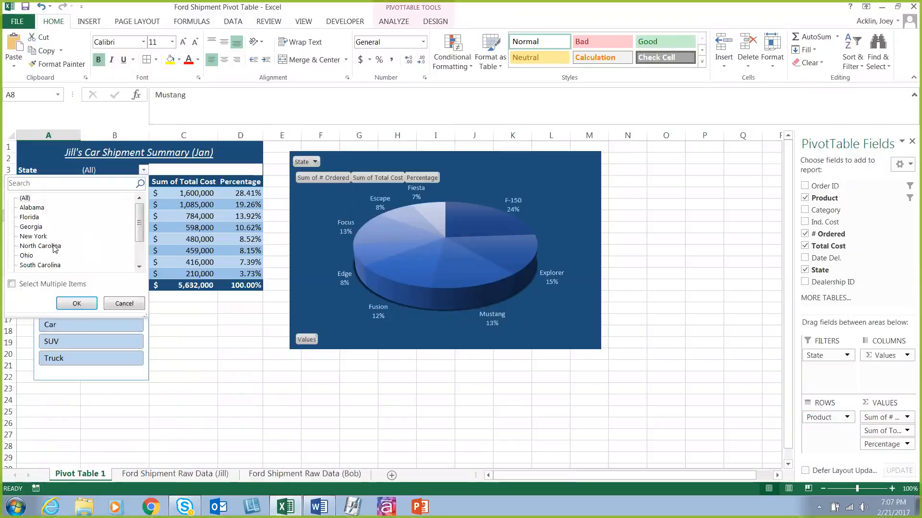
click(77, 303)
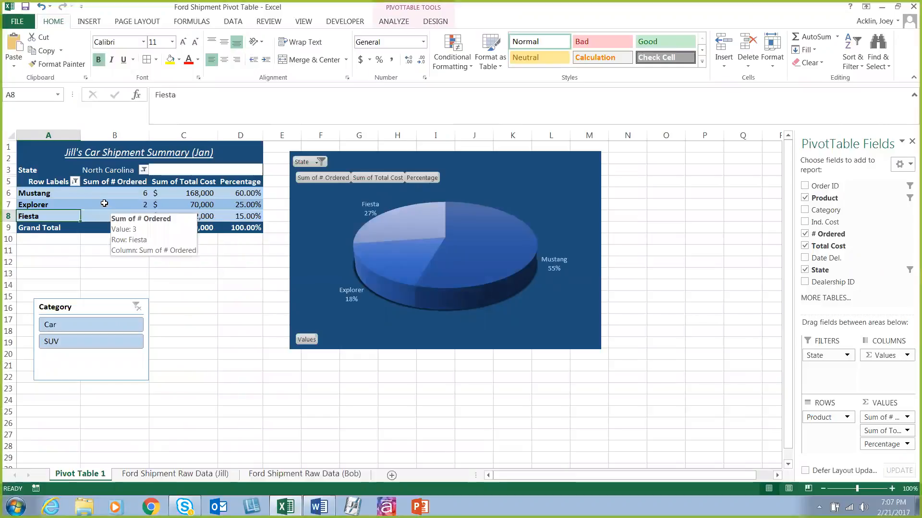
click(143, 170)
click(77, 303)
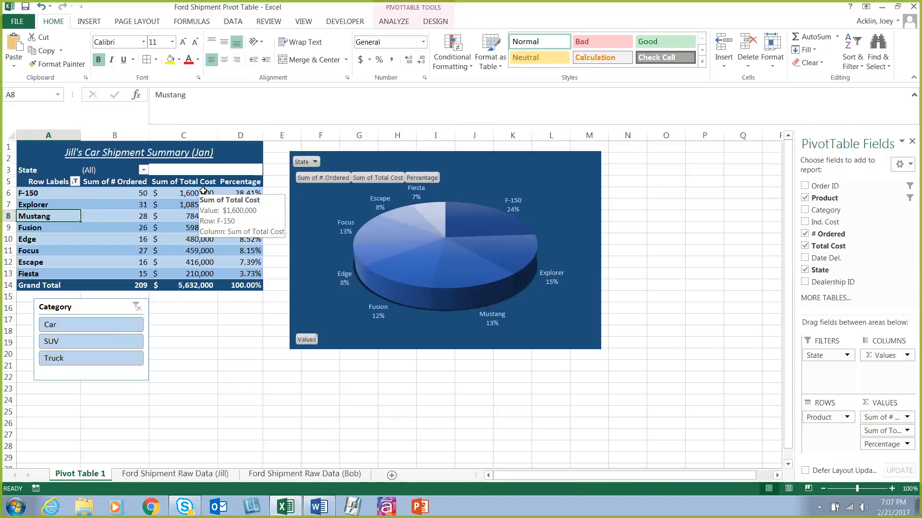
Step: Filter the pivot table and chart by Category to Car, SUV and Truck in turn, and clear the slicer filter
mouse_move(258, 188)
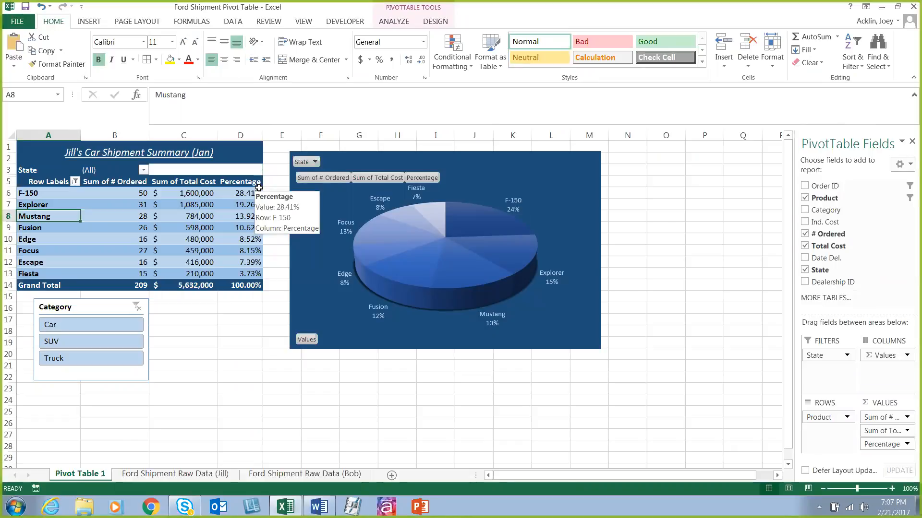
mouse_move(200, 287)
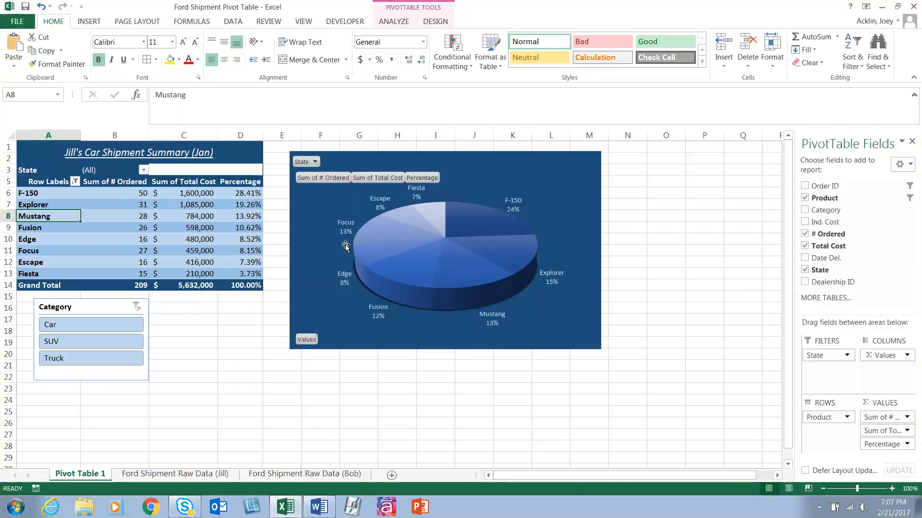
mouse_move(421, 292)
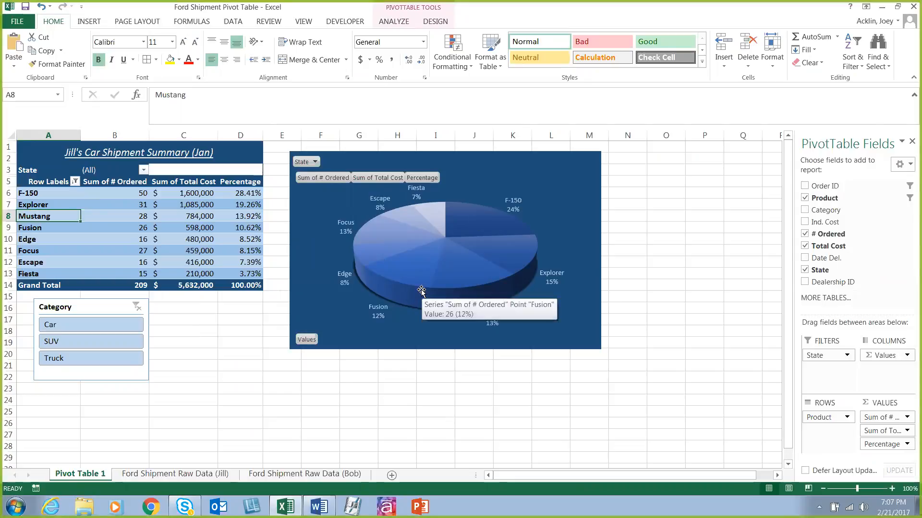
mouse_move(494, 223)
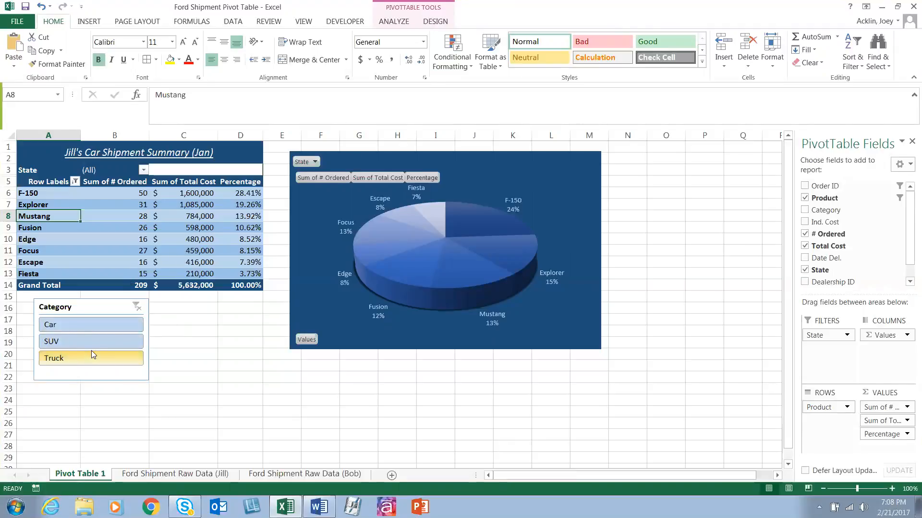
click(96, 326)
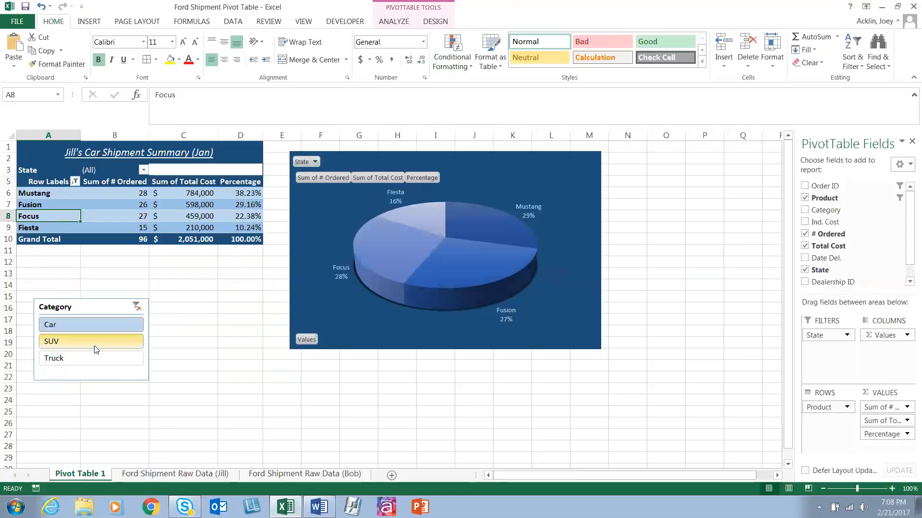
click(96, 344)
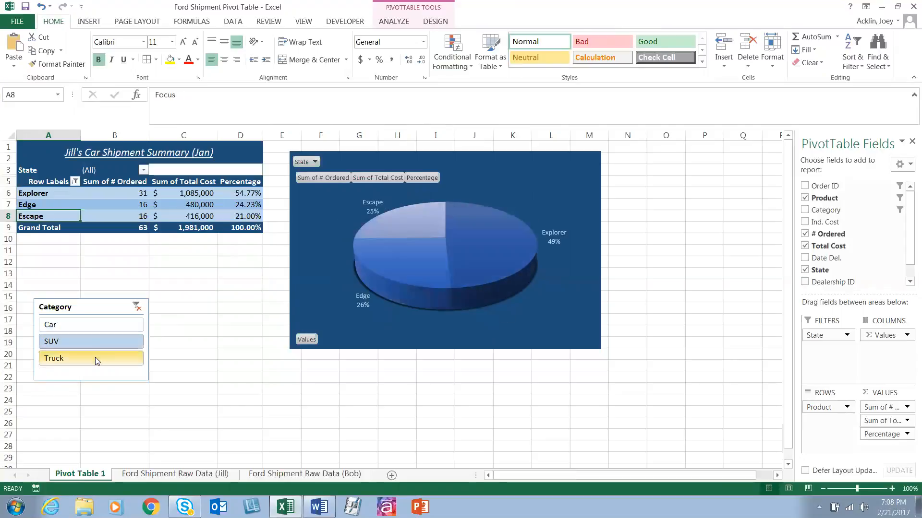
click(95, 357)
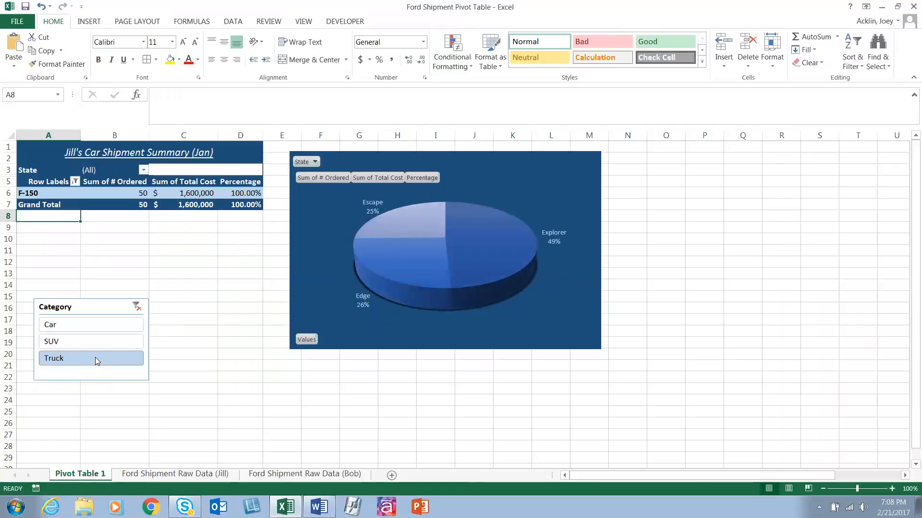
click(94, 331)
click(136, 307)
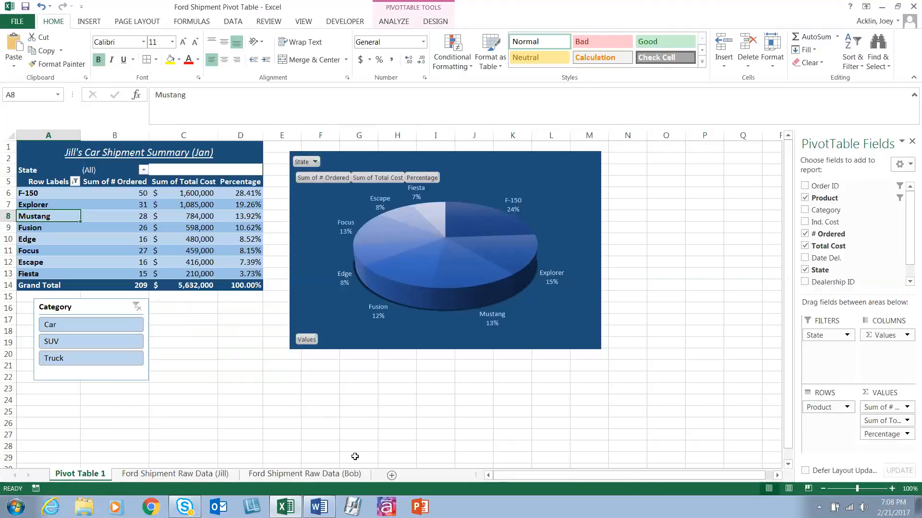
Step: Add a new worksheet and generate recommended PivotTables from columns A to I of the first Ford Shipment Raw Data sheet
click(391, 475)
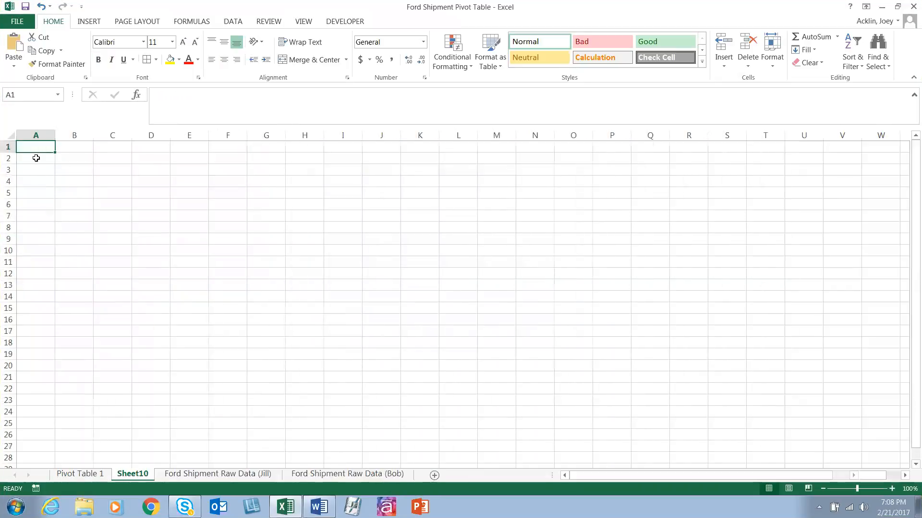
click(95, 20)
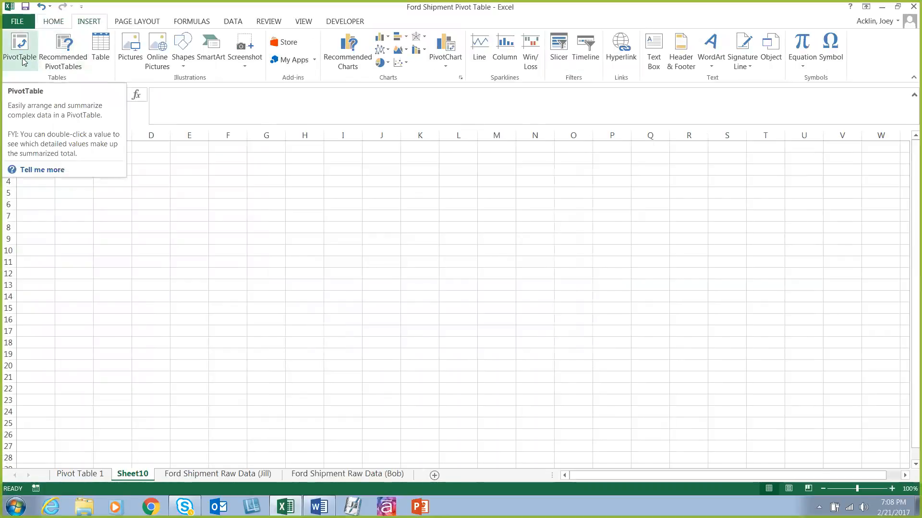
click(74, 70)
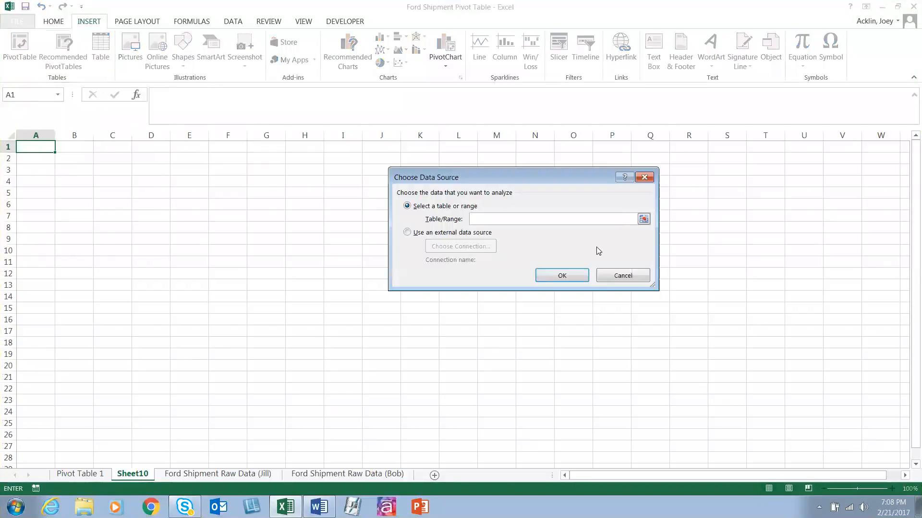
click(242, 474)
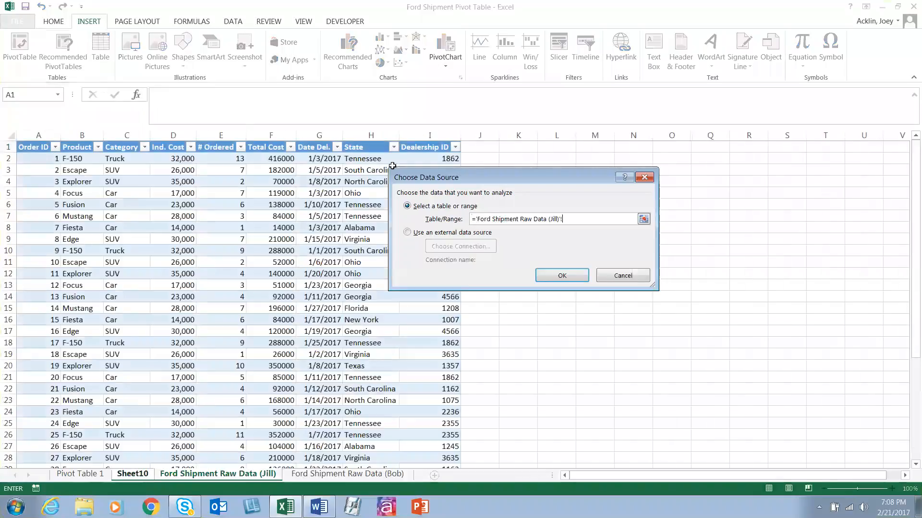
click(562, 275)
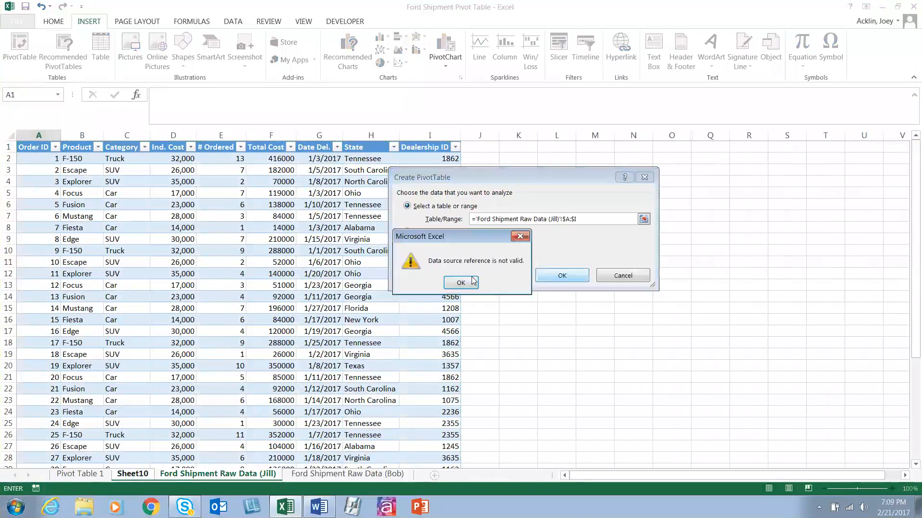
key(Return)
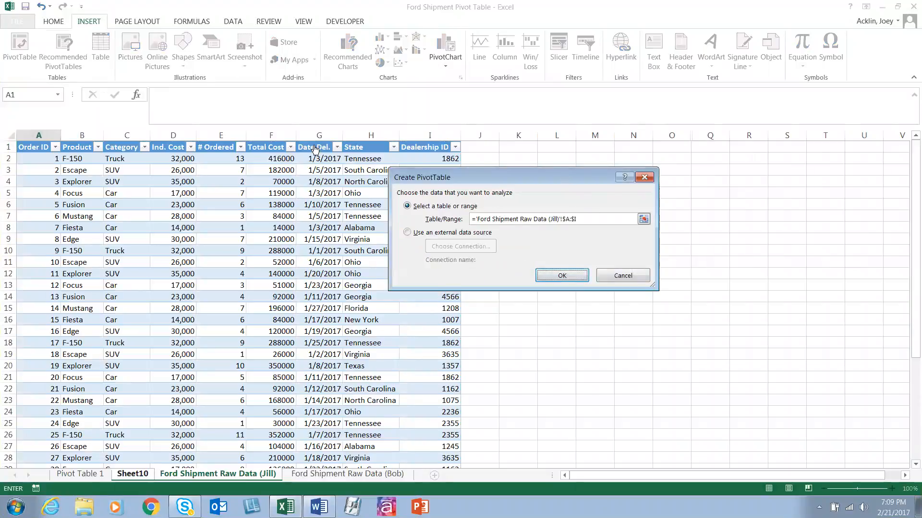
click(51, 132)
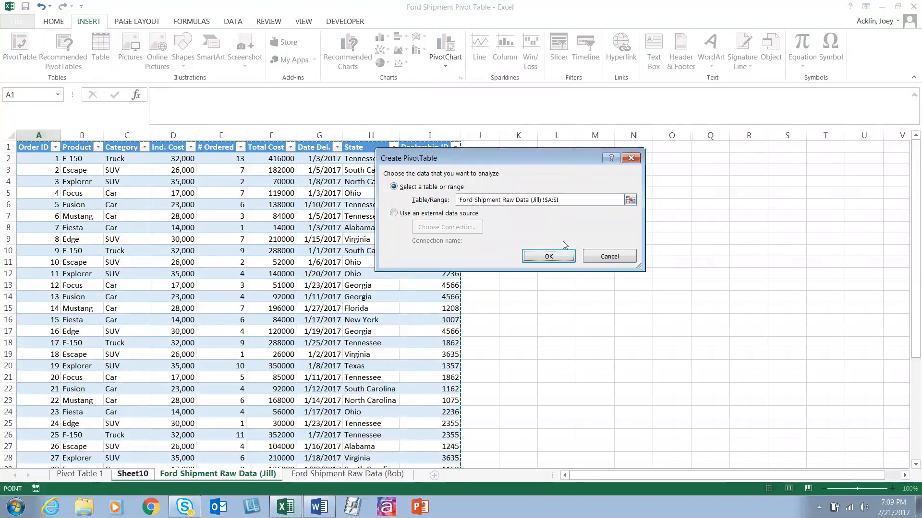
click(557, 254)
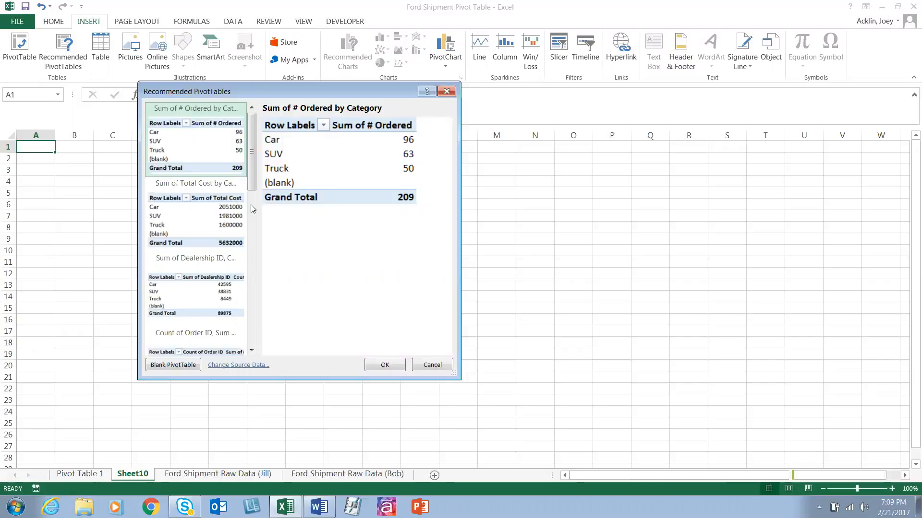
Step: Browse the recommended PivotTable layouts, preview Sum of Total Cost by Category, and close them without inserting one
mouse_move(250, 152)
mouse_down()
mouse_move(252, 160)
mouse_move(252, 150)
mouse_up()
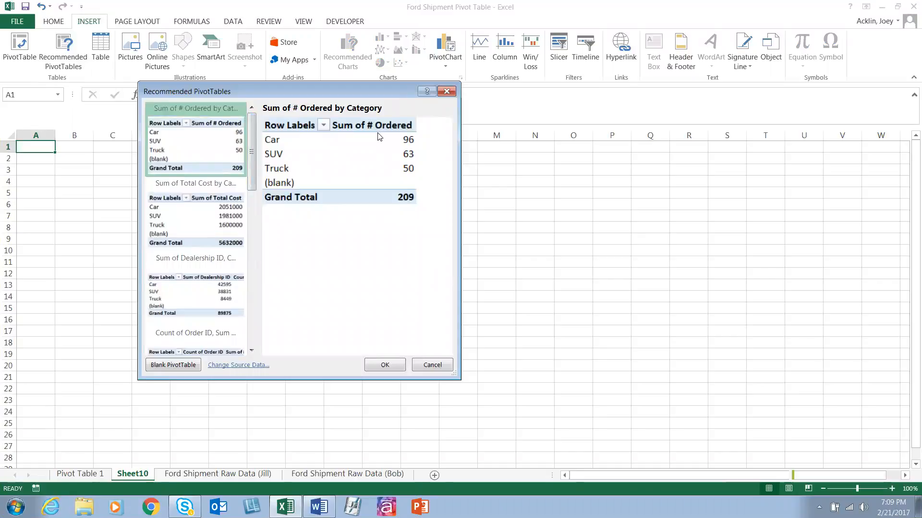
click(217, 215)
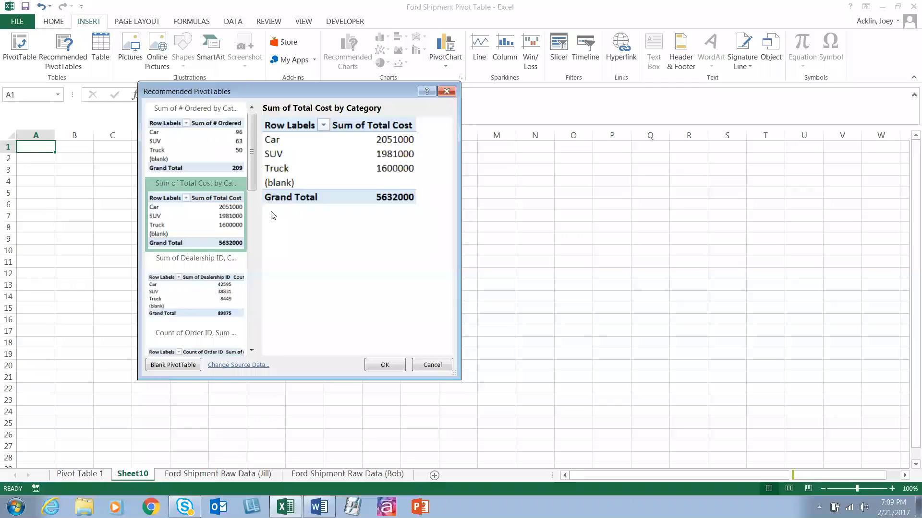
drag(251, 174, 254, 334)
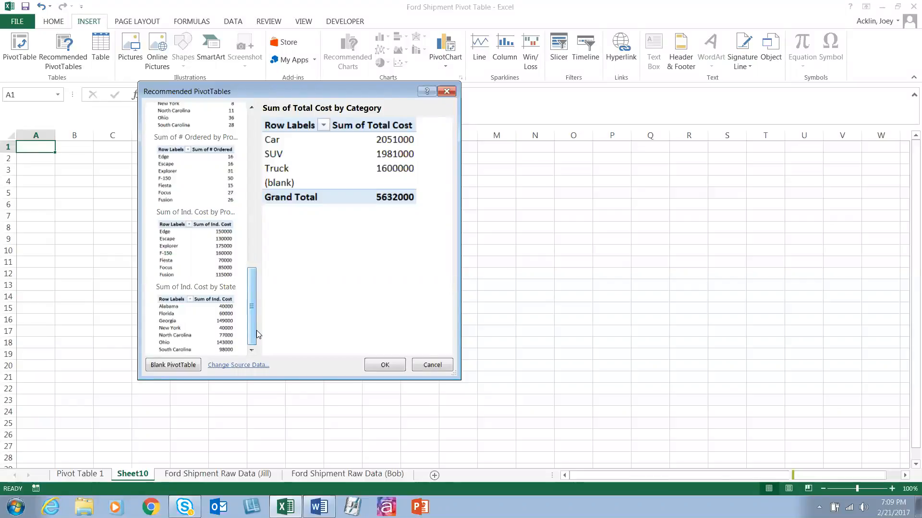
click(435, 365)
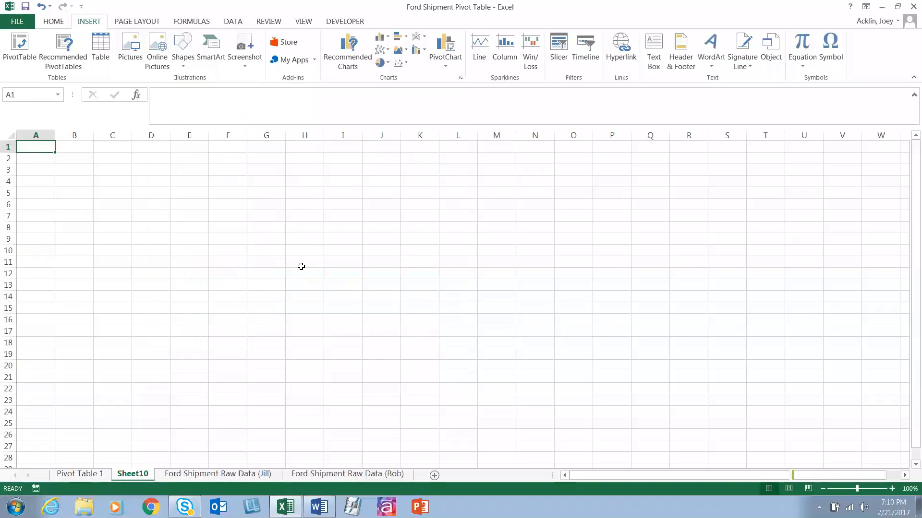
click(20, 50)
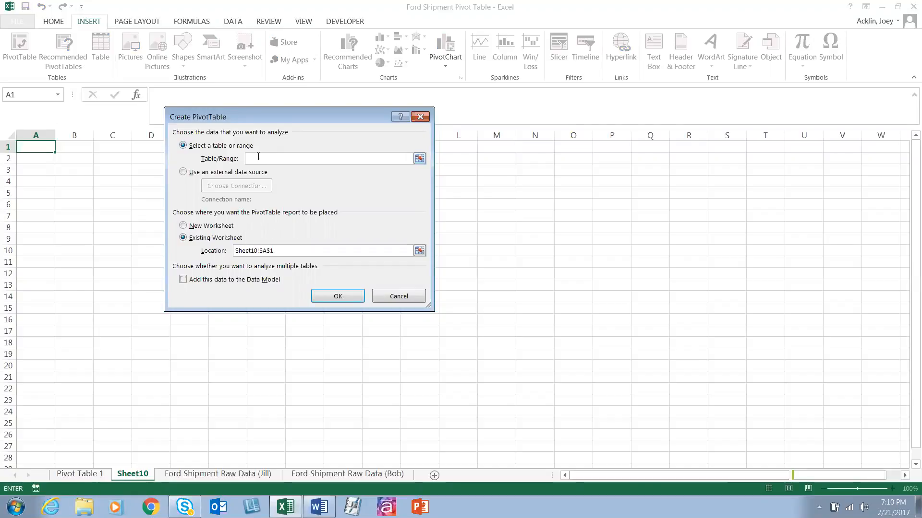
click(219, 474)
drag(38, 135, 449, 136)
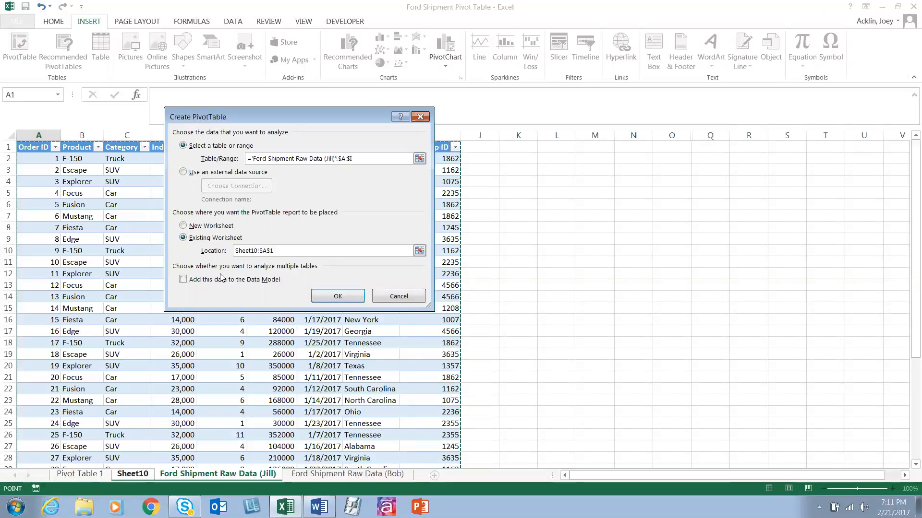
click(326, 296)
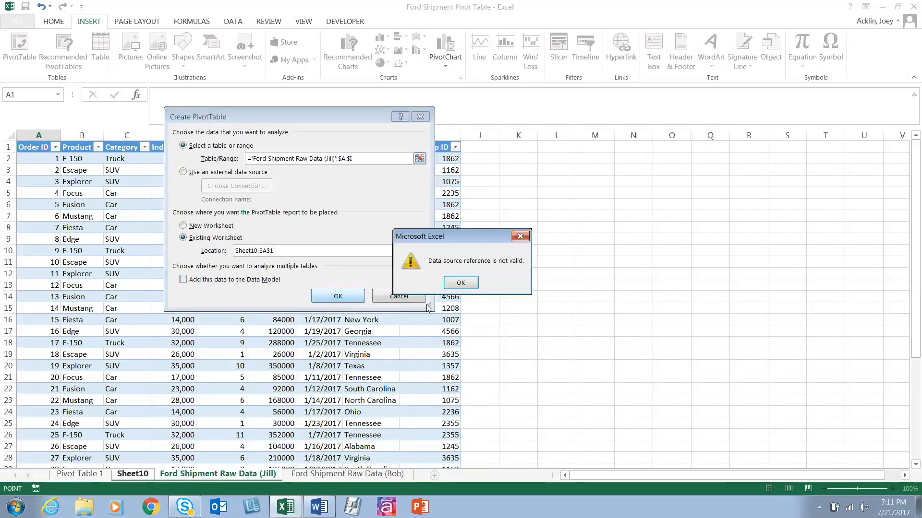
click(469, 284)
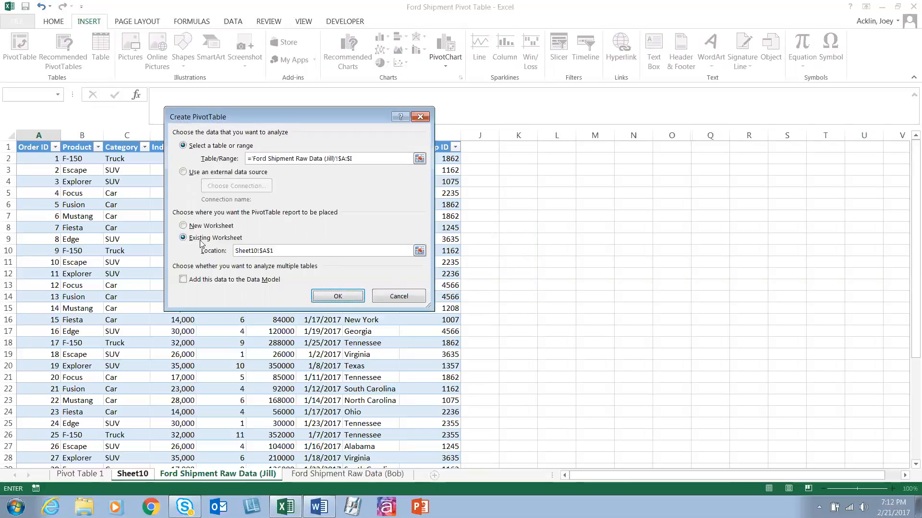
click(336, 295)
click(468, 284)
click(183, 227)
click(338, 296)
click(463, 283)
click(399, 297)
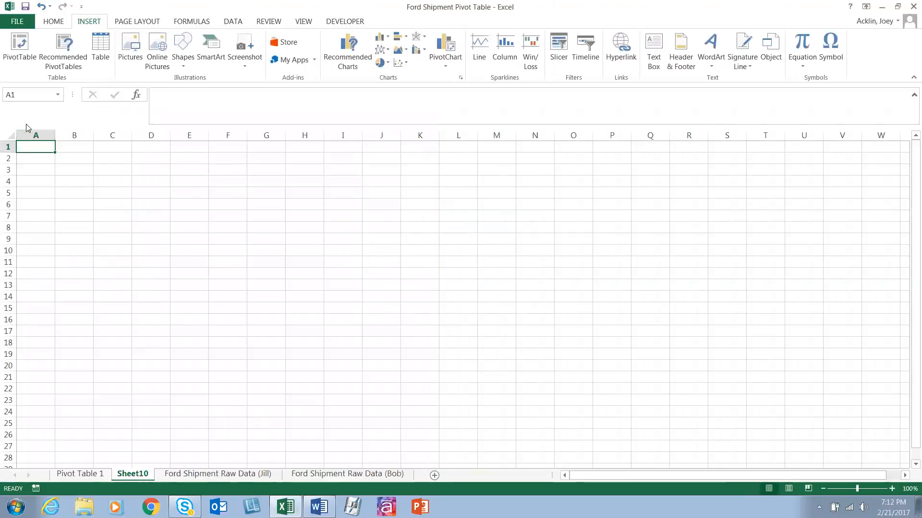
Step: Try to create a PivotTable at cell A1 of Sheet10 from columns A to I of the first Ford Shipment Raw Data sheet
click(19, 48)
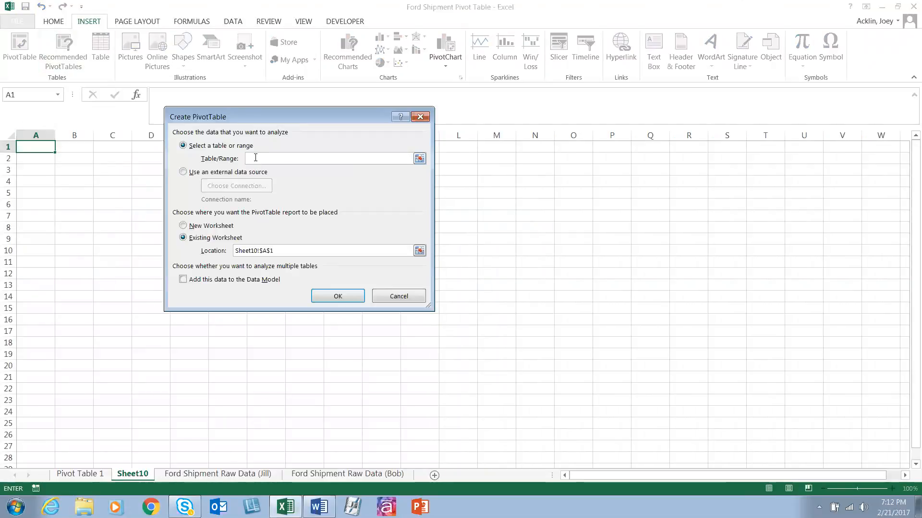
click(196, 475)
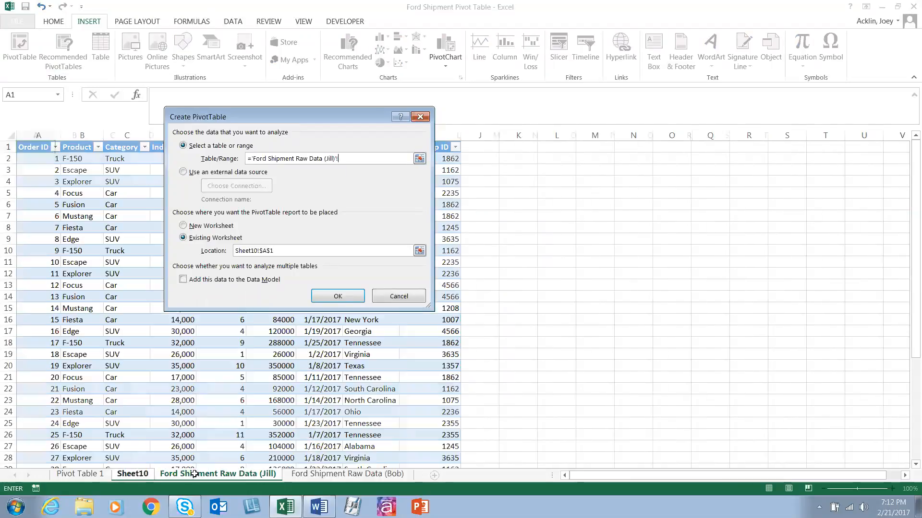
drag(46, 128, 449, 135)
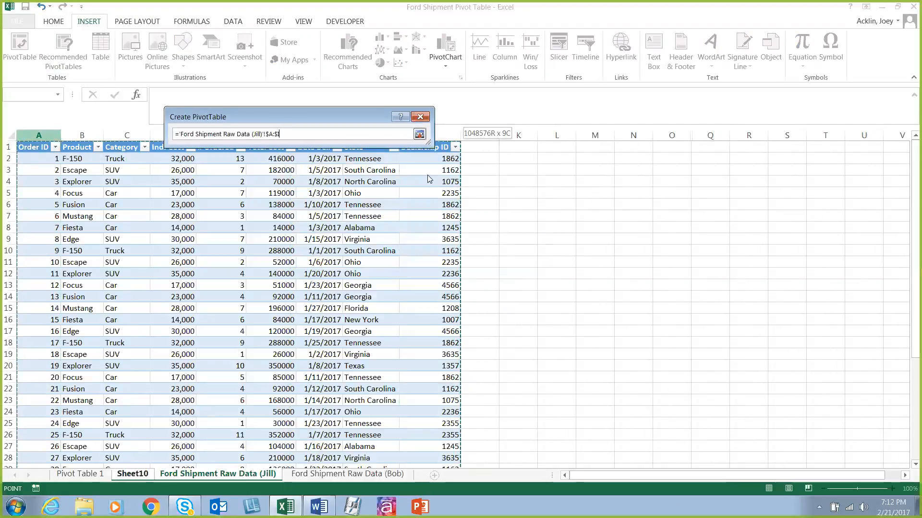
click(355, 298)
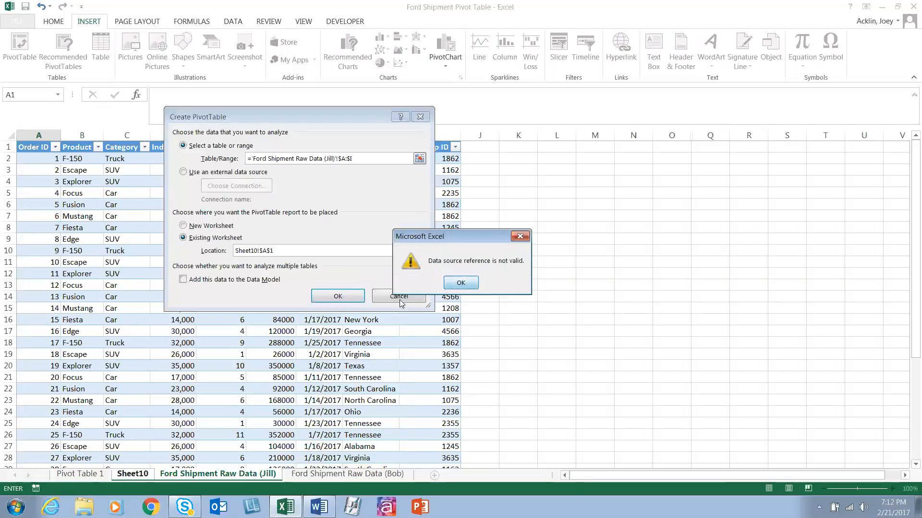
key(Return)
click(399, 297)
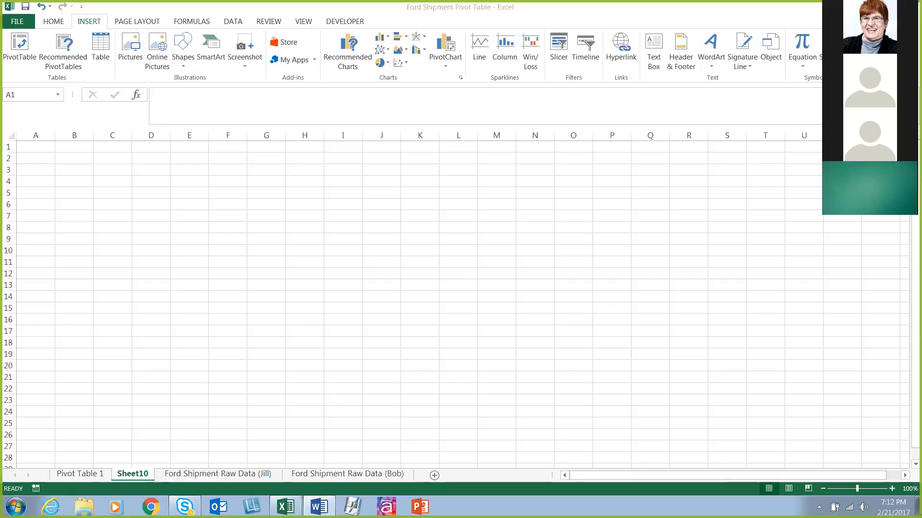
click(43, 143)
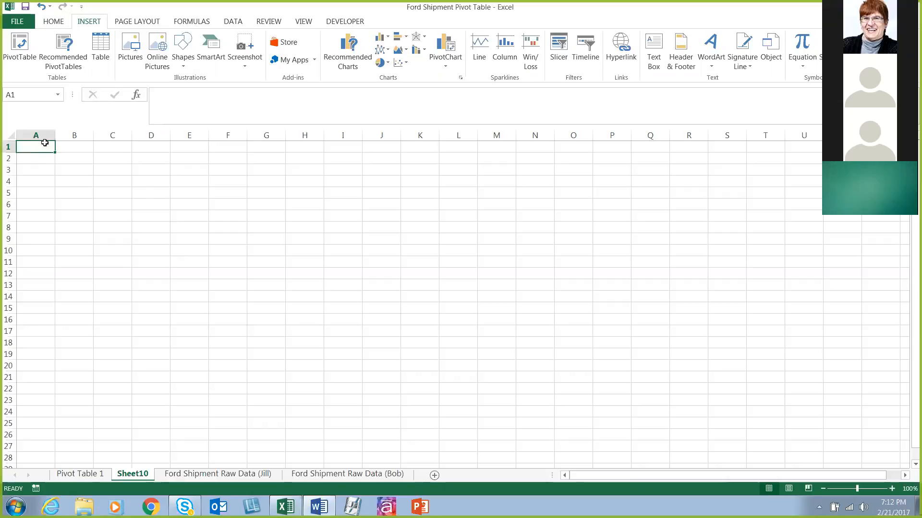
click(109, 182)
key(ctrl+Page_Down)
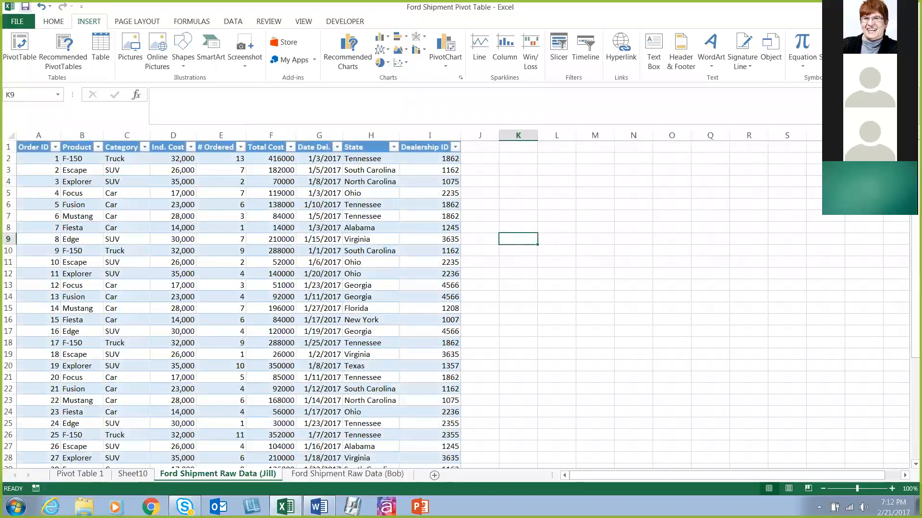
key(ctrl+Page_Up)
Step: Create a PivotTable at cell A1 of Sheet10 from columns A to I of the second Ford Shipment Raw Data sheet
click(20, 51)
click(218, 474)
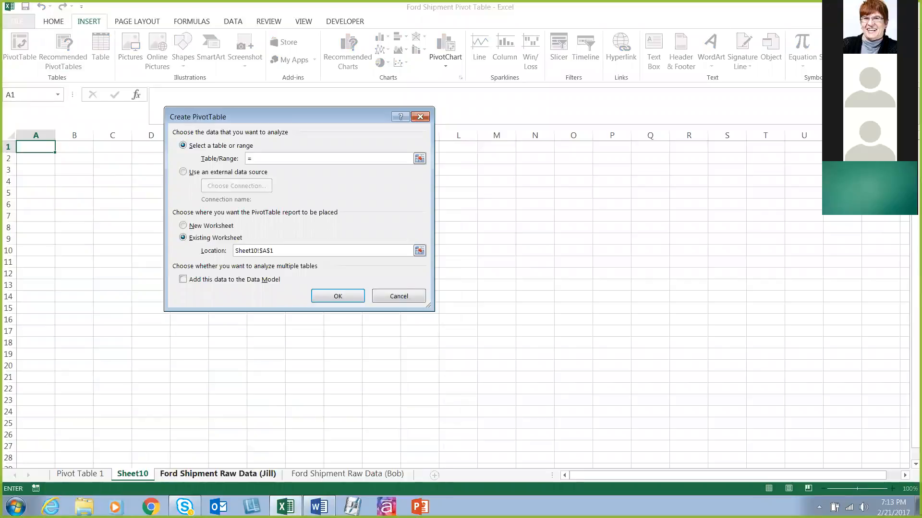
drag(39, 136, 423, 182)
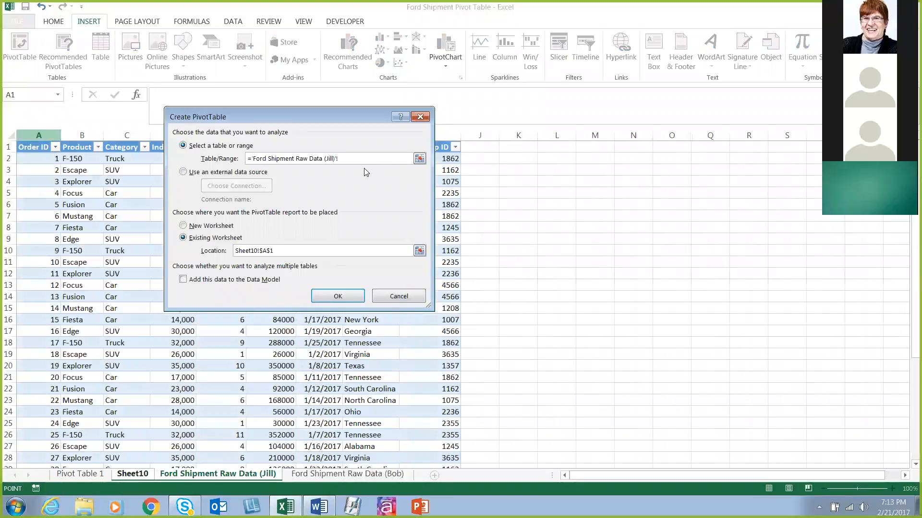
drag(359, 294, 454, 136)
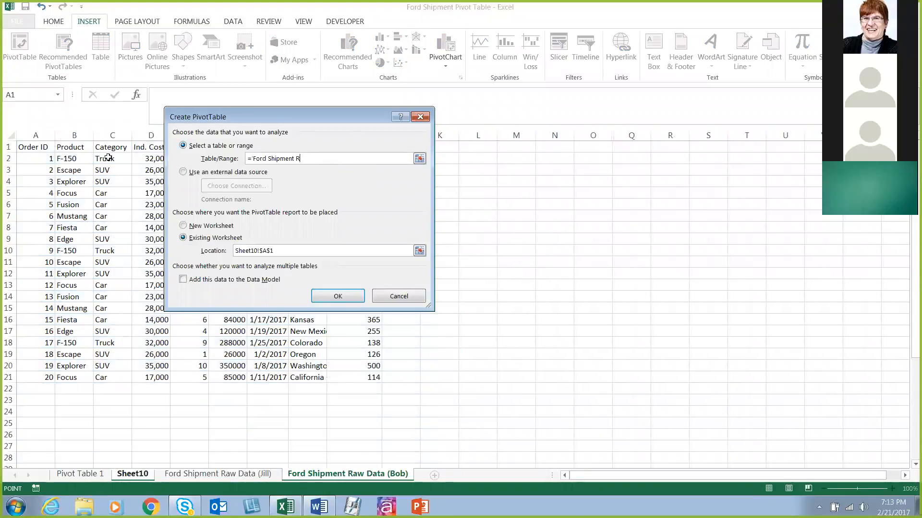
key(BackSpace)
key(BackSpace)
key(BackSpace)
key(BackSpace)
key(BackSpace)
key(BackSpace)
key(BackSpace)
key(BackSpace)
key(BackSpace)
key(BackSpace)
key(BackSpace)
key(BackSpace)
key(BackSpace)
key(BackSpace)
key(BackSpace)
key(BackSpace)
key(BackSpace)
drag(35, 135, 341, 190)
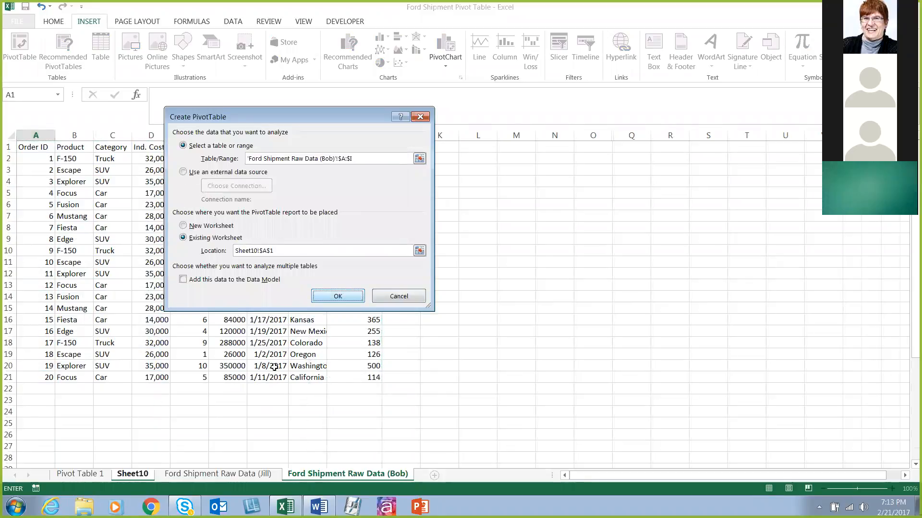
key(Return)
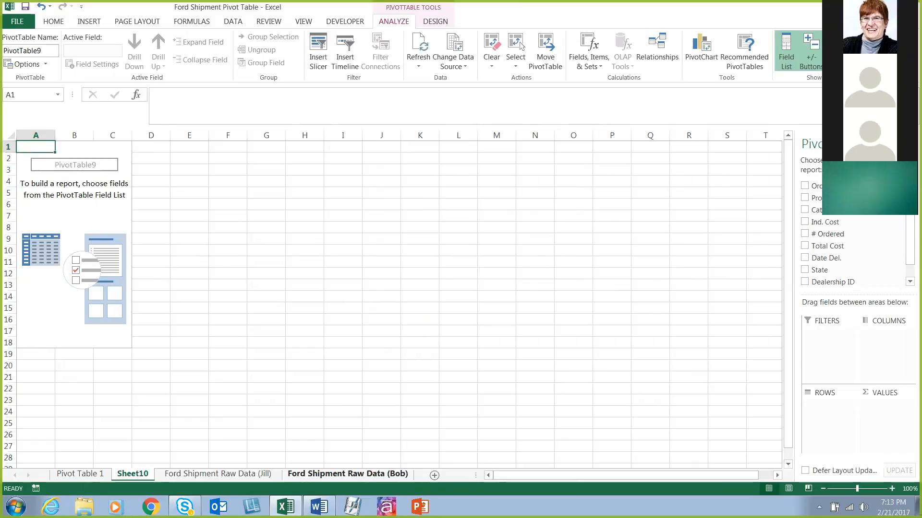
Step: Examine the second raw data sheet's order table, its Total Cost formulas and the source columns A to I
click(347, 474)
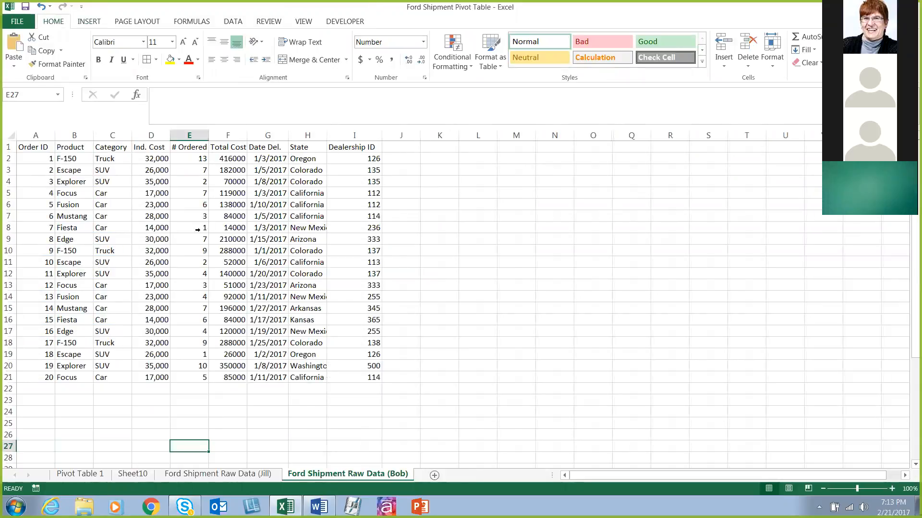
drag(37, 148, 368, 343)
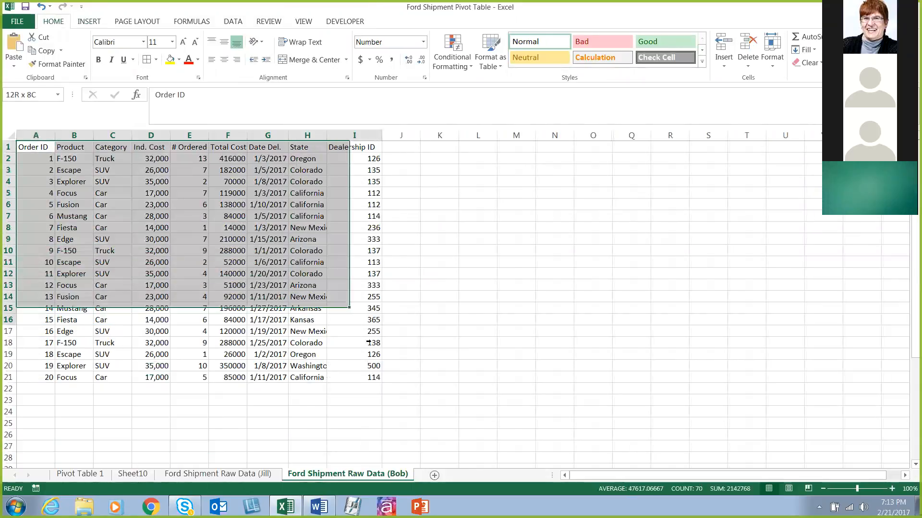
drag(334, 276, 379, 377)
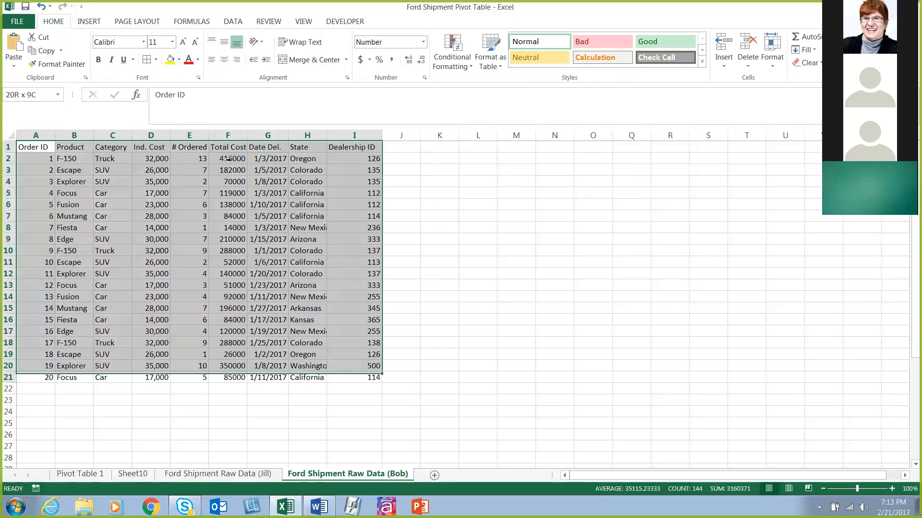
click(227, 158)
key(Down)
key(Down)
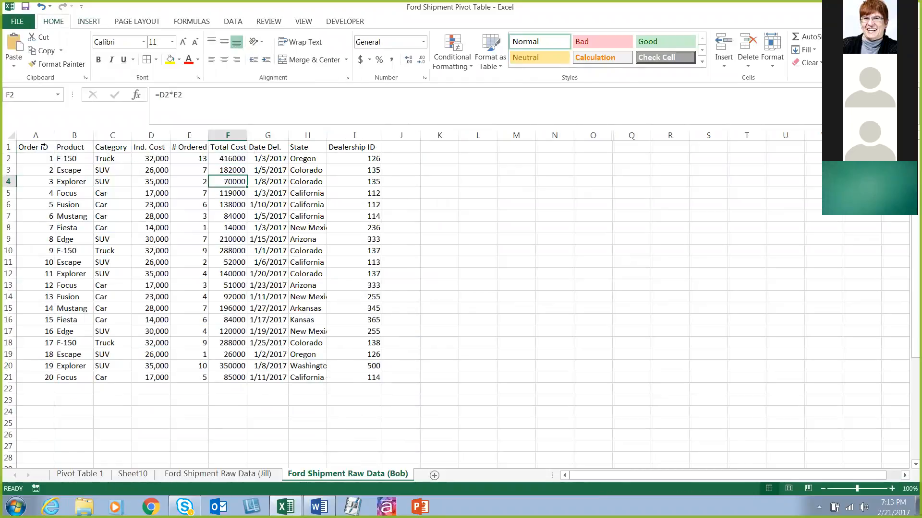
drag(47, 136, 335, 134)
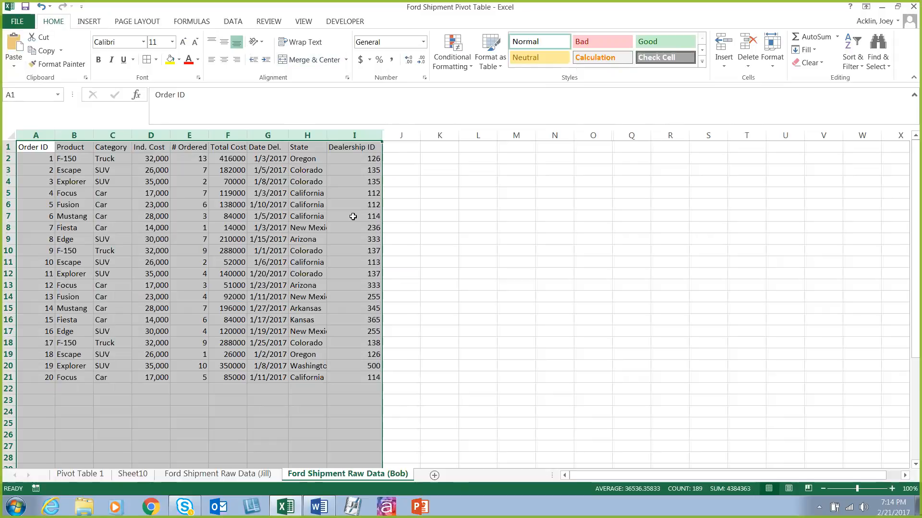
Step: Rename the Sheet10 worksheet as Pivot Table 2
click(135, 474)
right_click(137, 474)
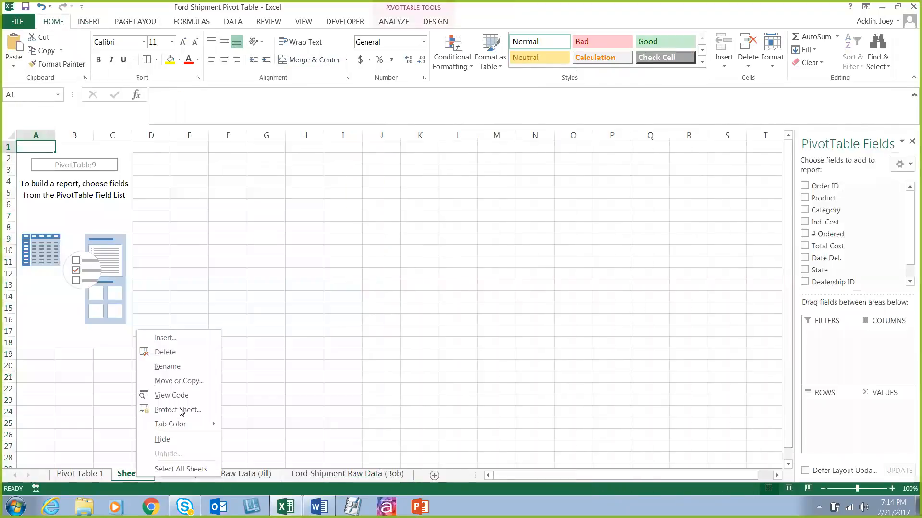
click(225, 387)
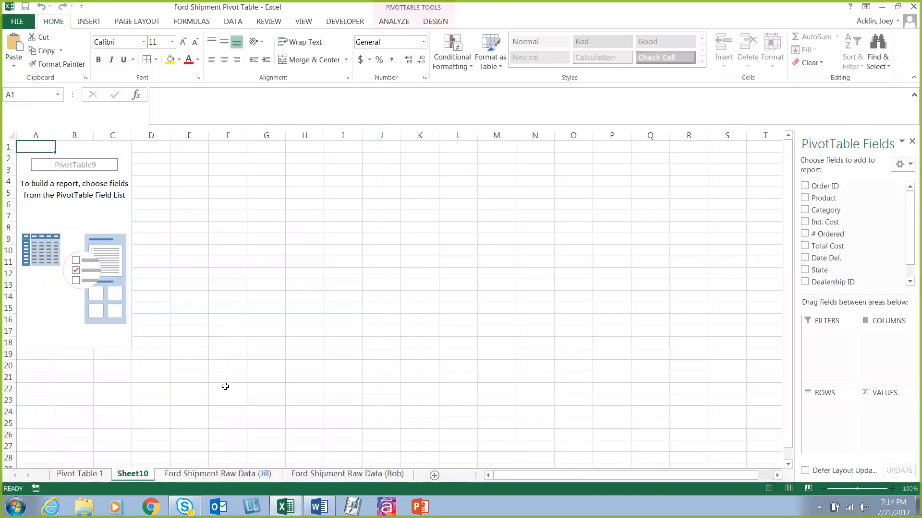
text(Pivot Table 2)
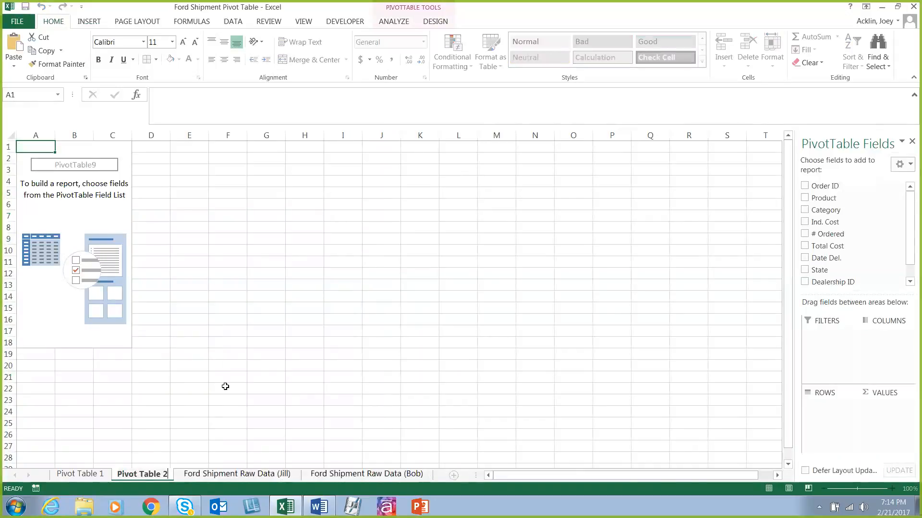
key(Return)
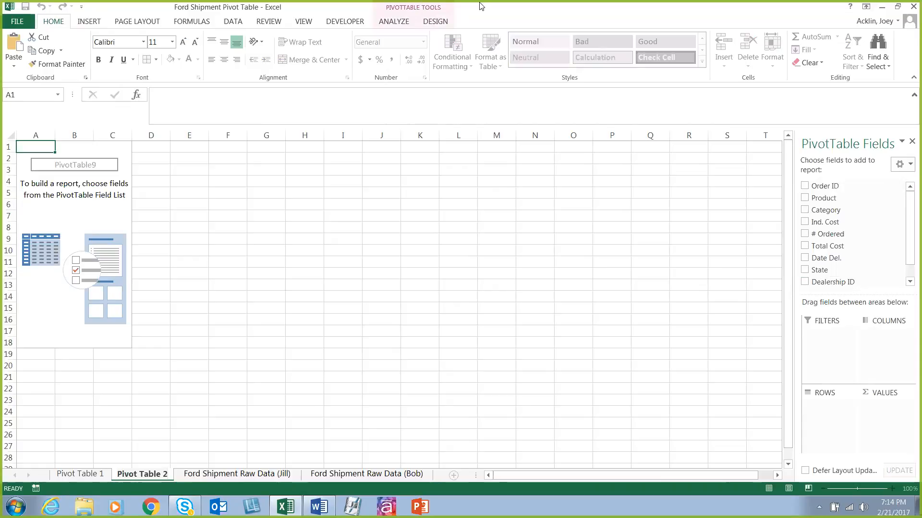
Step: Restore the workbook window to a smaller size, move and enlarge it over the desktop, and maximize it again
click(897, 6)
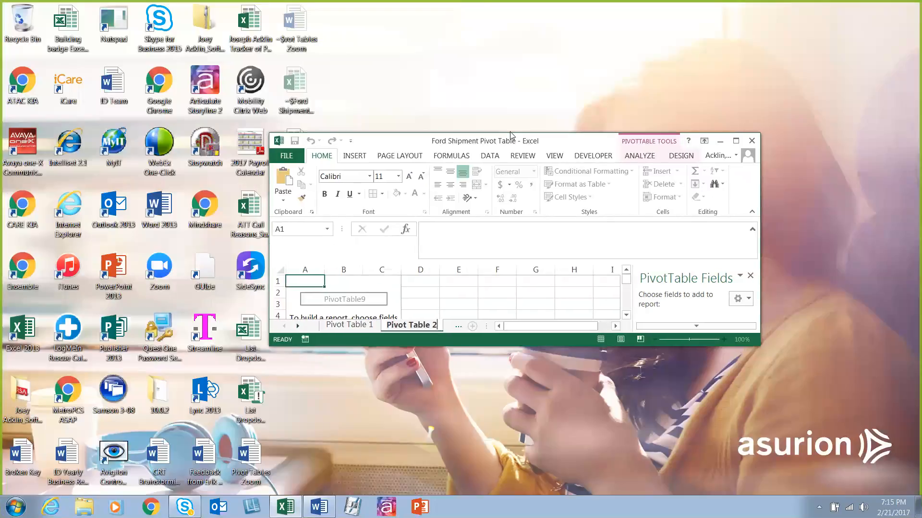
drag(512, 136, 250, 53)
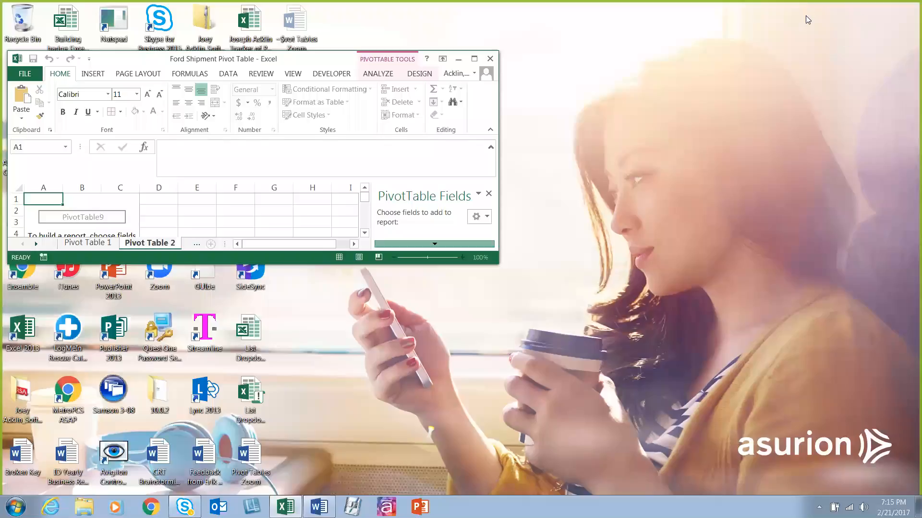
drag(500, 262, 904, 497)
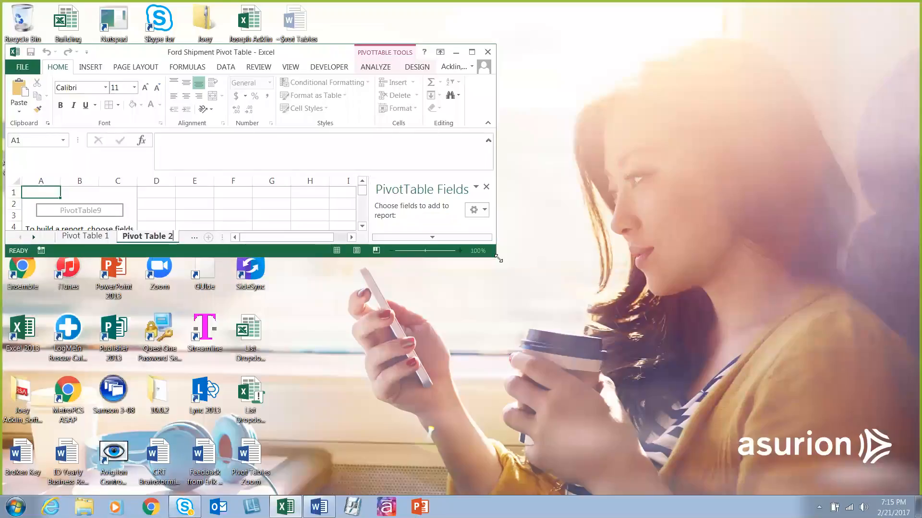
drag(498, 259, 883, 467)
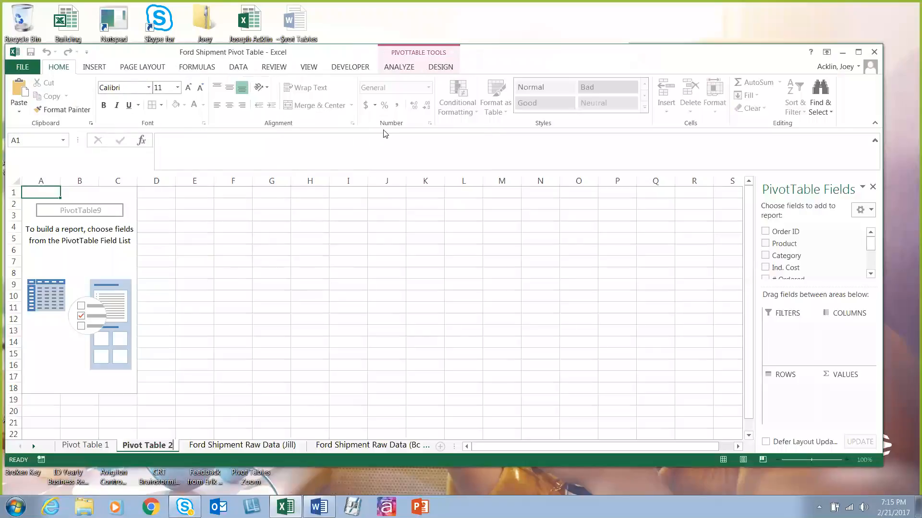
drag(543, 62, 550, 69)
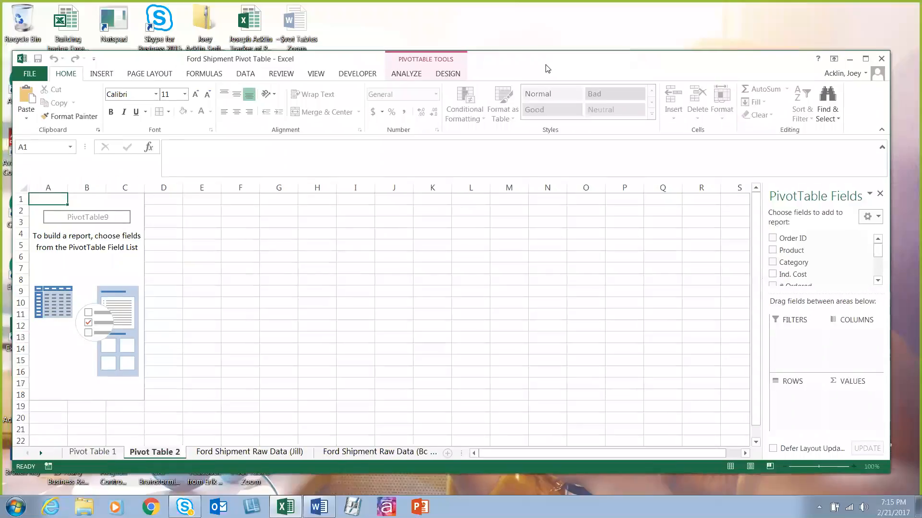
click(595, 16)
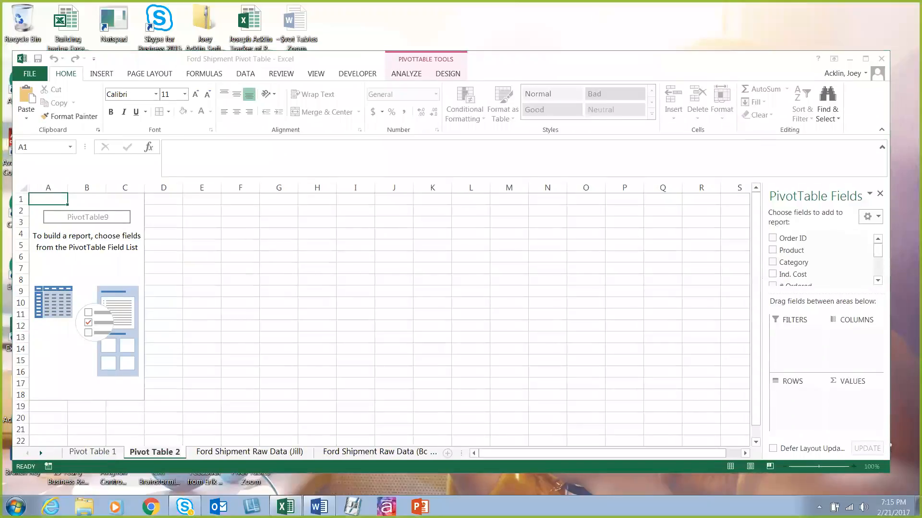
click(865, 58)
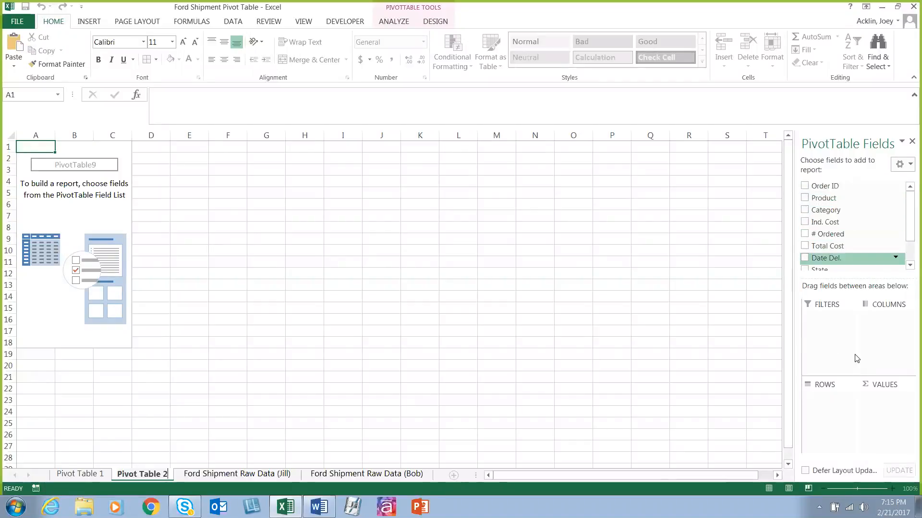
Step: Try the Areas Section Only (1 by 4) field list layout and the Defer Layout Update option, and restore both original settings
click(903, 165)
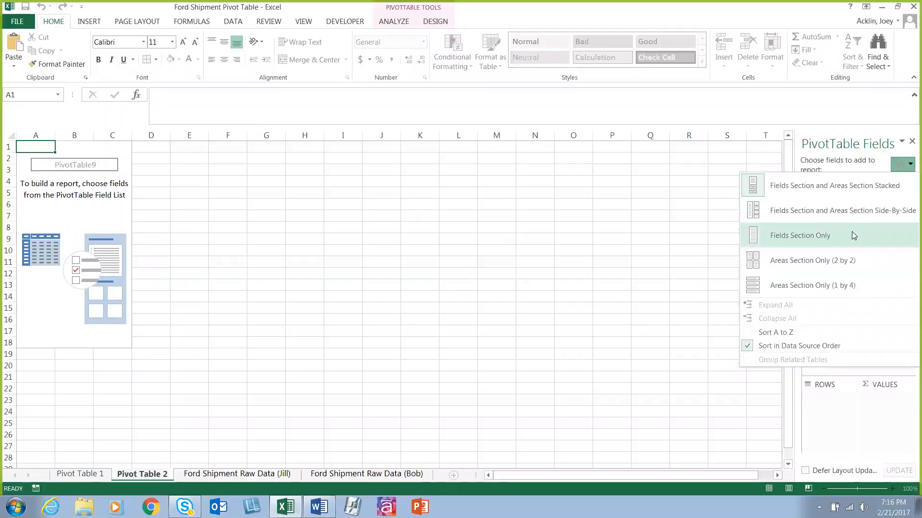
click(850, 286)
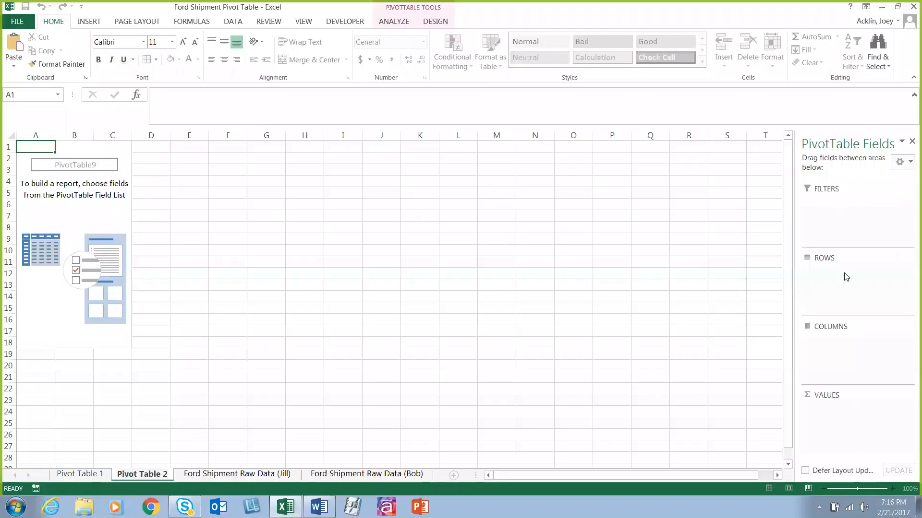
click(901, 164)
click(816, 185)
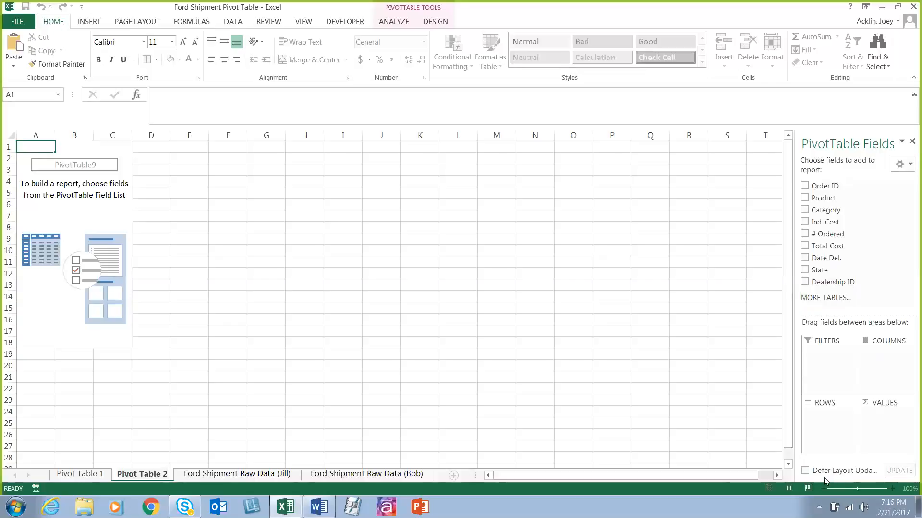
click(859, 473)
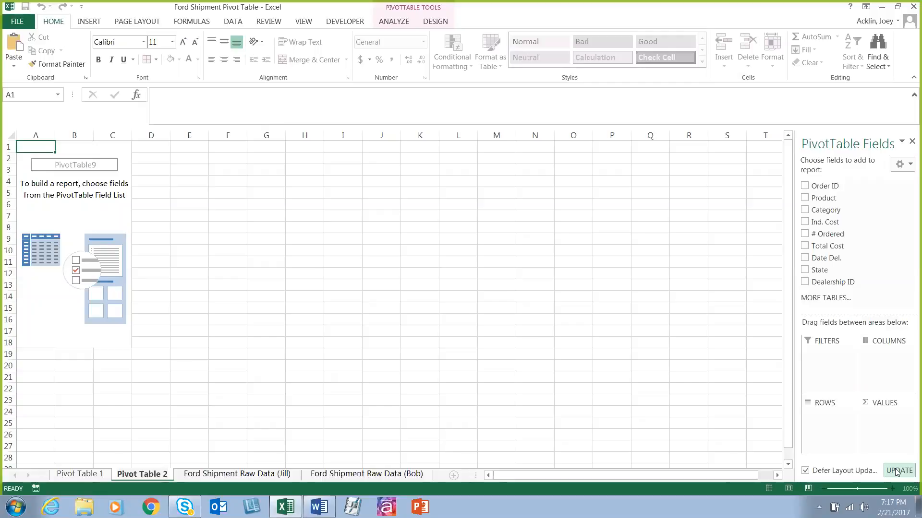
click(805, 471)
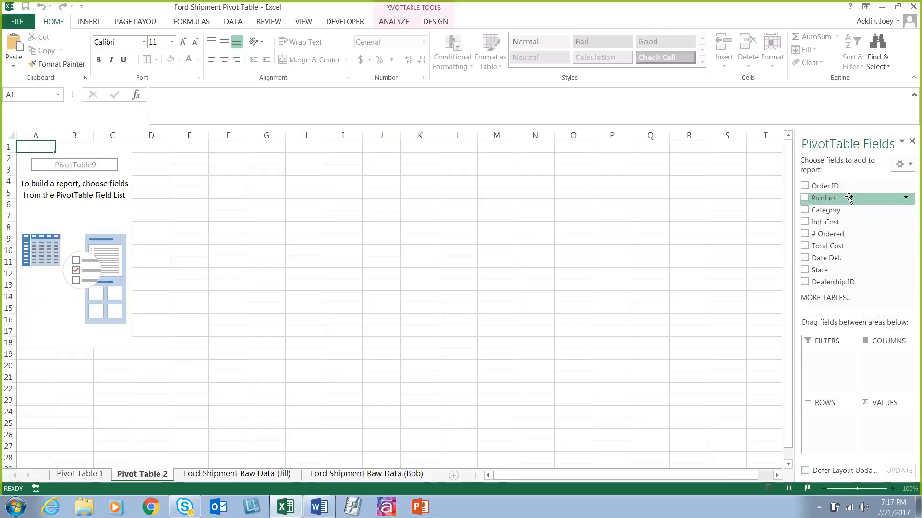
Step: Add Product to the rows and # Ordered to the values of the new PivotTable
drag(848, 199, 831, 423)
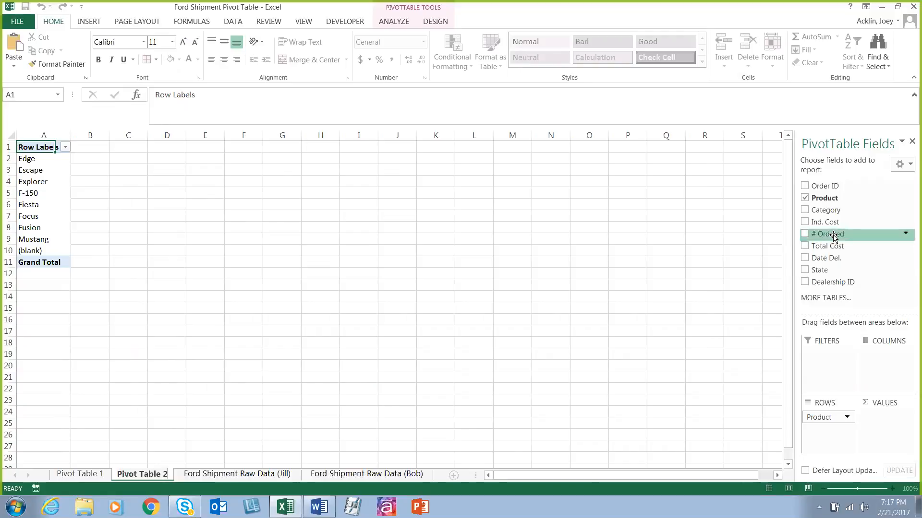
drag(834, 237, 888, 424)
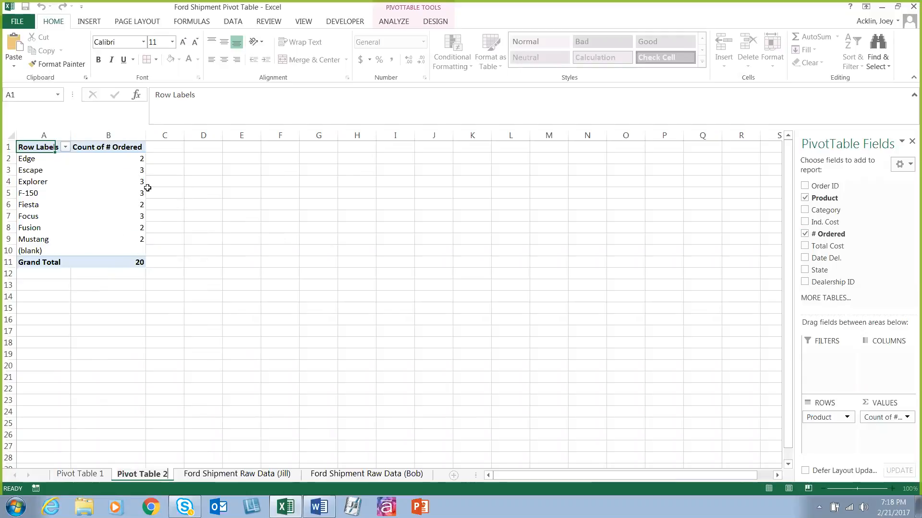
Step: Review the # Ordered column on the second Ford shipment raw data sheet and return to the Pivot Table 2 sheet
click(355, 477)
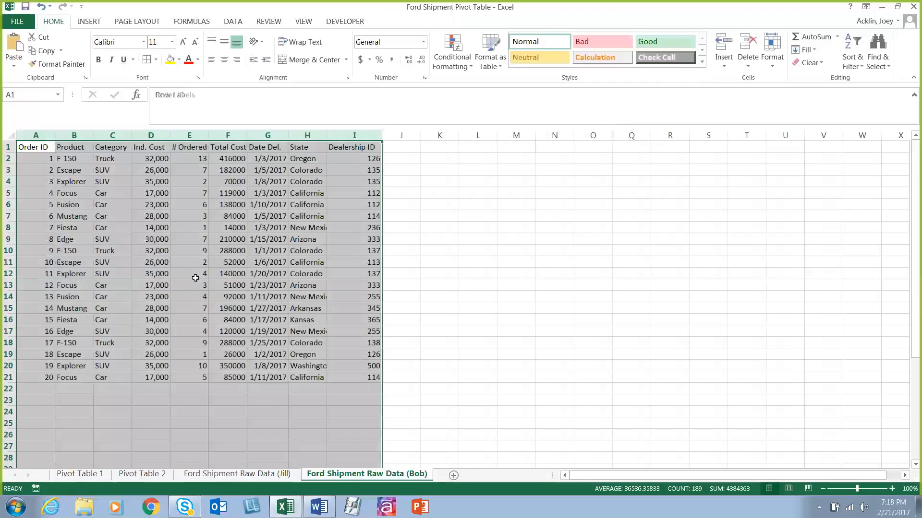
click(197, 240)
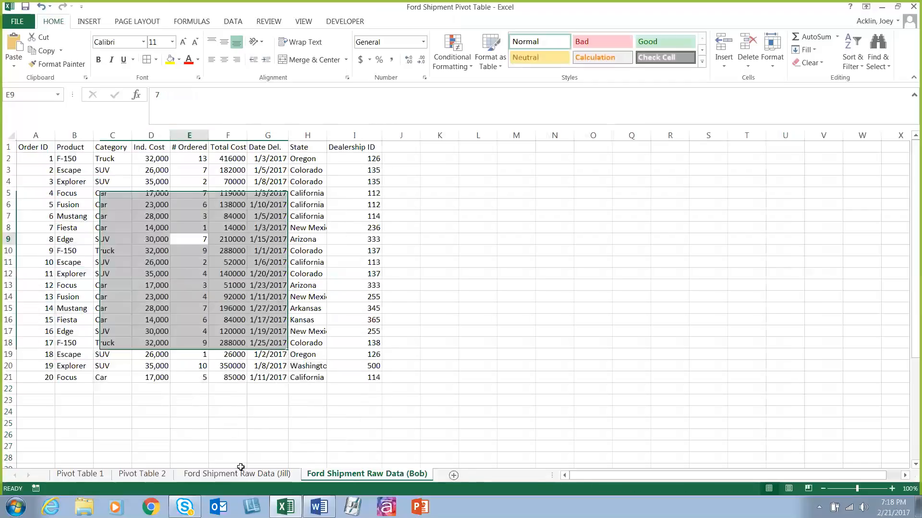
click(143, 473)
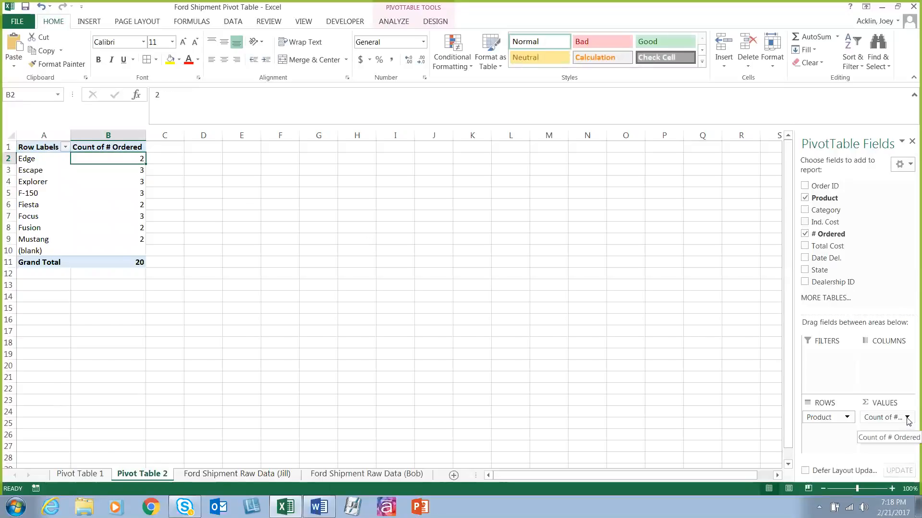
Step: Change the # Ordered value field so it summarizes by Sum, after checking the other available calculation types
click(908, 419)
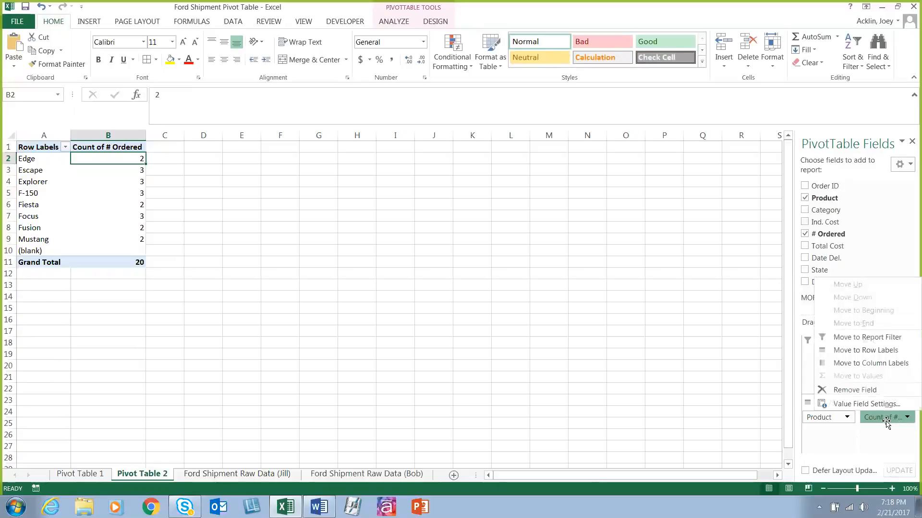
click(879, 406)
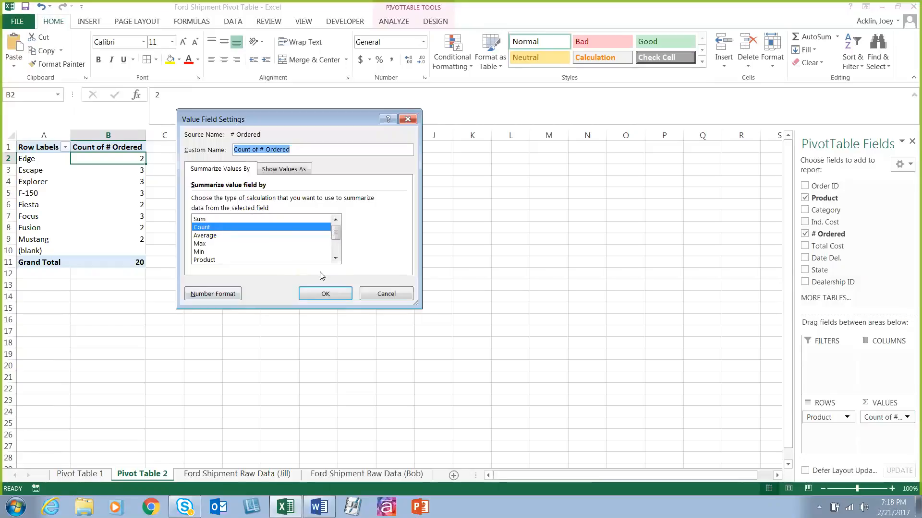
click(218, 220)
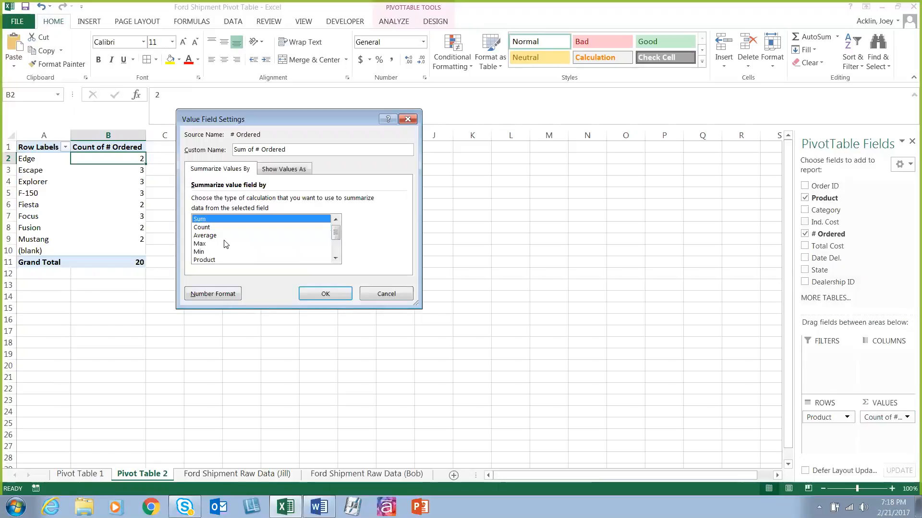
click(335, 259)
click(336, 259)
click(336, 258)
click(336, 259)
click(335, 259)
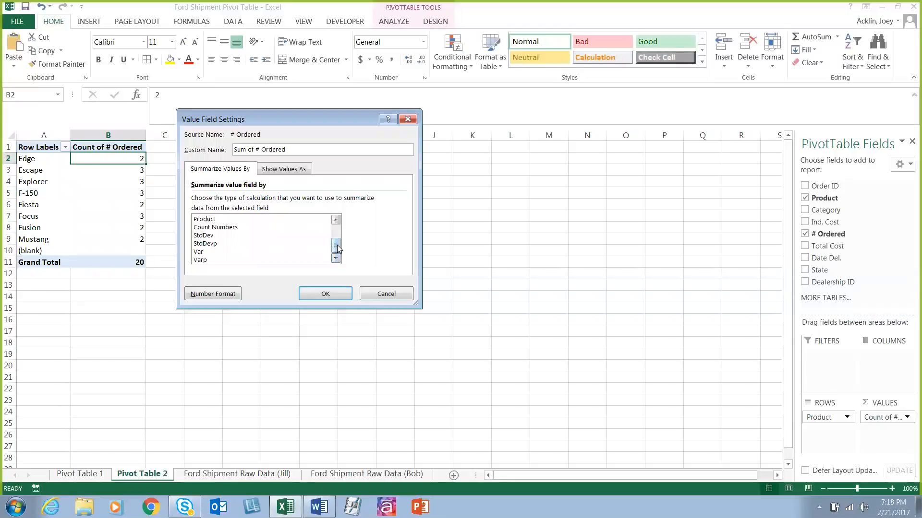
drag(337, 247, 339, 225)
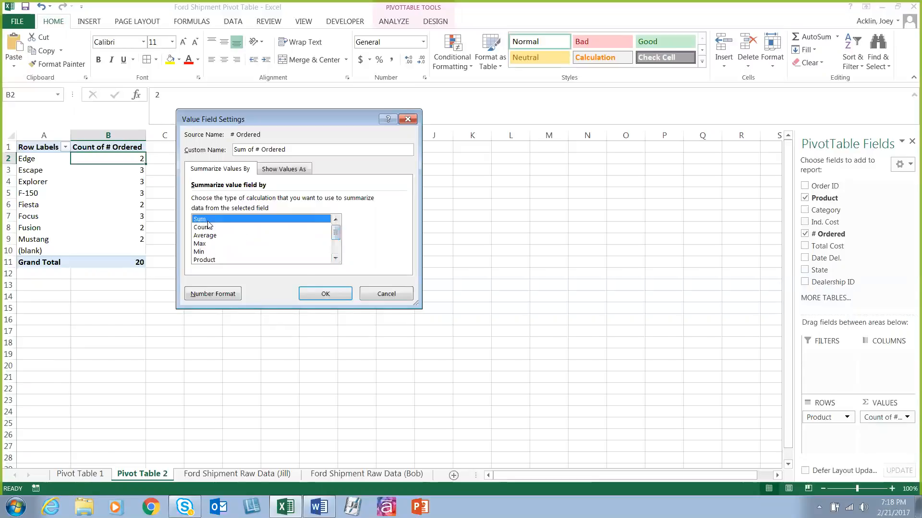
click(315, 292)
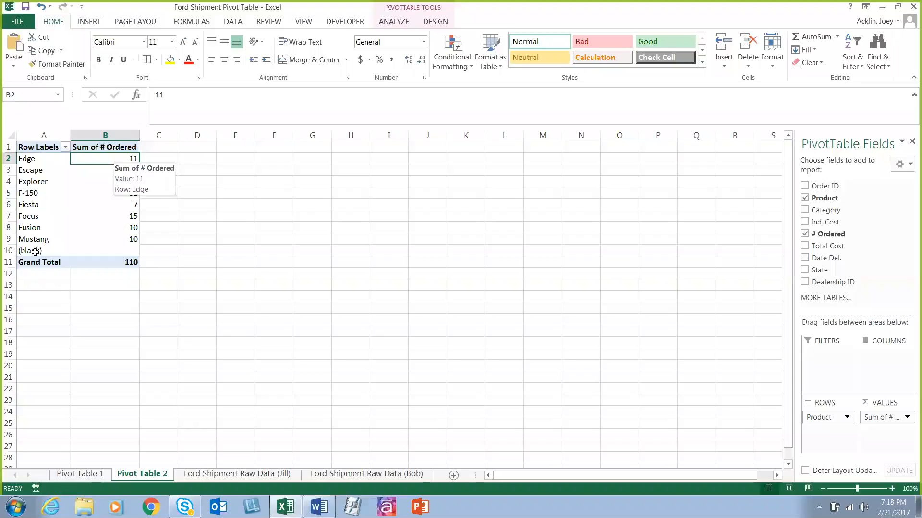
Step: Check the selected source columns on the second raw data sheet and filter the (blank) item out of the PivotTable's row labels
click(355, 474)
mouse_move(36, 135)
mouse_down()
mouse_move(343, 137)
mouse_move(349, 241)
mouse_up()
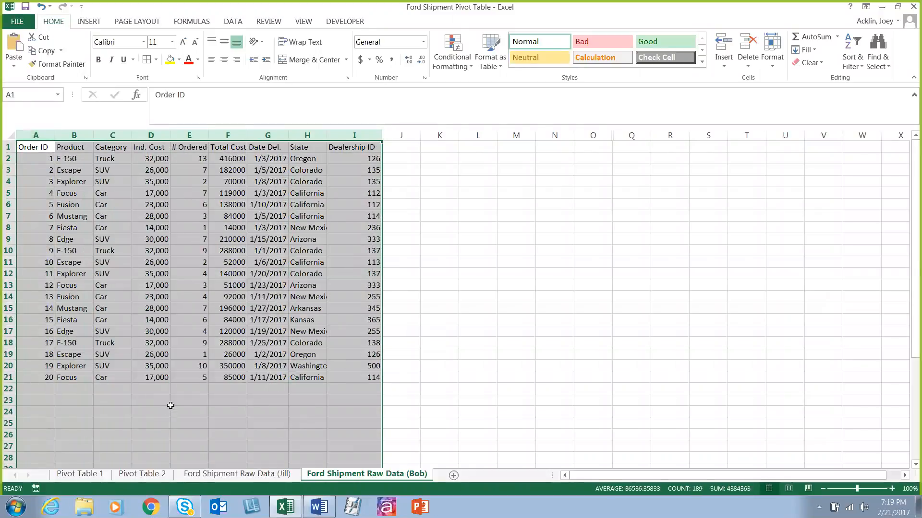
click(156, 483)
click(65, 147)
scroll(140, 288, down, 1)
click(31, 330)
click(86, 354)
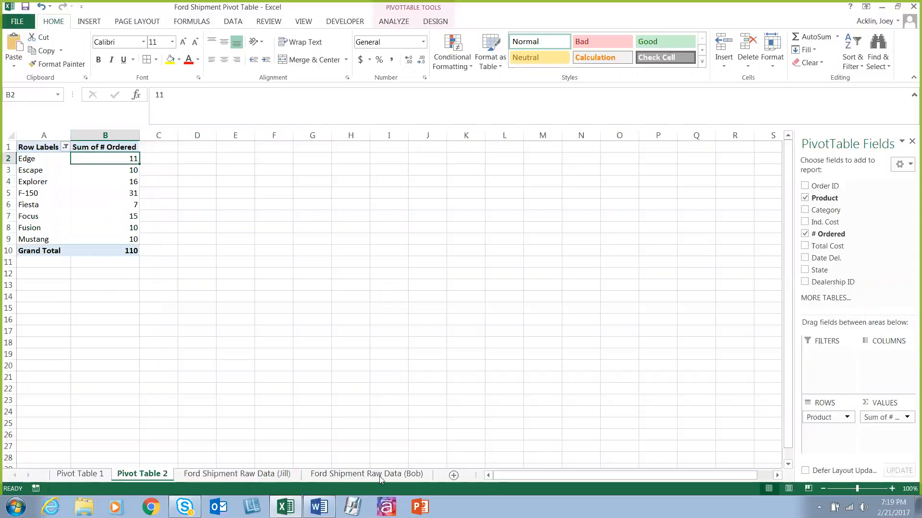
Step: On the second raw data sheet, compare selecting only the filled range A1:I21 with selecting entire columns A to I, and return to Pivot Table 2
key(ctrl+Page_Down)
key(ctrl+Page_Down)
drag(37, 149, 346, 378)
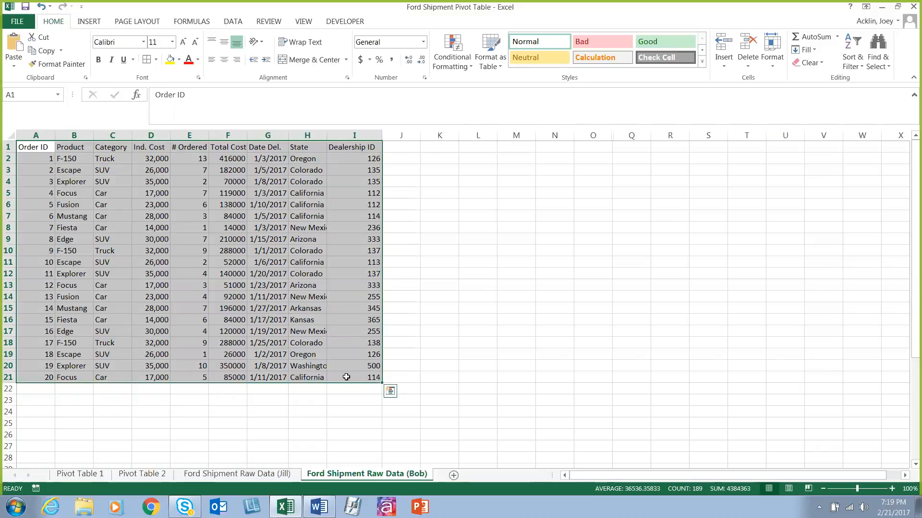
drag(36, 136, 382, 129)
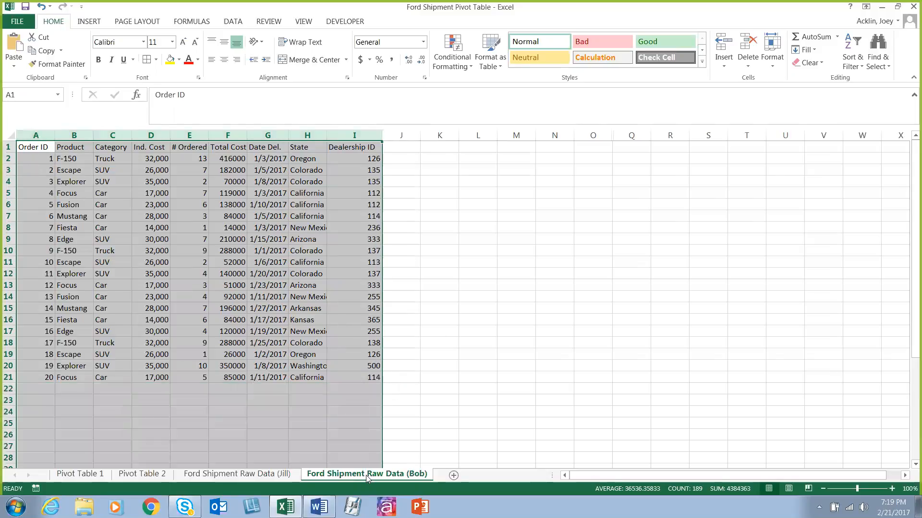
click(151, 474)
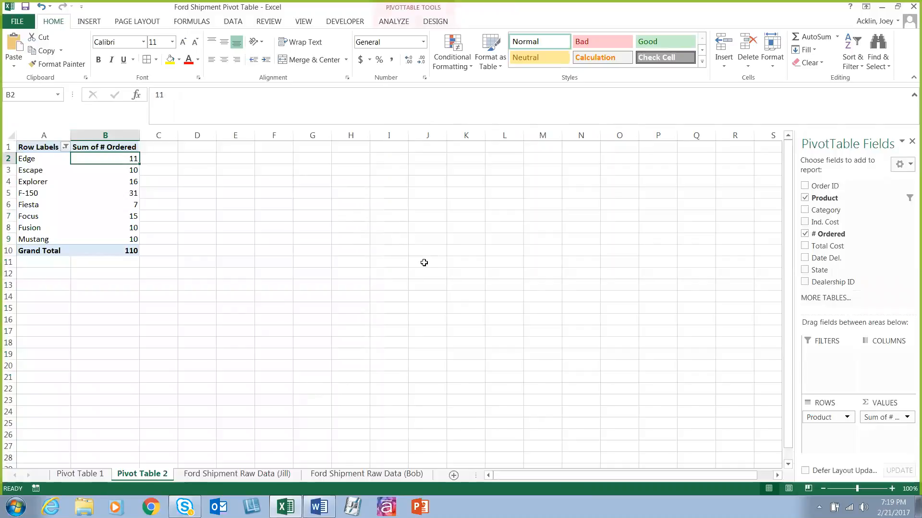
Step: Add Total Cost to the PivotTable values and summarize it by Sum
drag(862, 247, 884, 444)
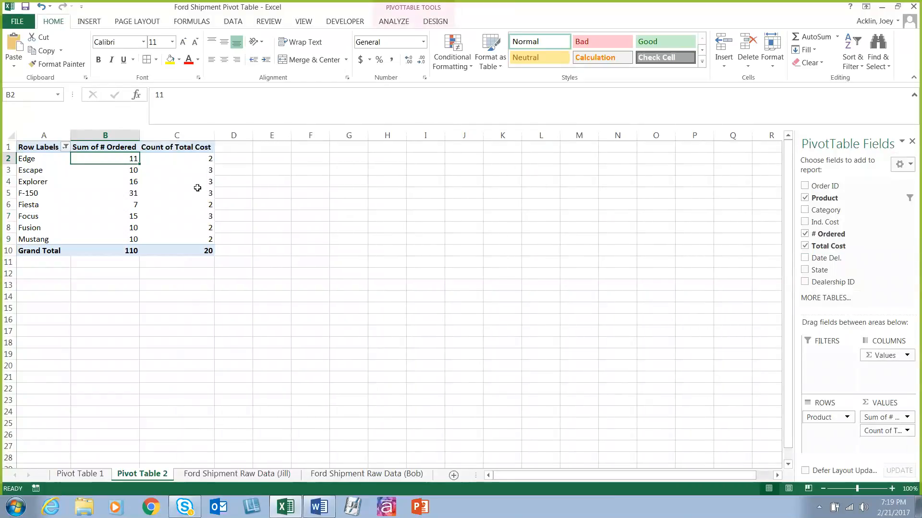
click(906, 431)
click(840, 418)
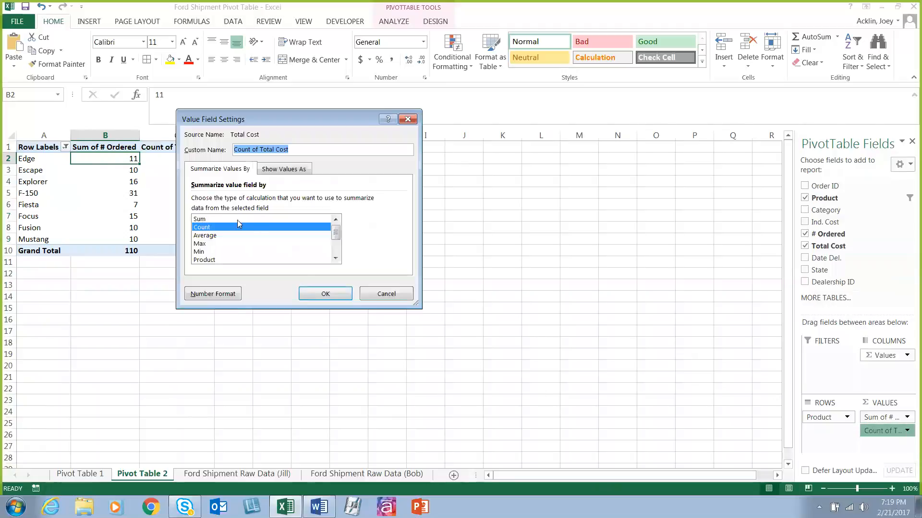
click(237, 219)
click(326, 294)
Step: Format the Sum of Total Cost cells C2:C10 as Accounting with the $ symbol and 0 decimal places
drag(191, 159, 195, 251)
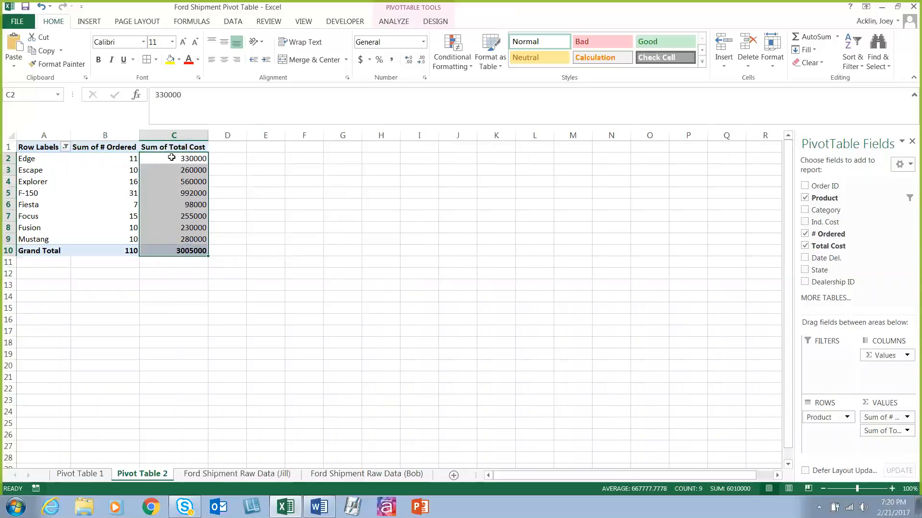
mouse_move(171, 157)
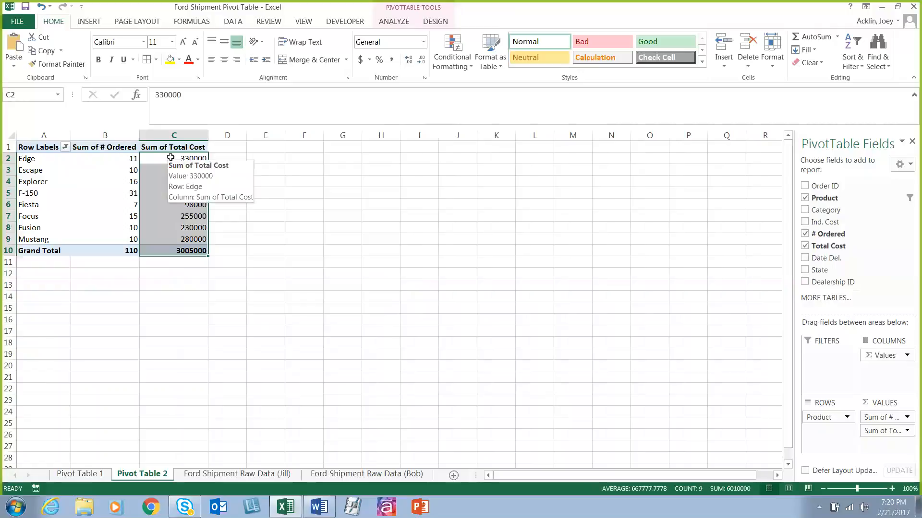
right_click(172, 158)
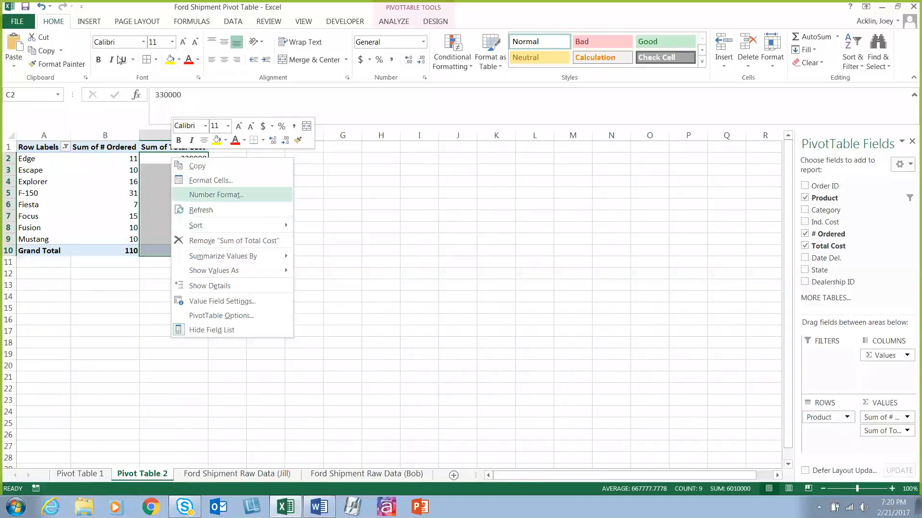
click(210, 180)
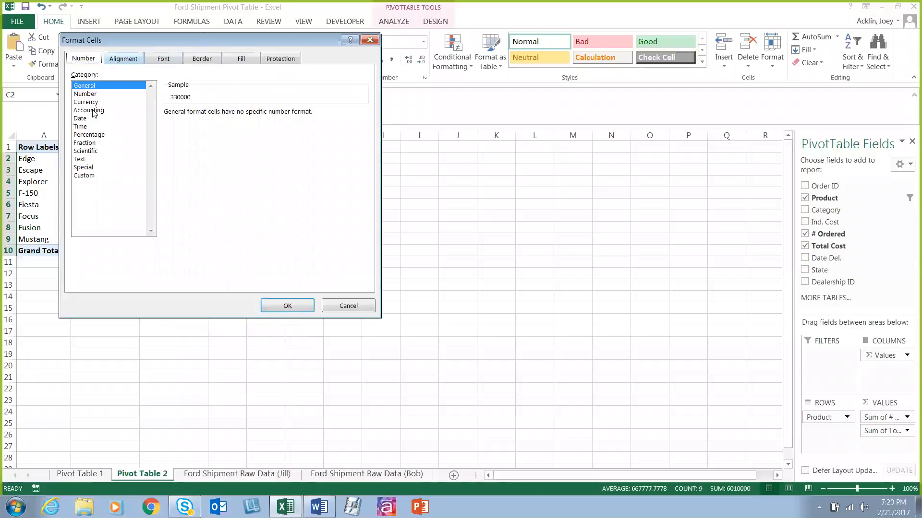
click(92, 109)
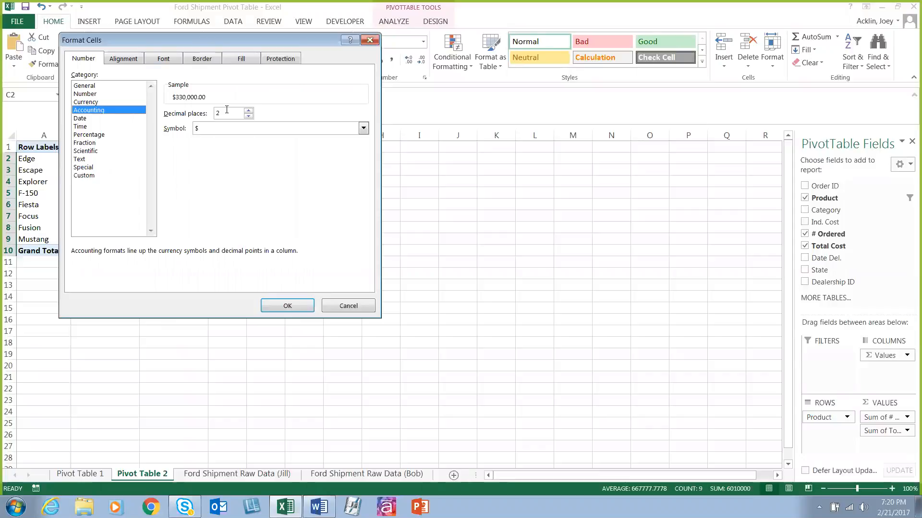
click(248, 116)
click(248, 115)
click(287, 305)
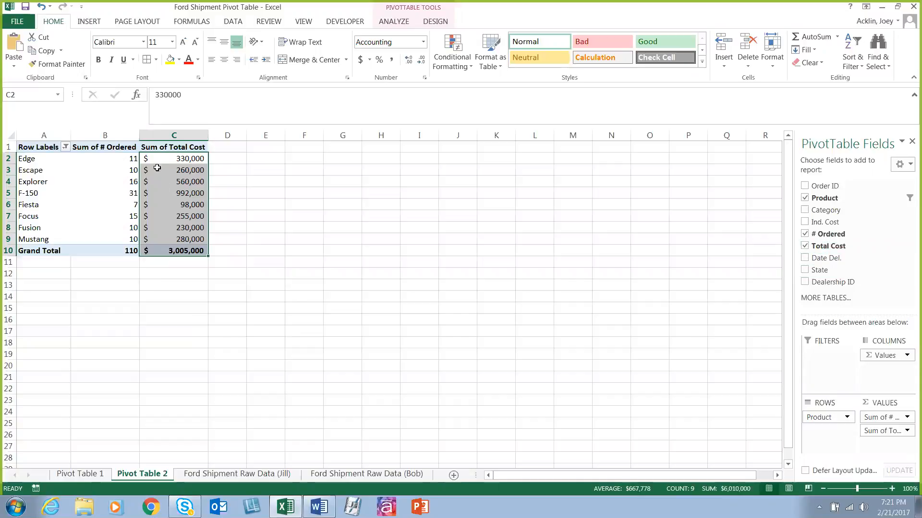
Step: Add Total Cost to the PivotTable values a second time and summarize it by Sum
mouse_move(158, 157)
drag(850, 245, 892, 450)
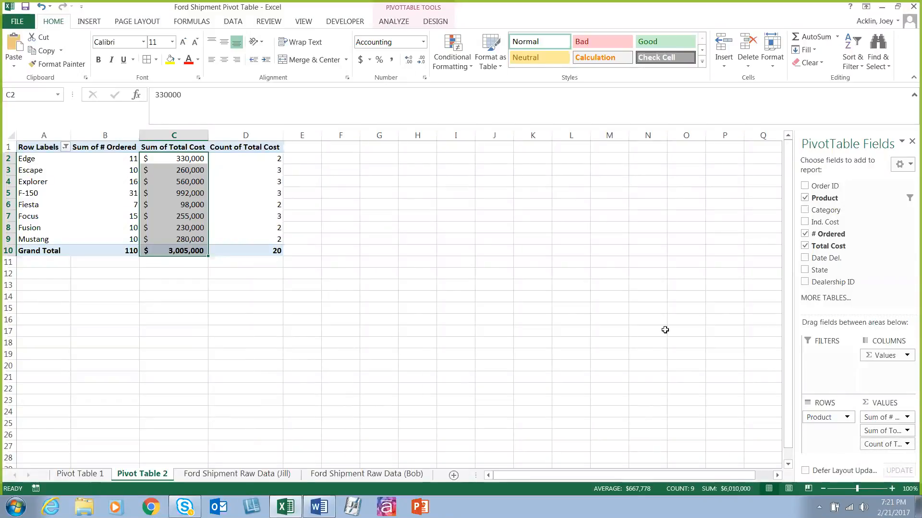
click(906, 445)
click(890, 434)
click(215, 219)
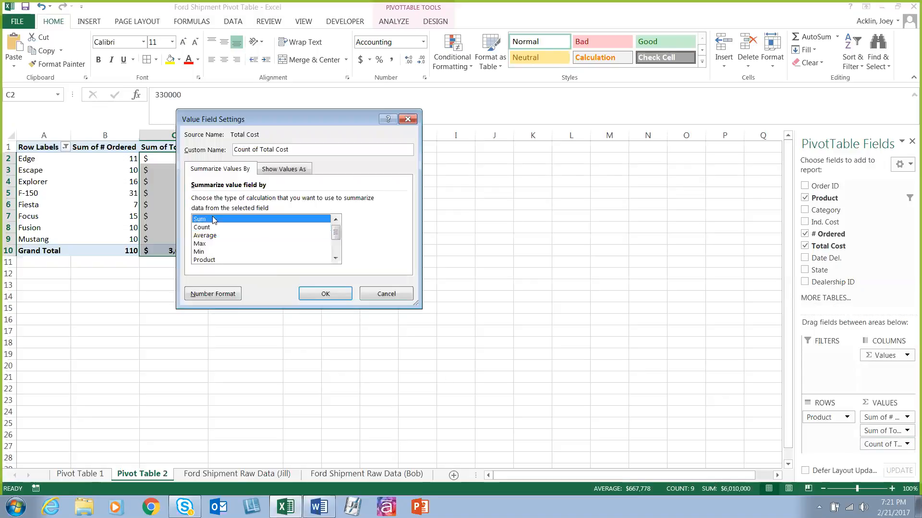
click(345, 296)
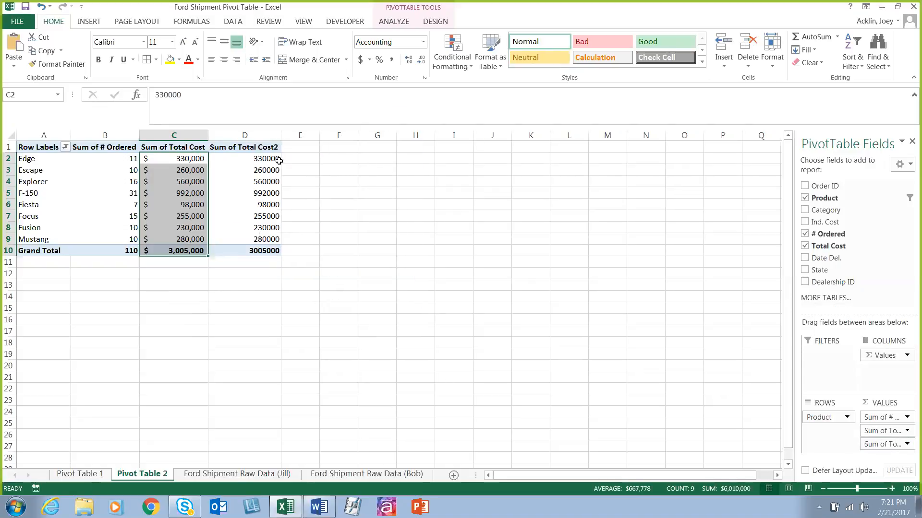
Step: Show the second Total Cost value column as % of Grand Total
click(250, 157)
right_click(251, 158)
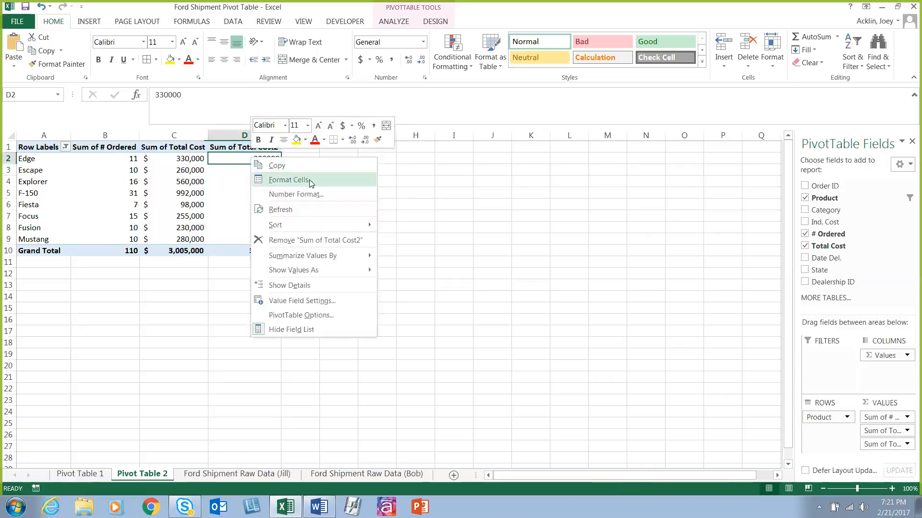
mouse_move(335, 259)
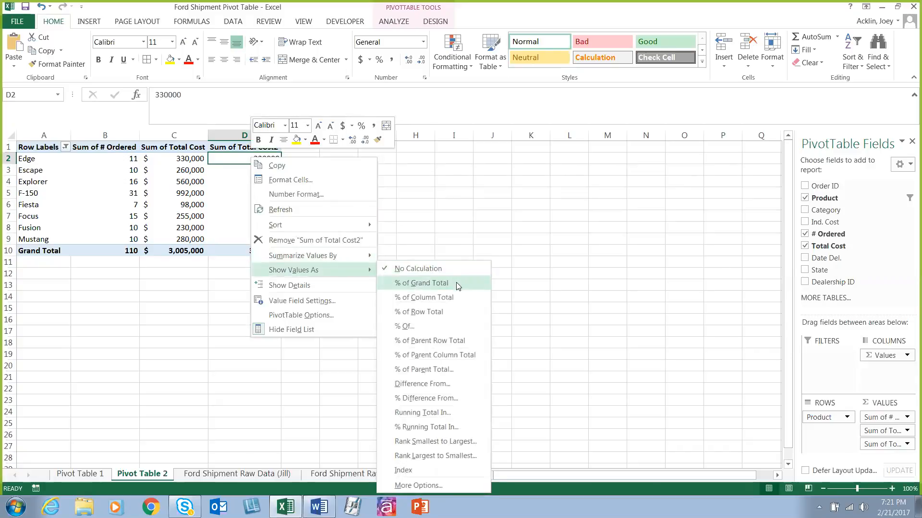
click(456, 282)
drag(261, 159, 278, 246)
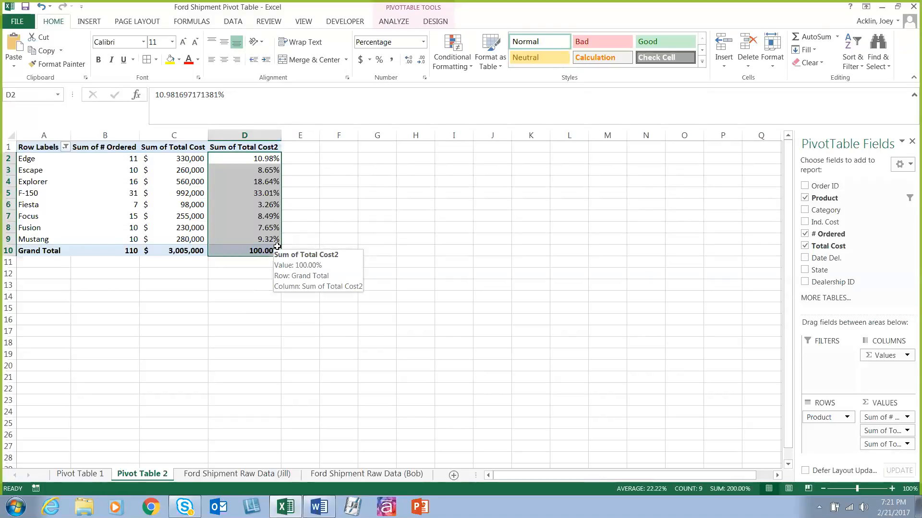
Step: Rename the second Total Cost value field in column D as Percentage
click(95, 147)
click(163, 149)
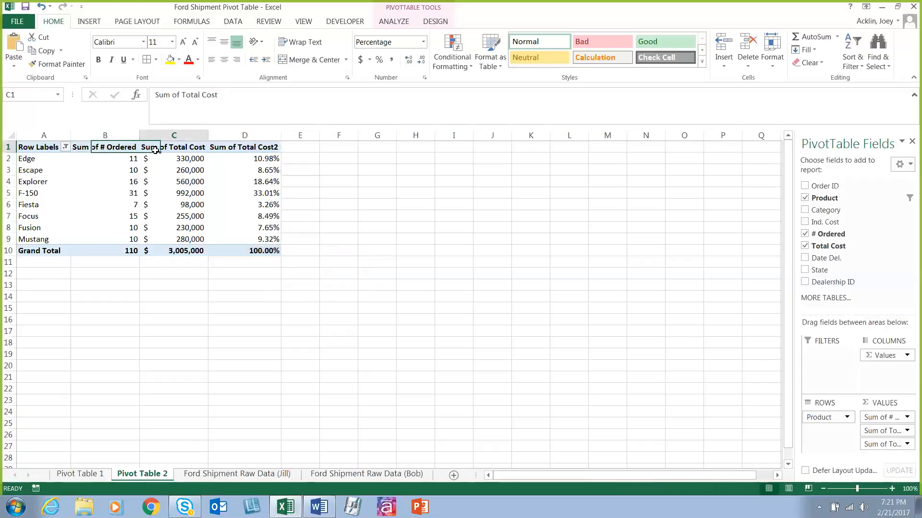
click(240, 150)
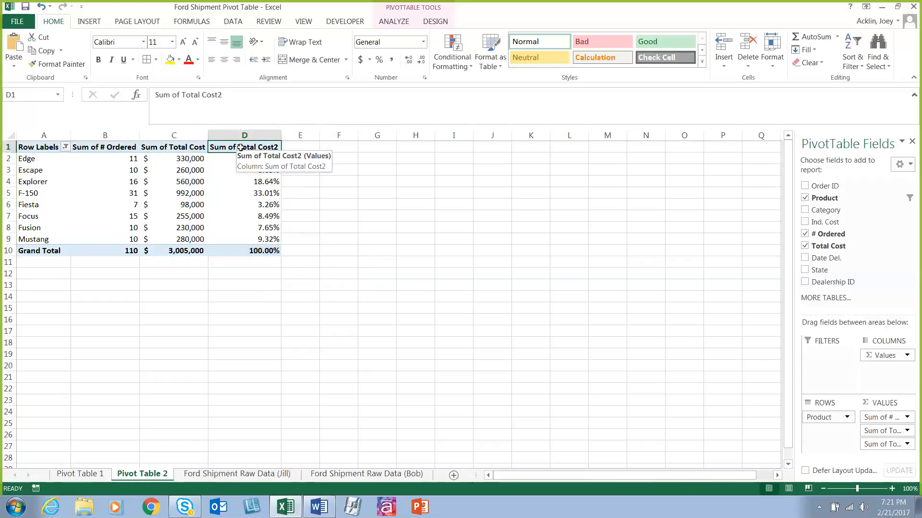
double_click(241, 148)
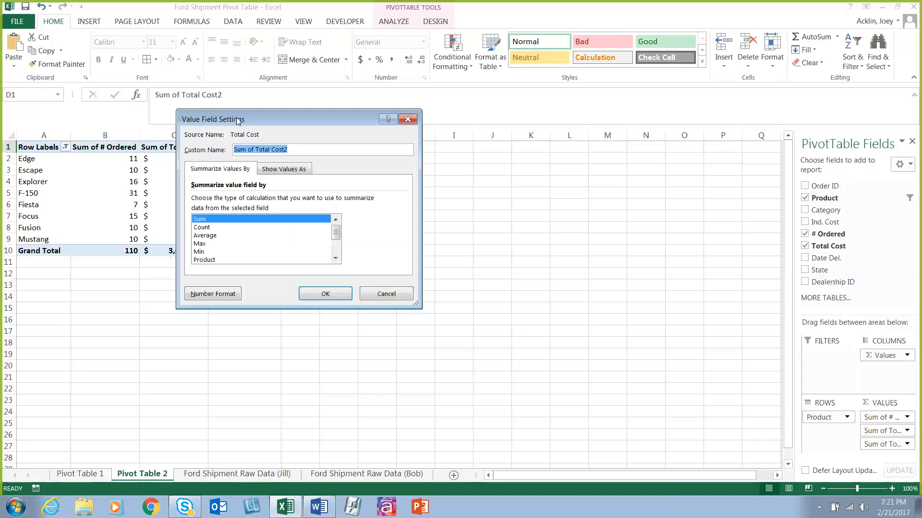
drag(238, 121, 414, 152)
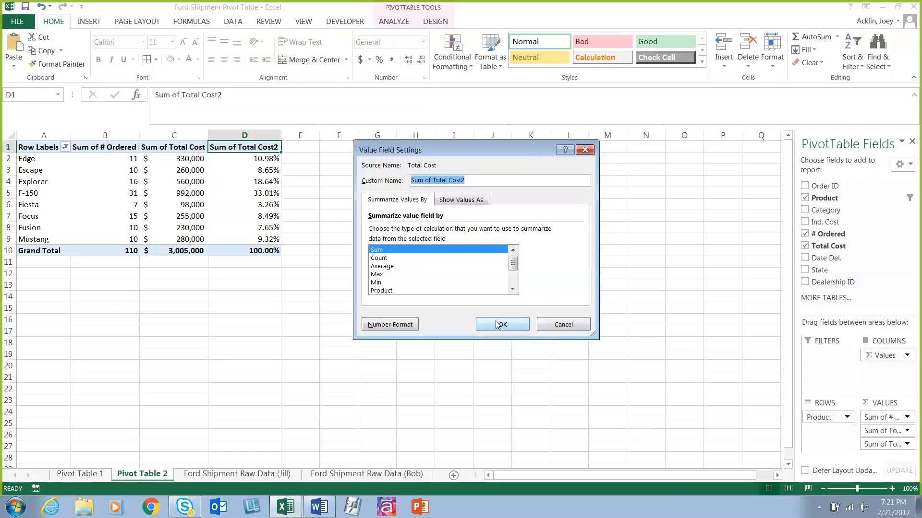
drag(467, 182, 393, 188)
text(Percentage)
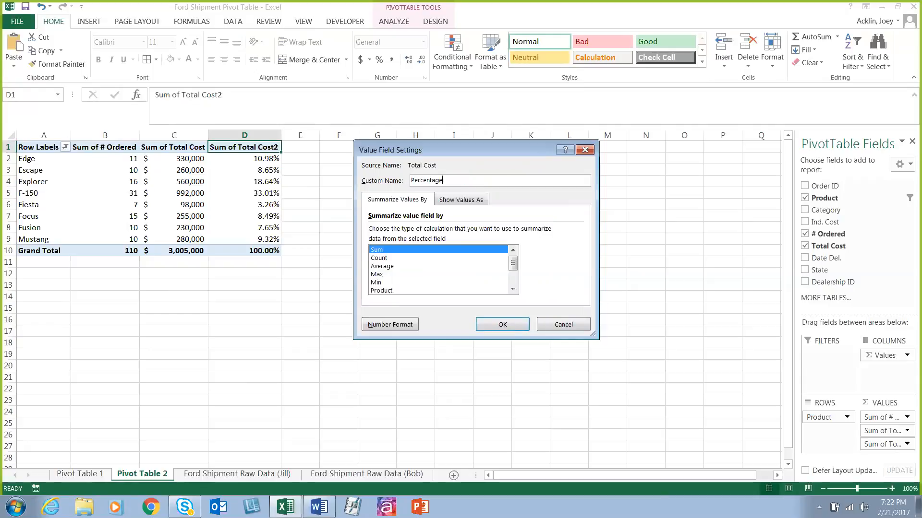
click(516, 325)
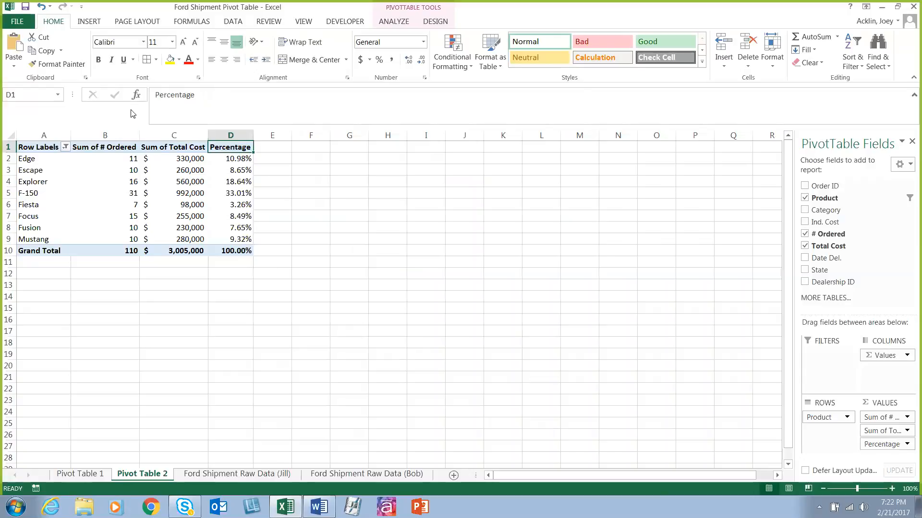
Step: Rename the Sum of Total Cost value field in column C as Overall Cost
click(162, 143)
click(162, 143)
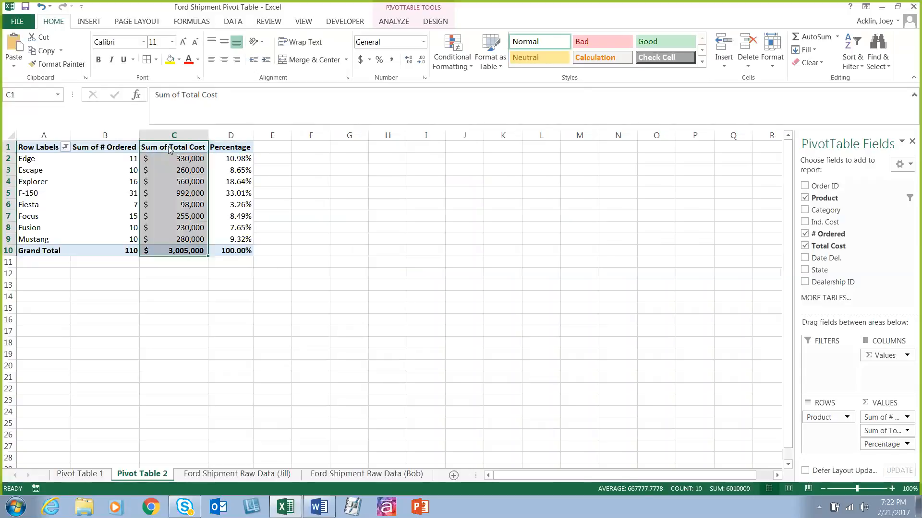
double_click(168, 145)
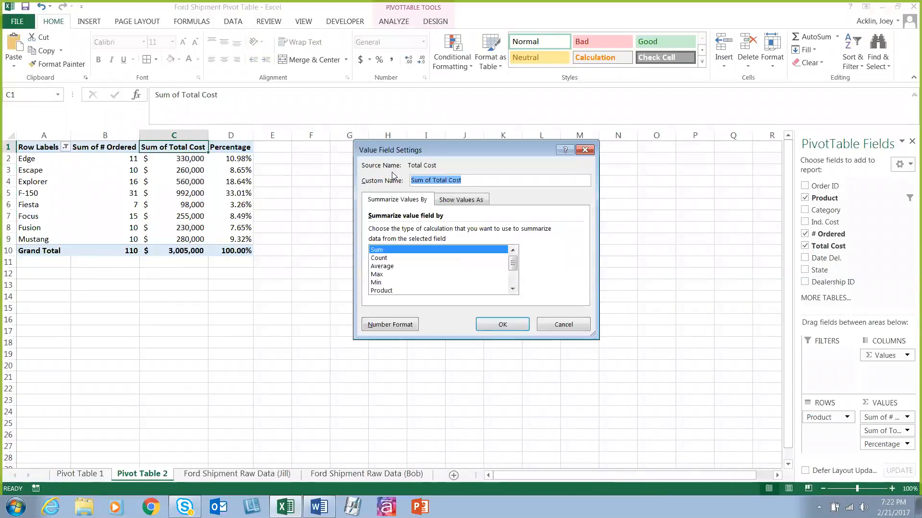
text(tota)
key(BackSpace)
key(BackSpace)
key(BackSpace)
key(BackSpace)
text(Overall Cost)
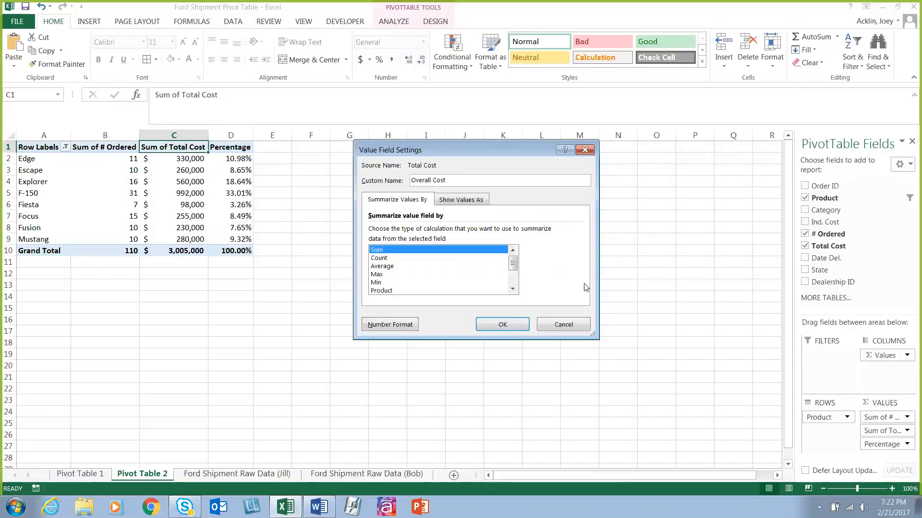
click(507, 324)
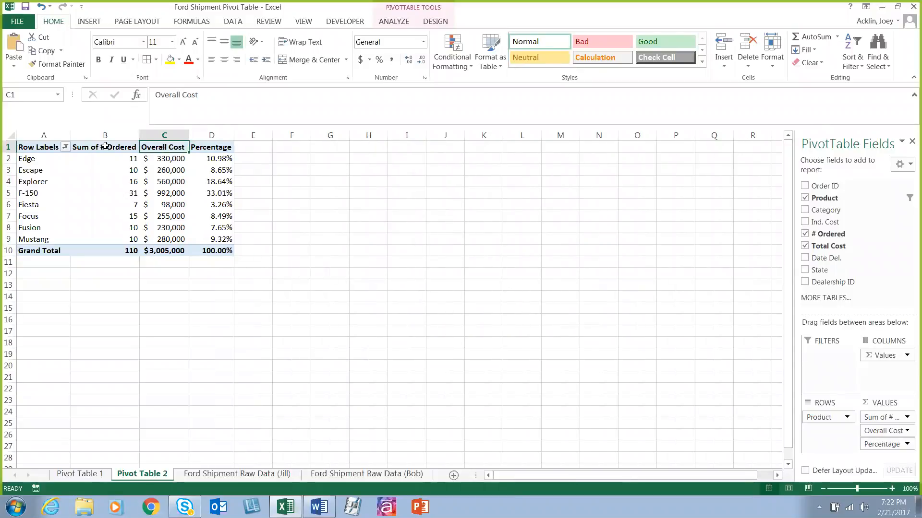
click(106, 148)
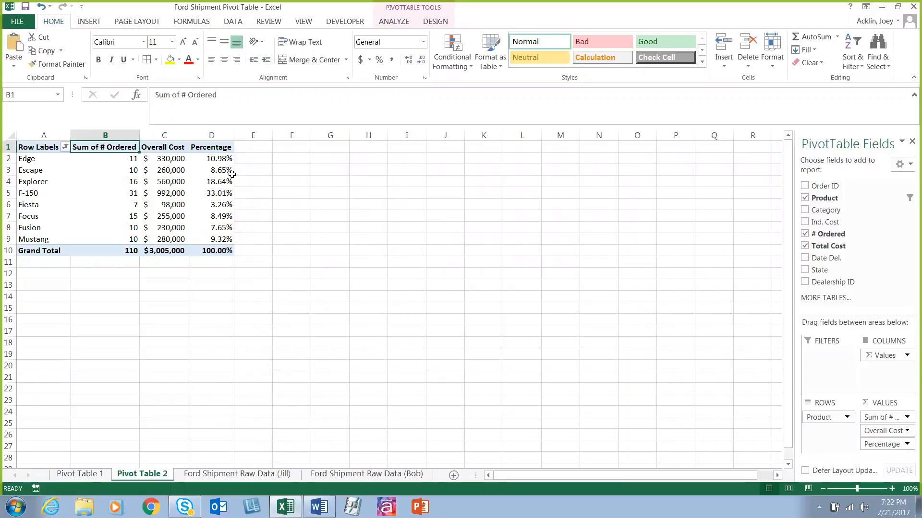
Step: Review the Show Values As calculation options for the Percentage field without changing the calculation
mouse_move(232, 174)
mouse_move(223, 158)
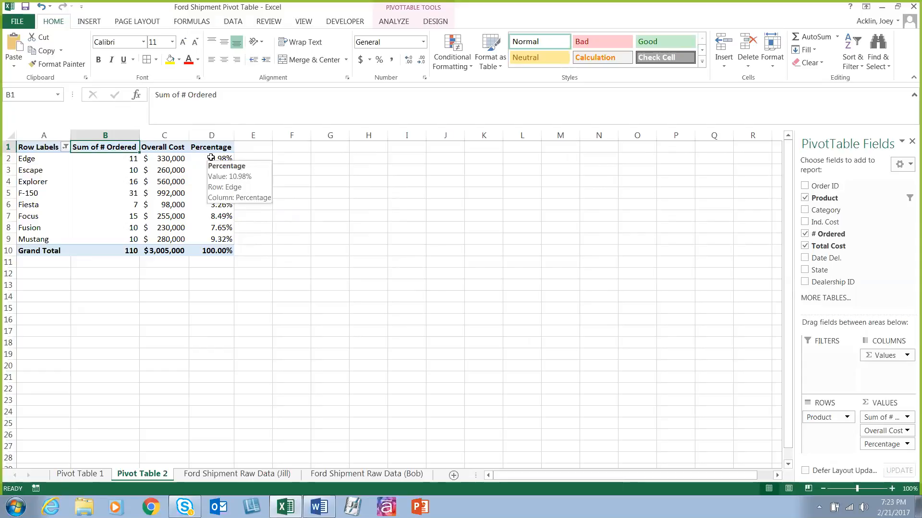
click(210, 158)
right_click(211, 158)
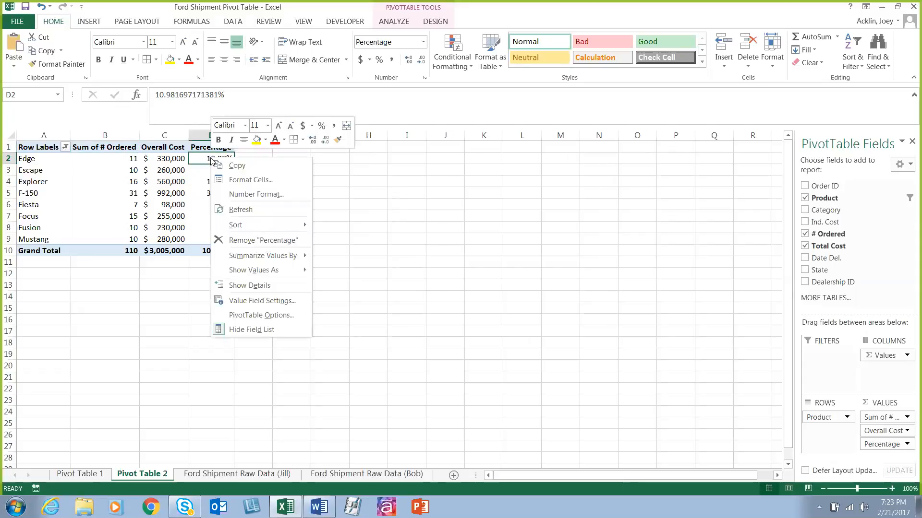
right_click(198, 158)
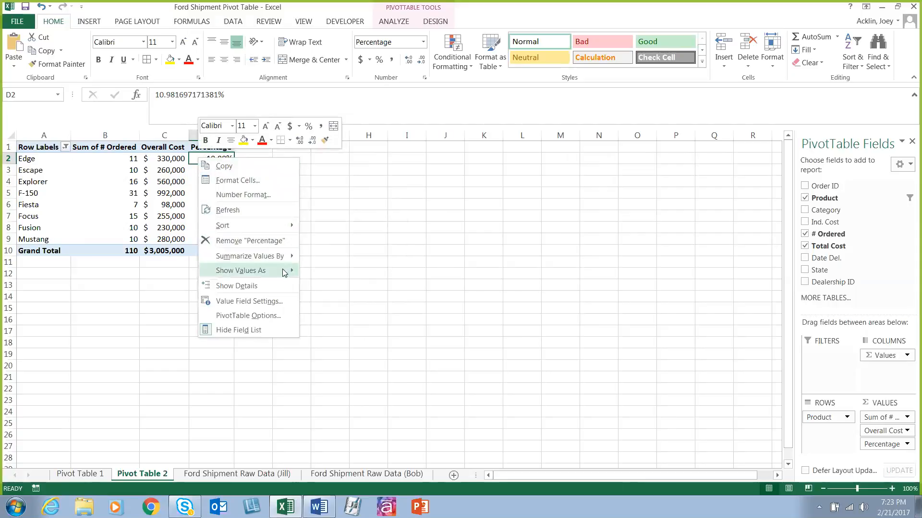
mouse_move(285, 273)
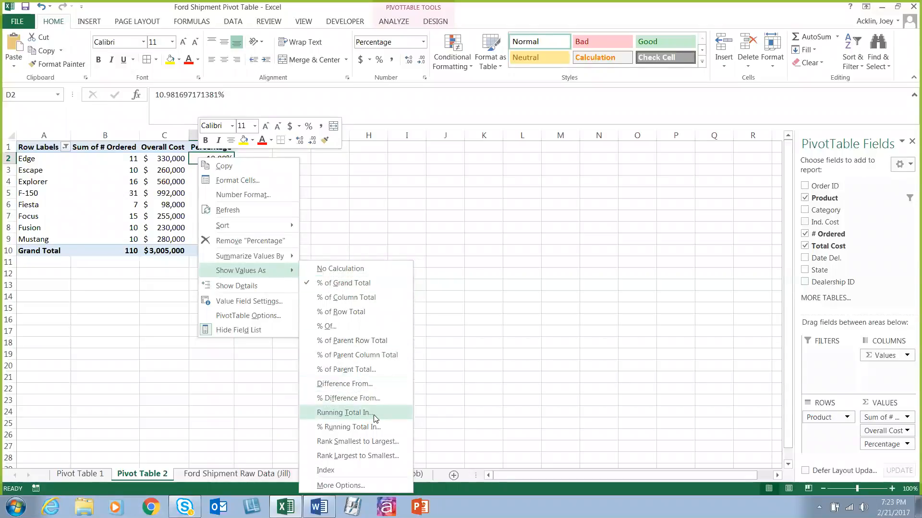
click(377, 482)
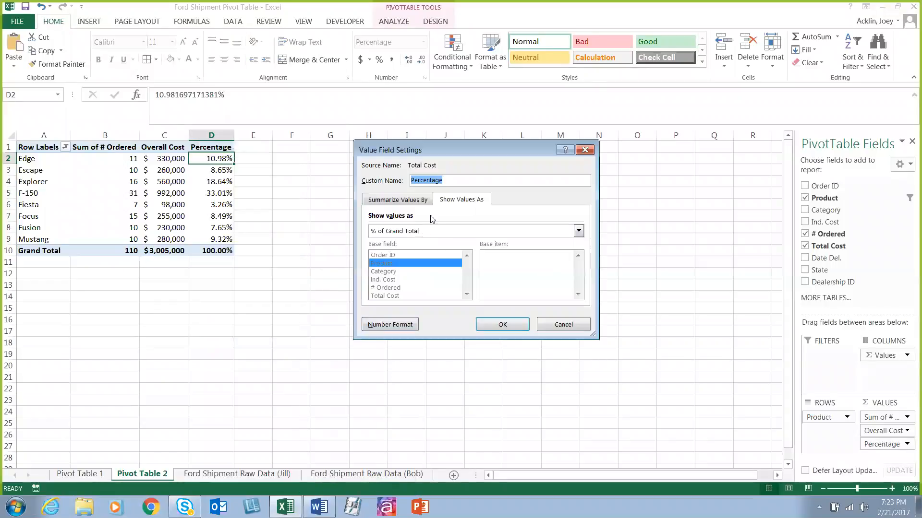
click(578, 231)
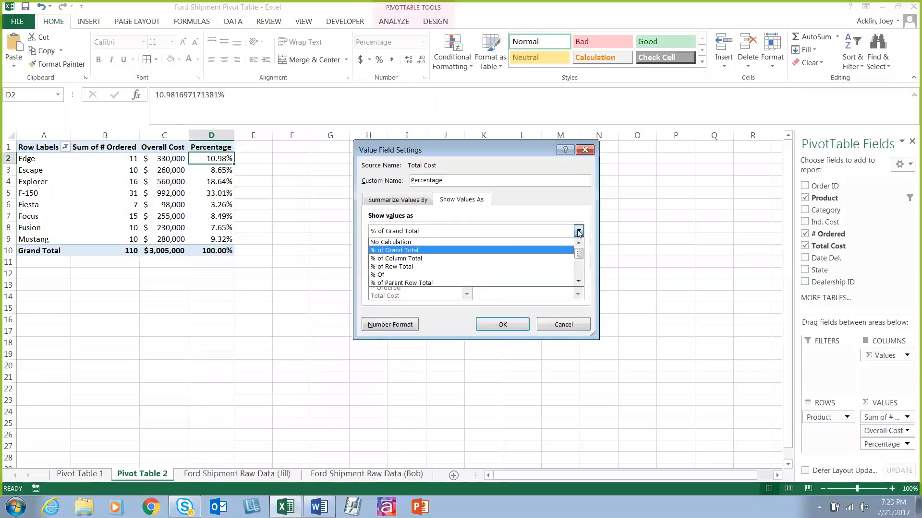
click(578, 232)
click(575, 324)
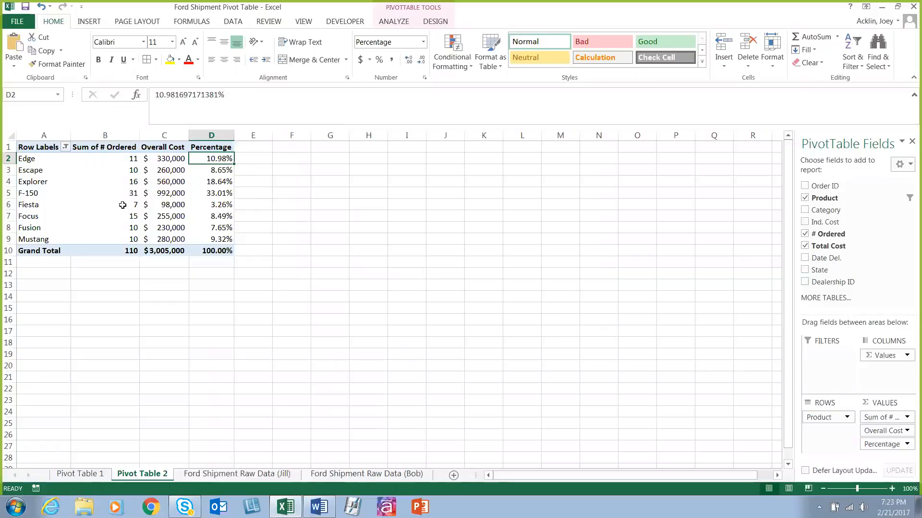
Step: Sort the PivotTable products by Overall Cost from largest to smallest
mouse_move(123, 196)
right_click(166, 160)
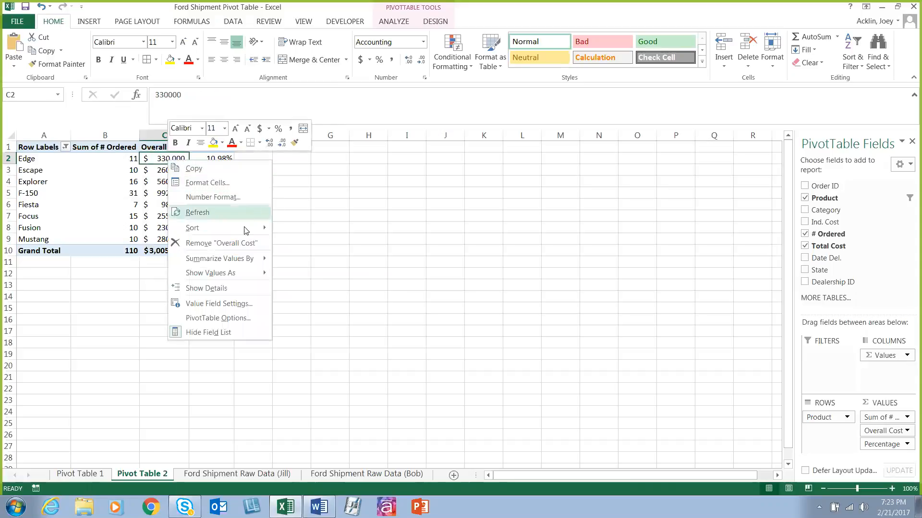
mouse_move(246, 231)
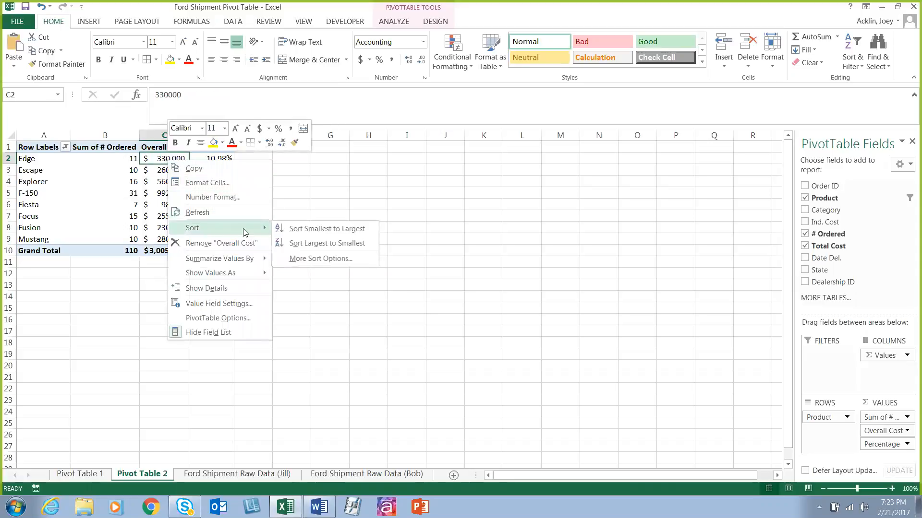
click(335, 244)
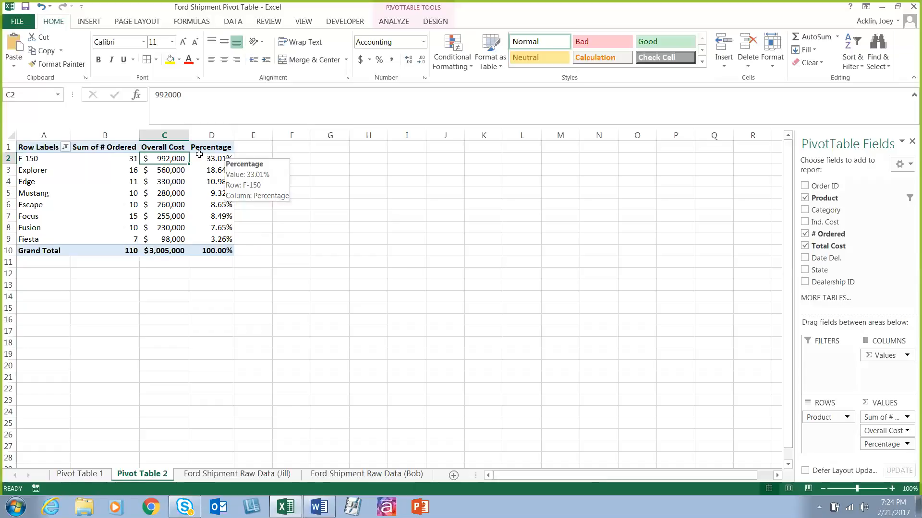
Step: Review the PivotTable analysis and design tools and the detail fields offered for expanding the F-150 item
click(38, 148)
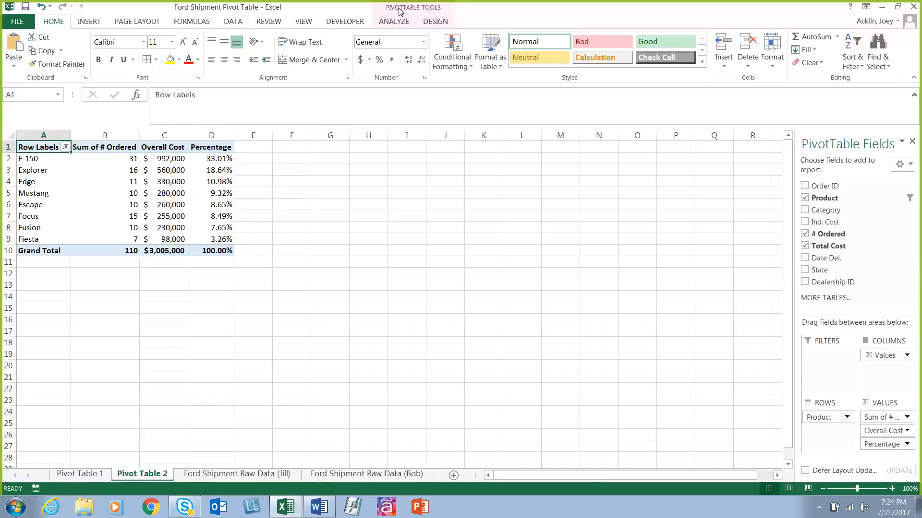
click(395, 23)
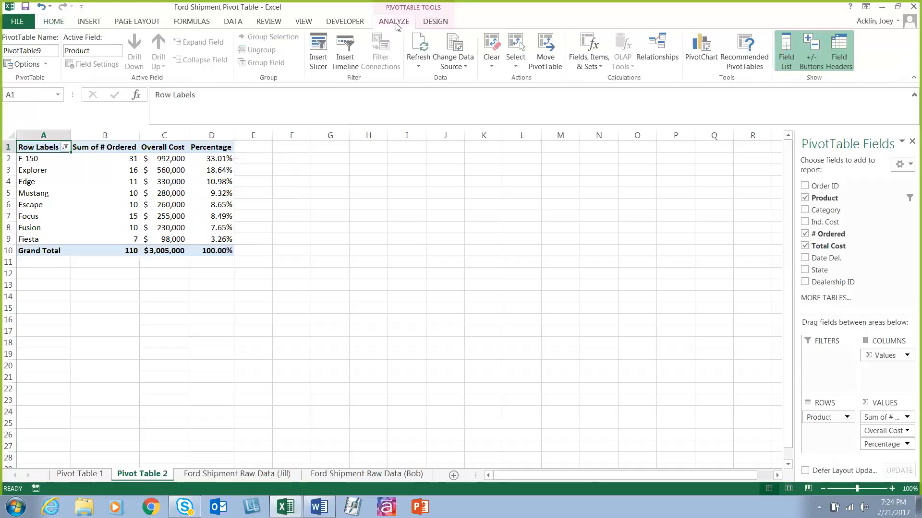
click(27, 161)
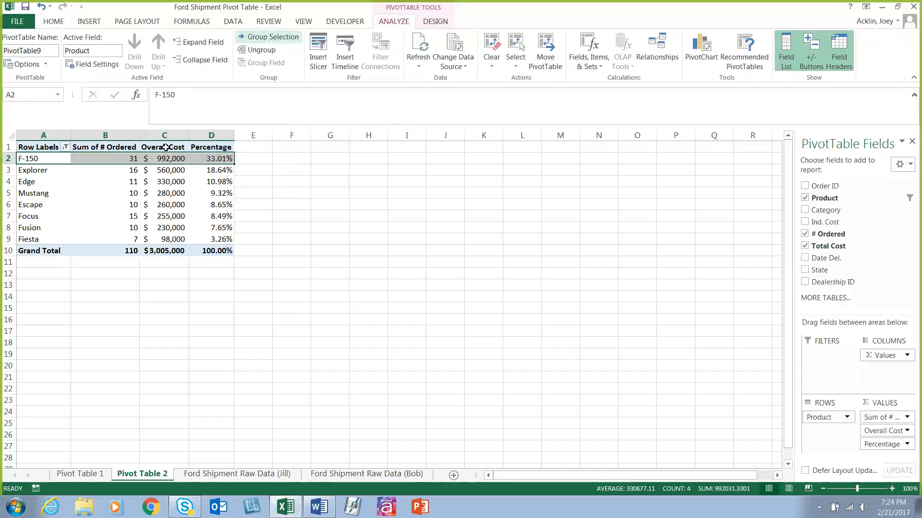
click(426, 22)
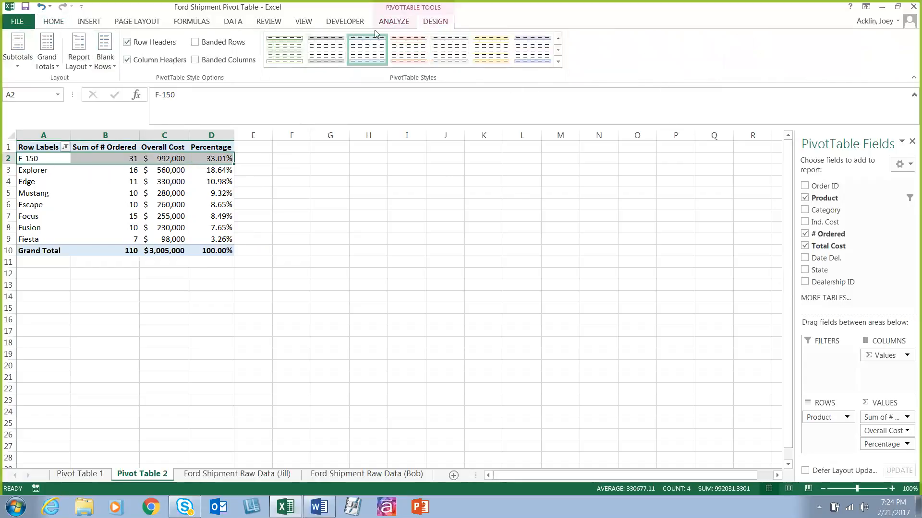
click(386, 21)
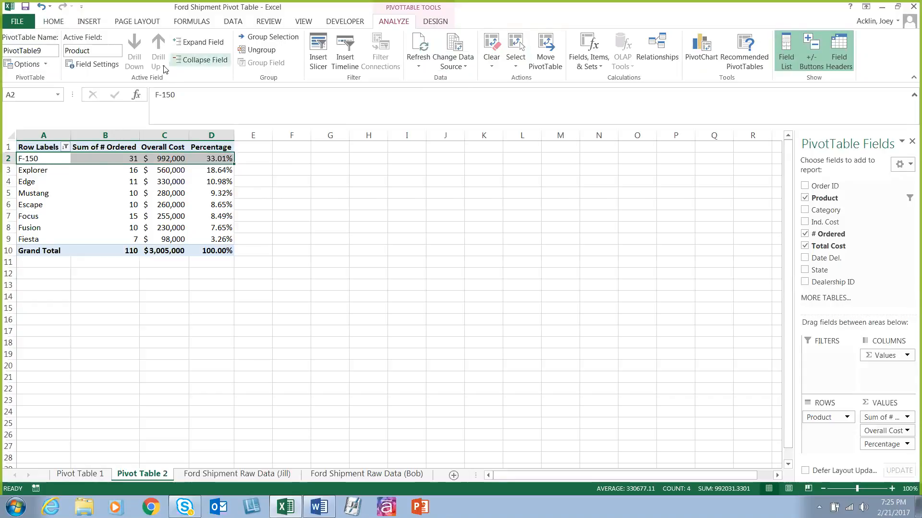
click(209, 44)
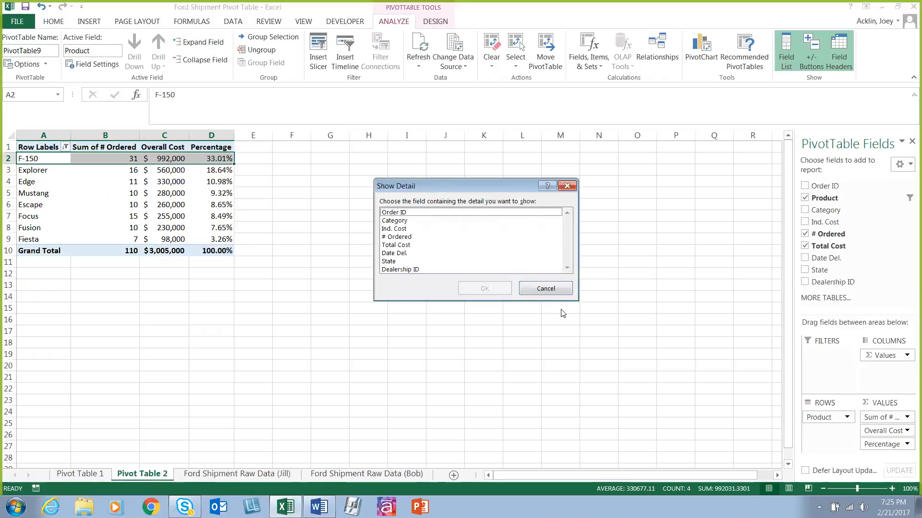
click(545, 289)
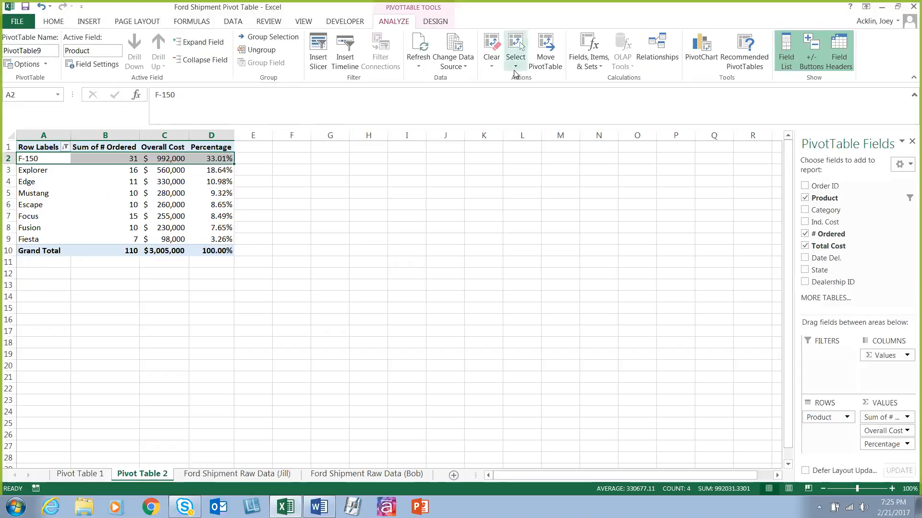
Step: Sort the product row labels from A to Z
click(65, 147)
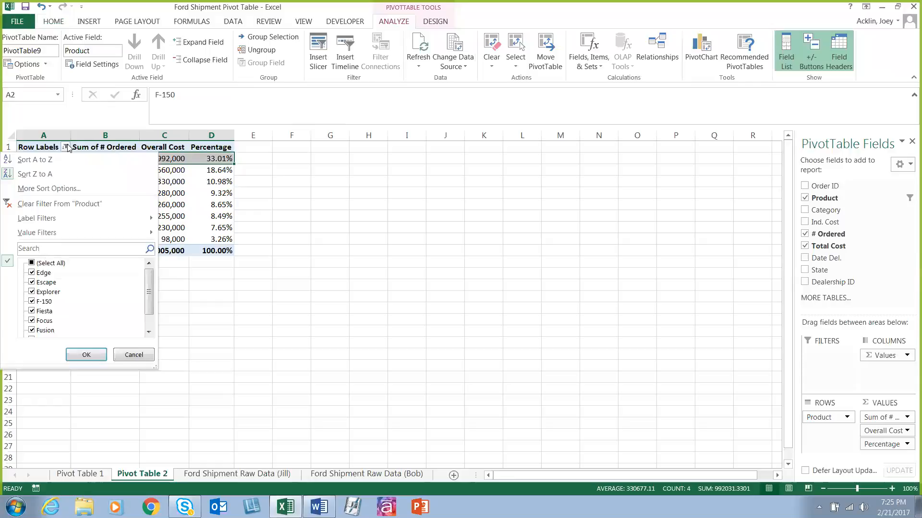
click(66, 147)
click(67, 147)
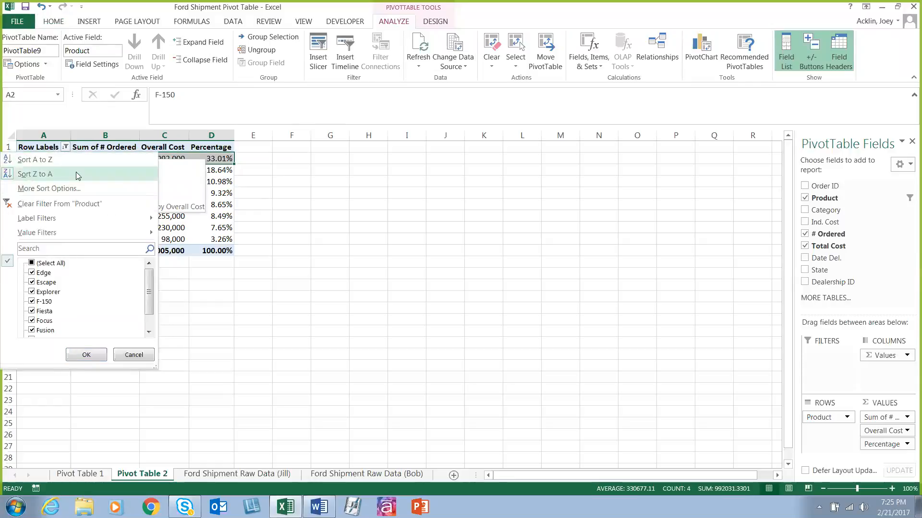
click(78, 164)
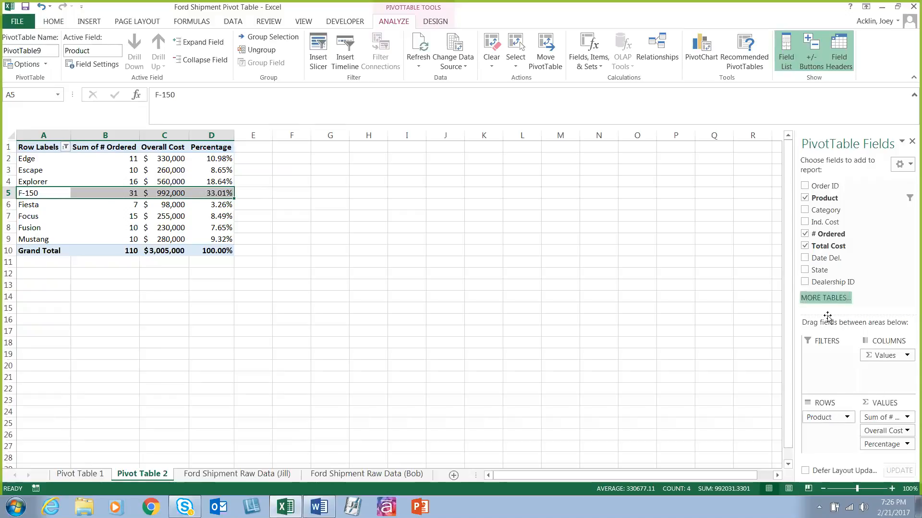
Step: Add Date Del. below Product in the PivotTable rows, and collapse and re-expand the entire Product field
drag(823, 260, 820, 430)
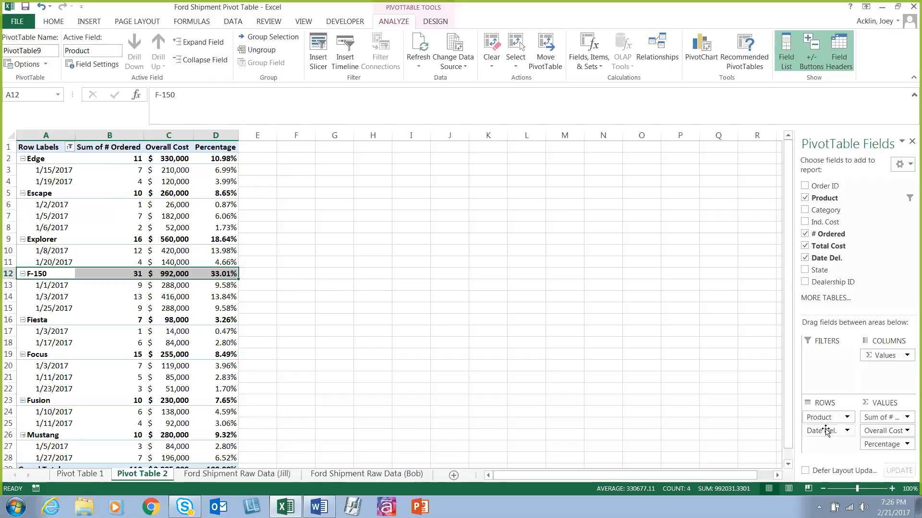
click(29, 158)
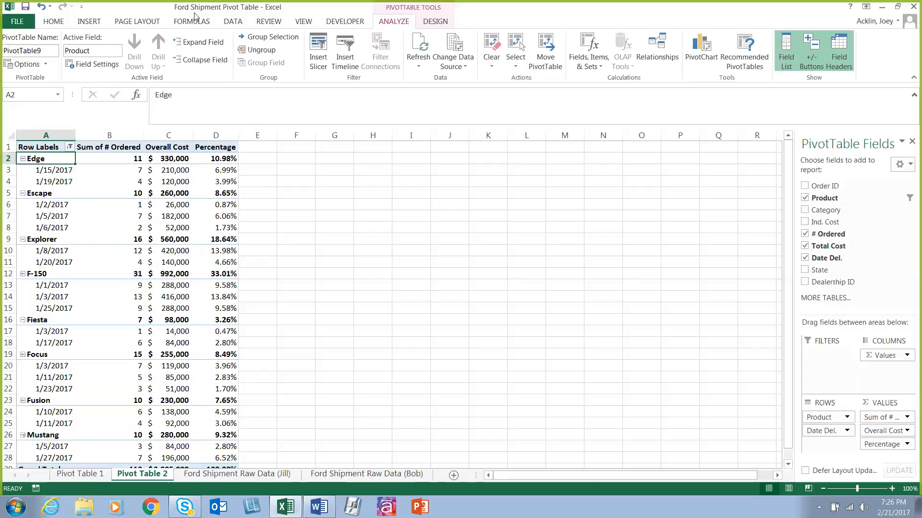
click(201, 60)
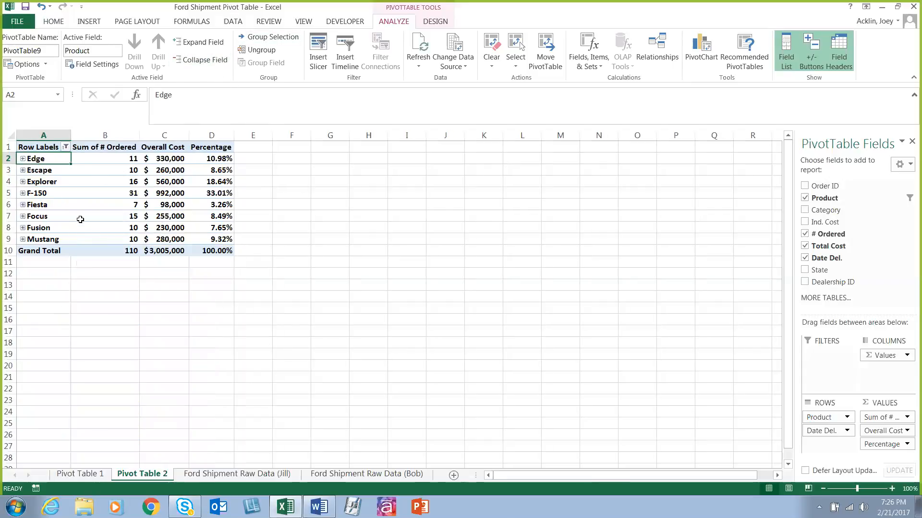
mouse_move(80, 219)
click(196, 42)
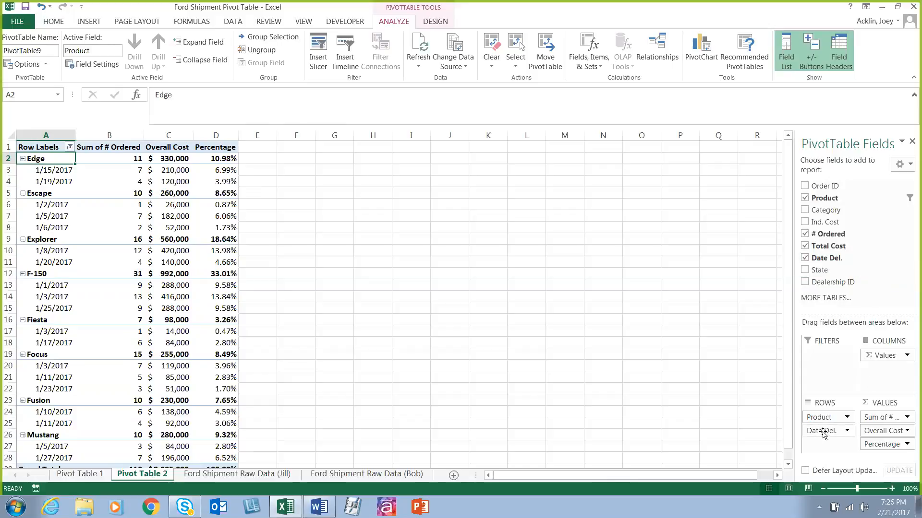
Step: Replace Date Del. with Category in the PivotTable rows and place Category above Product
drag(822, 432, 848, 267)
drag(825, 210, 823, 431)
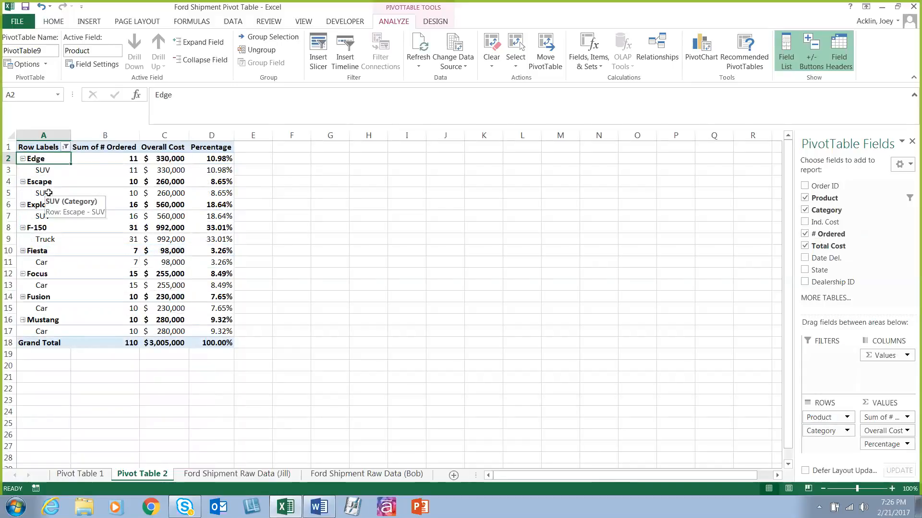
drag(823, 431, 826, 410)
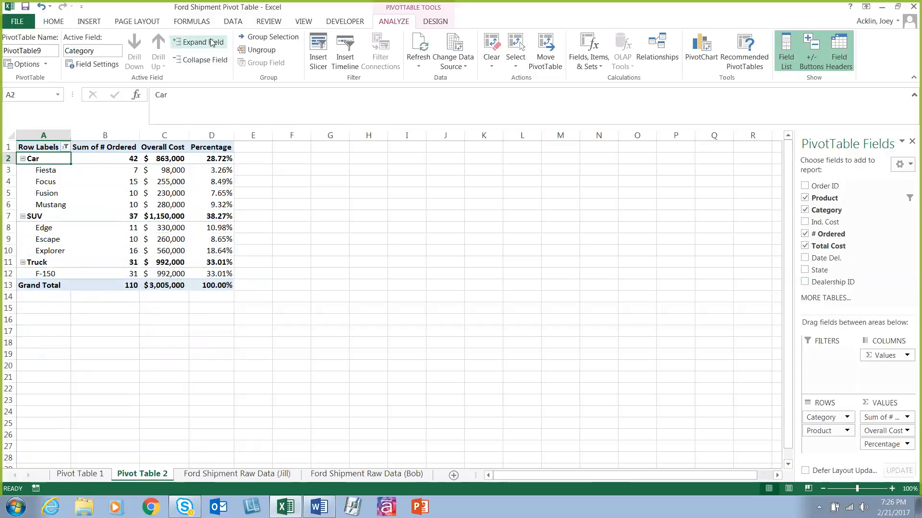
Step: Collapse the entire Category field and expand only the Car category to show its products
click(207, 60)
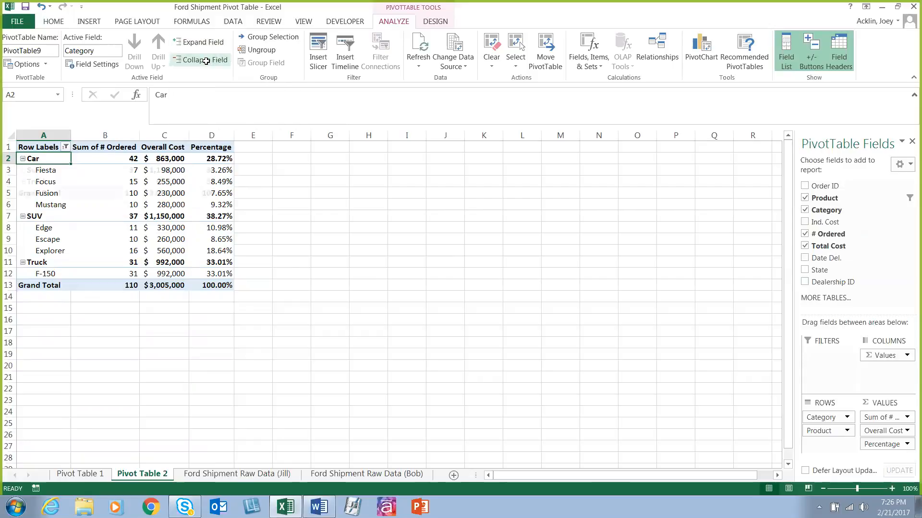
click(23, 158)
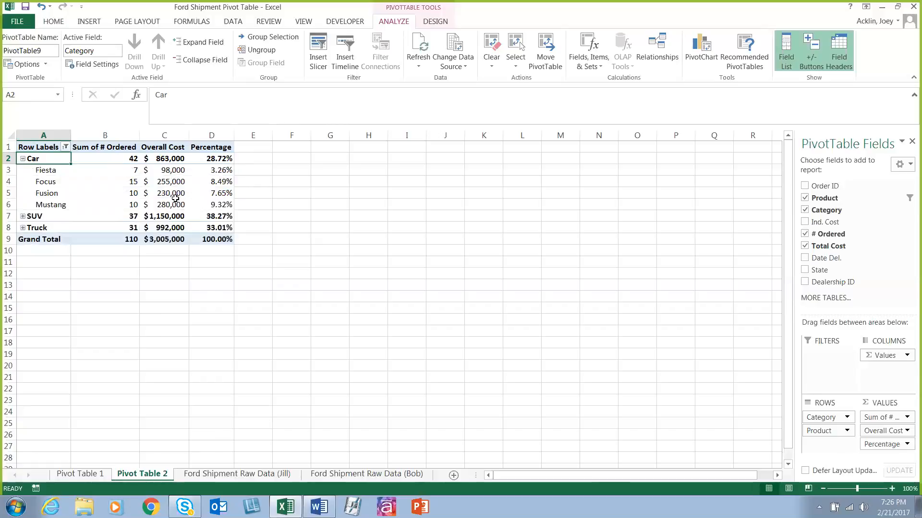
mouse_move(176, 198)
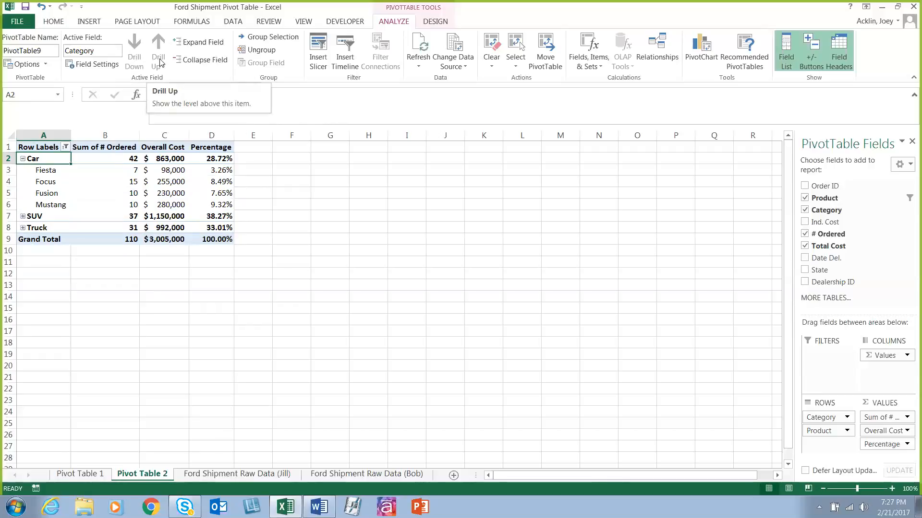
Step: Collapse the Car category and expand the SUV category to show its products
click(39, 182)
click(37, 163)
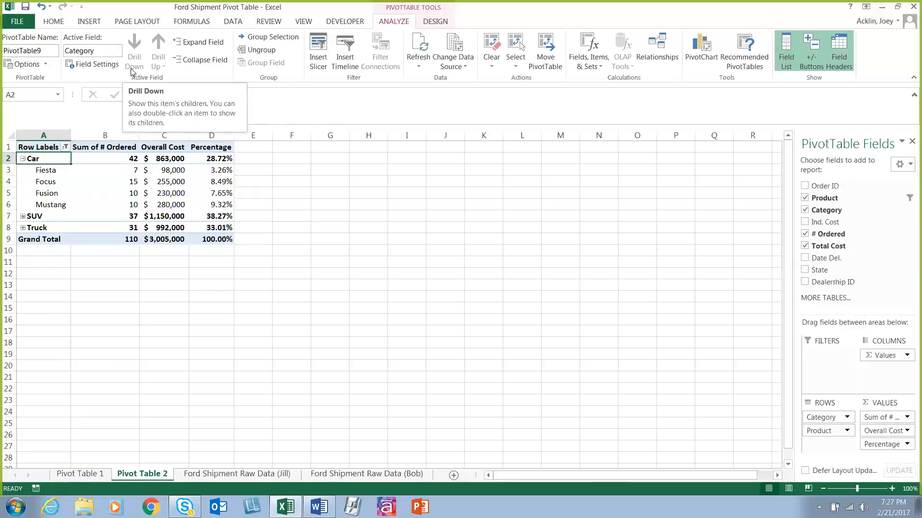
click(23, 158)
click(22, 170)
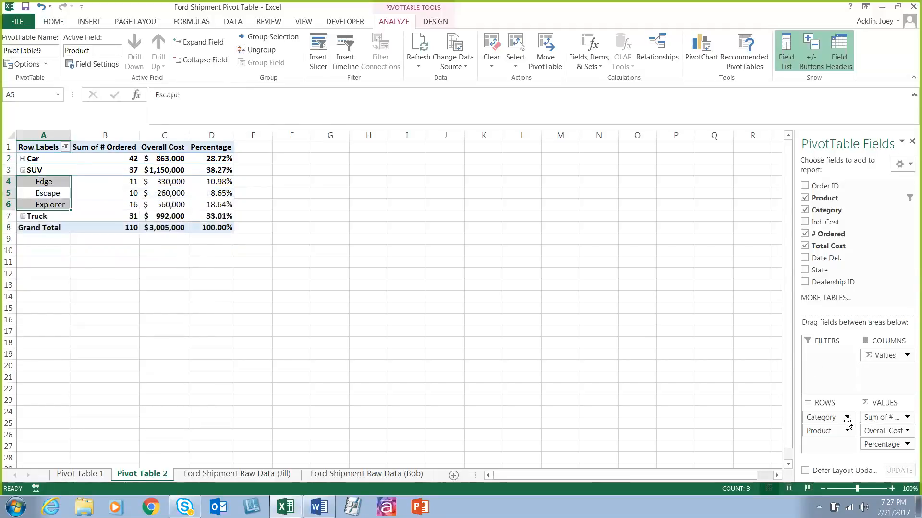
Step: Remove Category from the PivotTable rows so only Product remains
drag(821, 417, 816, 250)
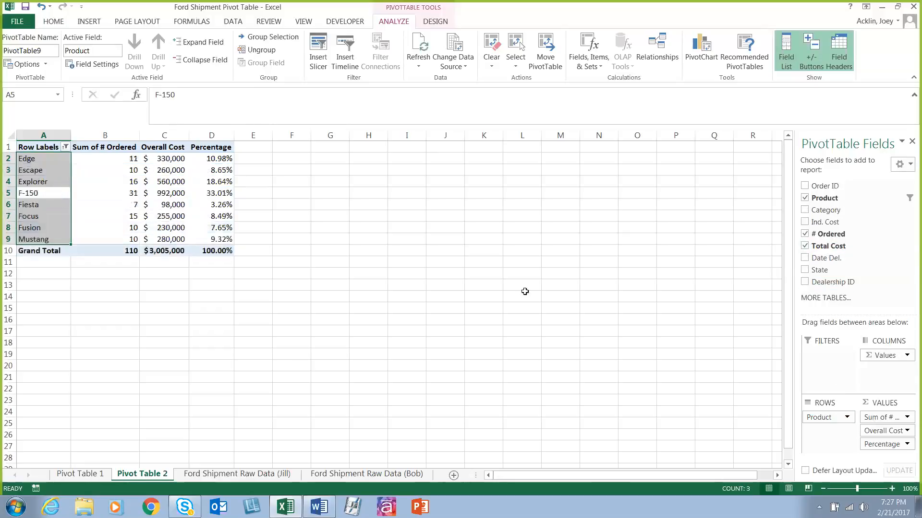
click(407, 307)
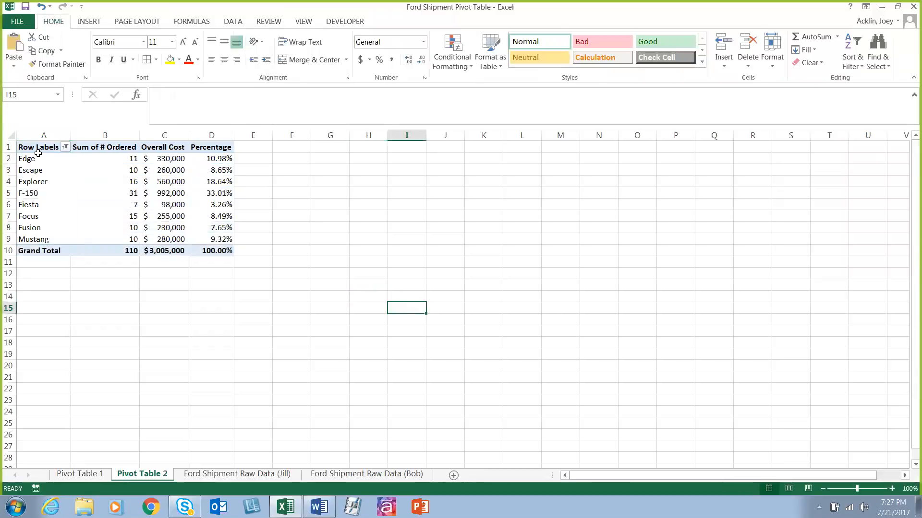
Step: Look through the available PivotTable styles and the New PivotTable Style dialog, closing it without creating a style
drag(38, 147, 225, 249)
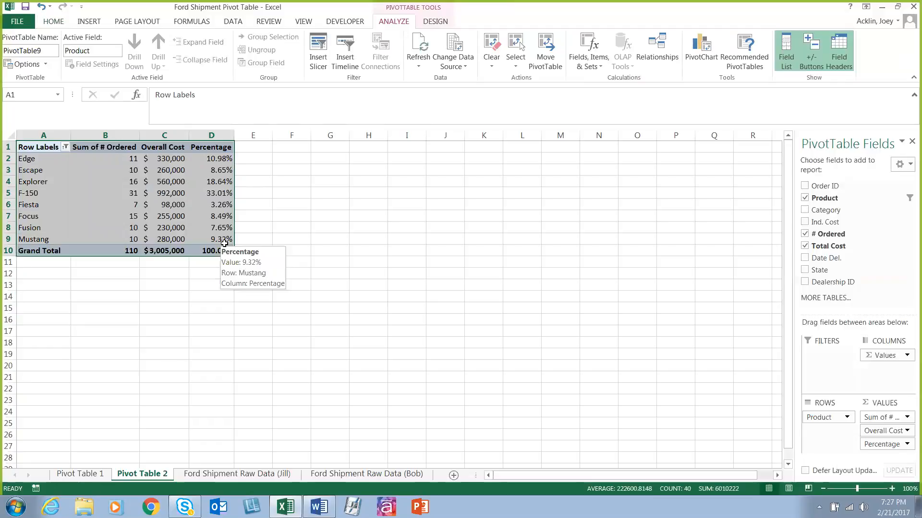
click(436, 21)
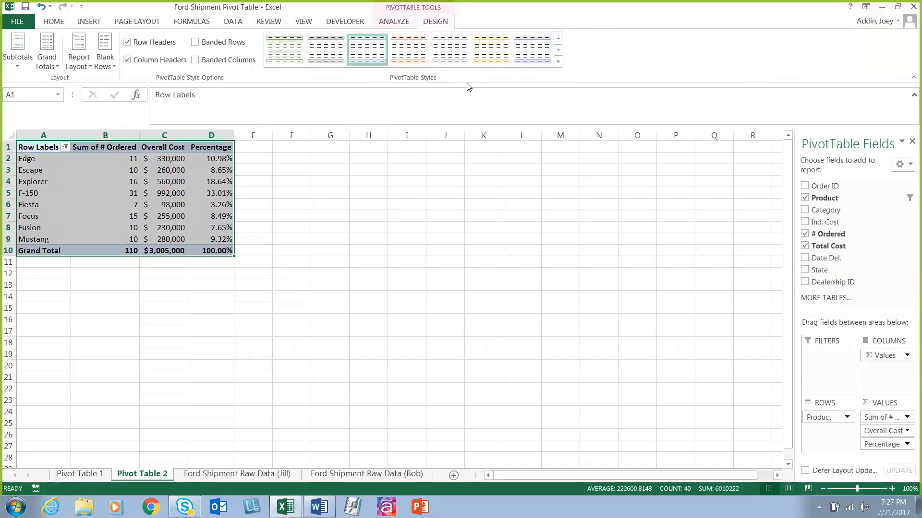
click(557, 62)
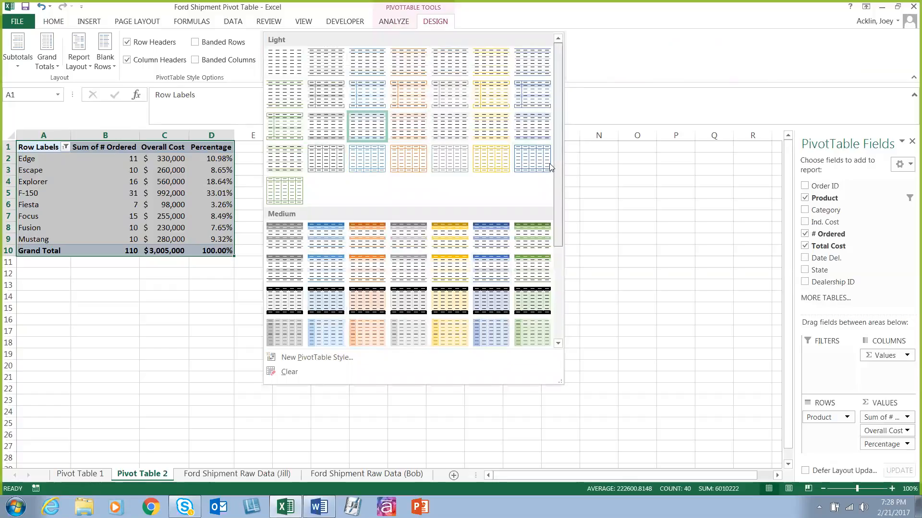
scroll(551, 167, down, 4)
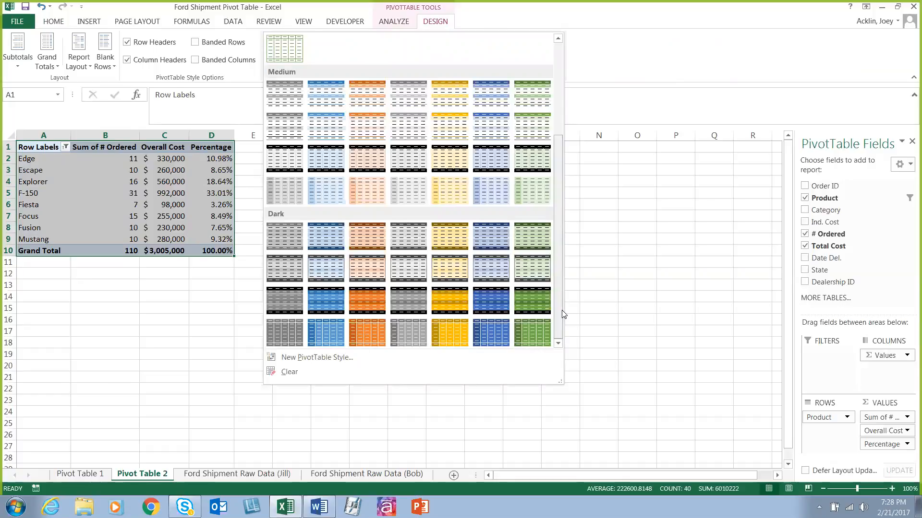
click(398, 357)
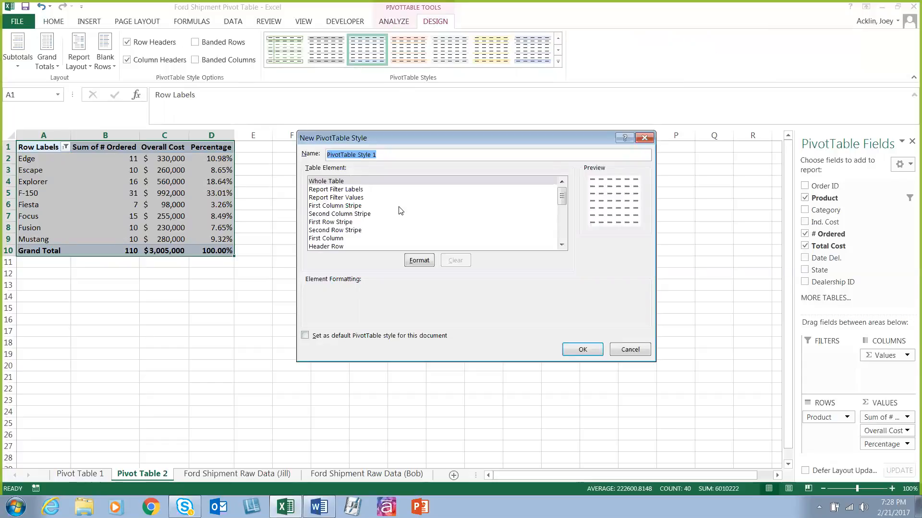
click(619, 349)
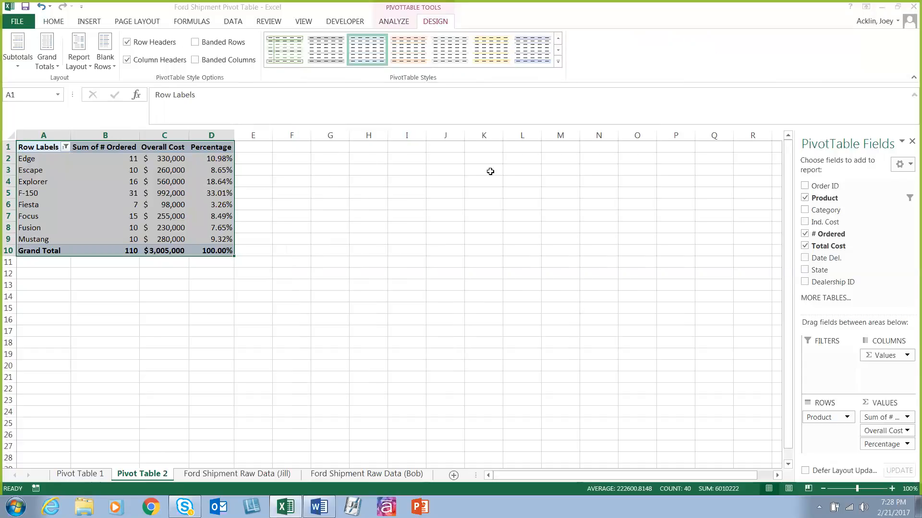
Step: Apply Pivot Style Medium 19 to the whole PivotTable
click(558, 64)
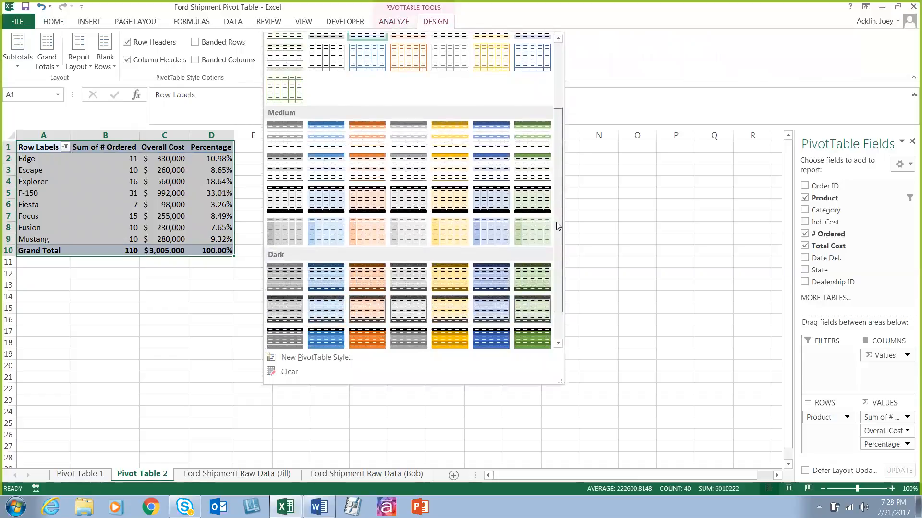
scroll(528, 240, down, 1)
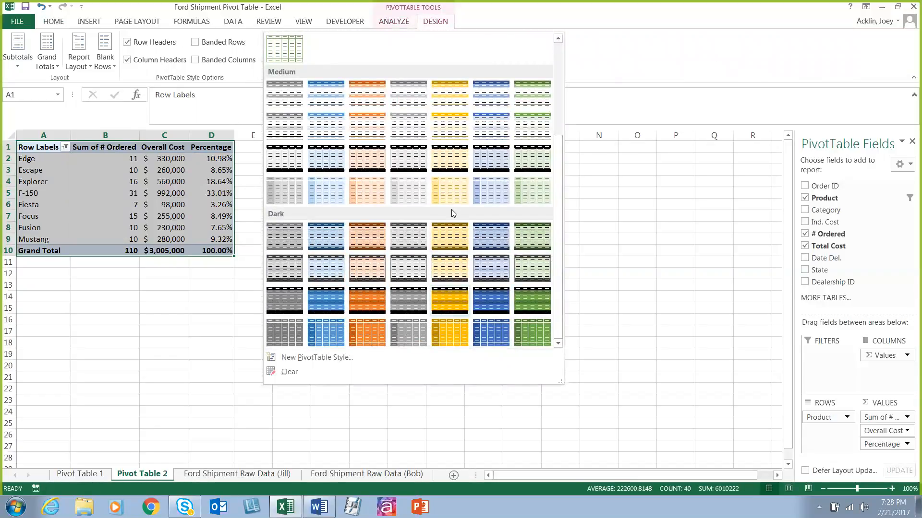
click(446, 162)
click(368, 262)
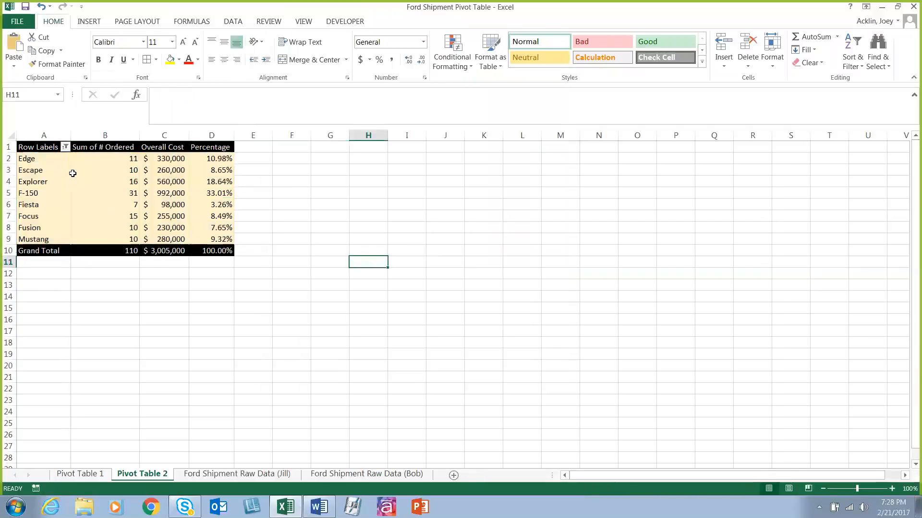
Step: Turn on banded rows for the whole PivotTable
drag(34, 145, 221, 239)
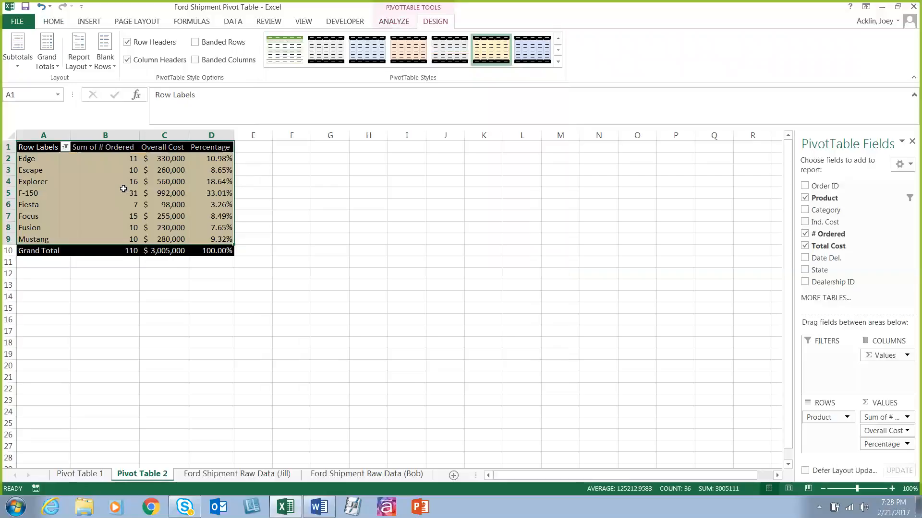
click(56, 156)
drag(37, 149, 223, 251)
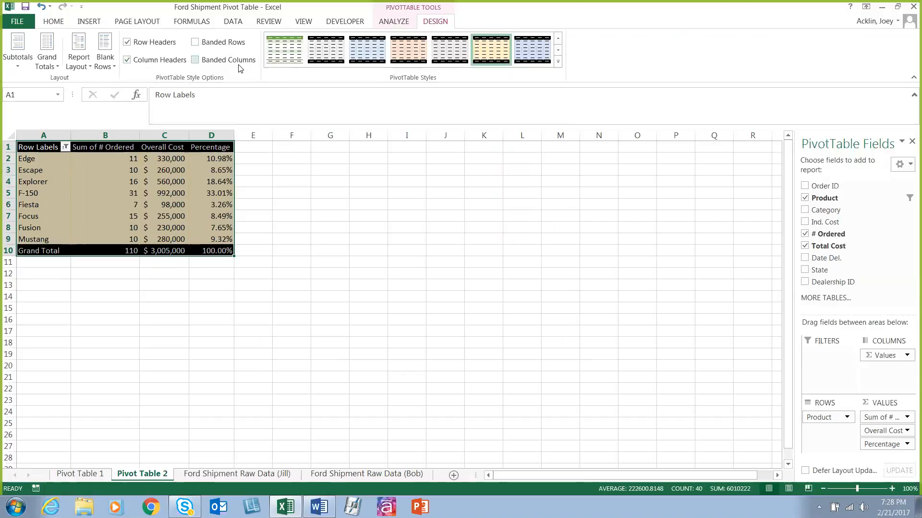
click(195, 42)
click(301, 237)
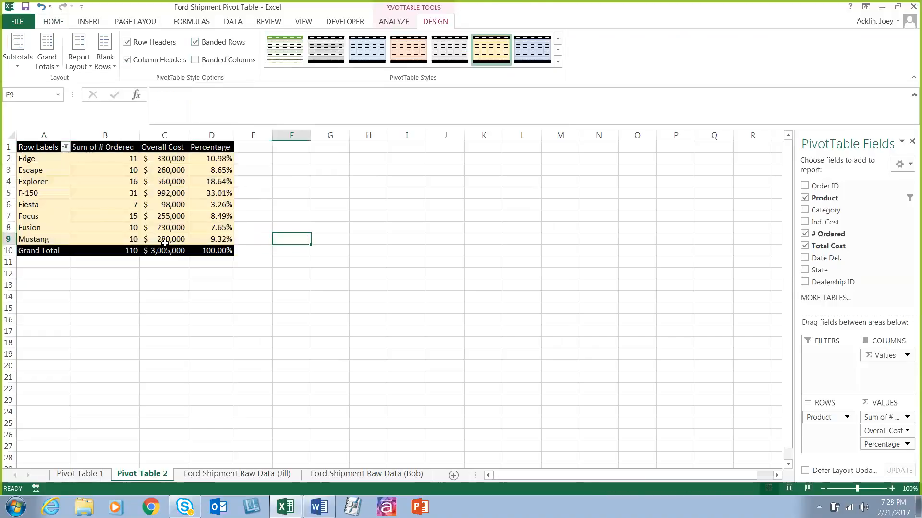
Step: Apply the gray style from the first row of the Medium group to the PivotTable
drag(64, 161, 211, 250)
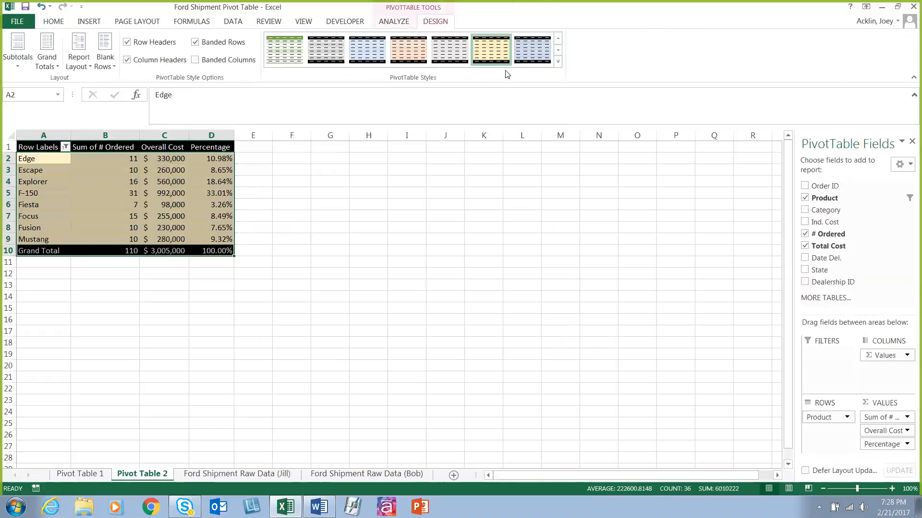
click(558, 62)
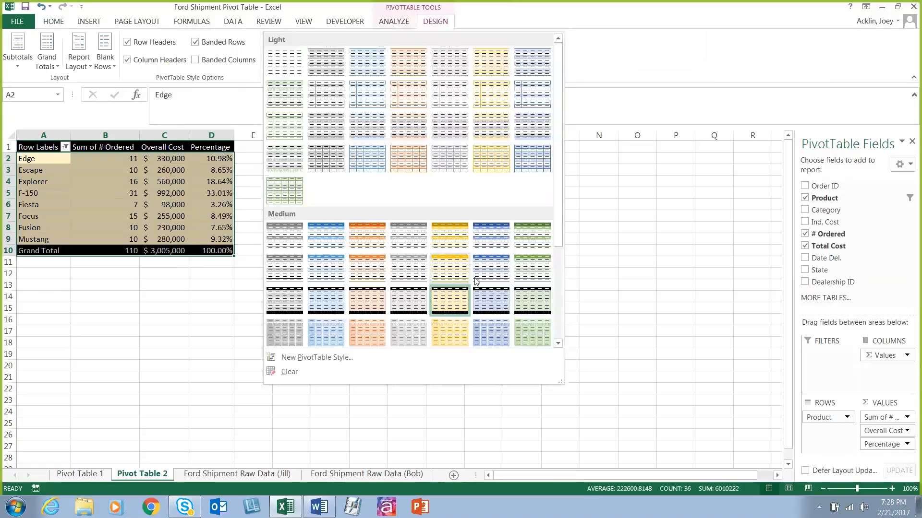
click(414, 237)
Step: Turn the PivotTable's banded rows off and on again to compare the two looks
drag(48, 147, 216, 251)
click(195, 42)
click(195, 43)
click(330, 216)
click(127, 148)
drag(46, 147, 211, 250)
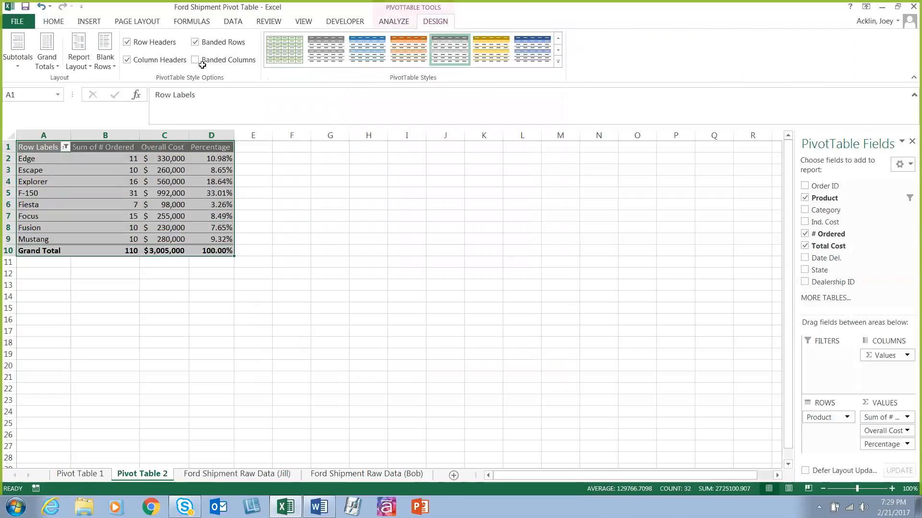
Step: Apply the gray style with black header and total rows from the Dark group to the PivotTable
click(558, 61)
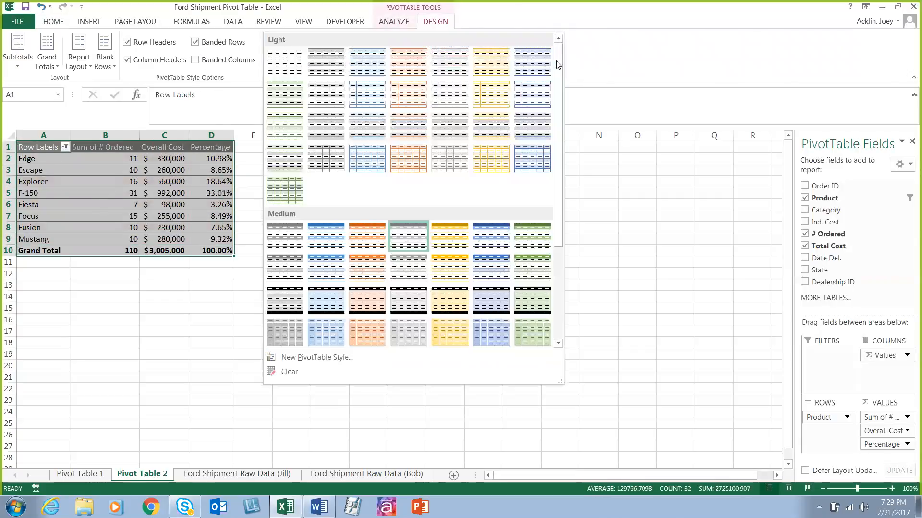
scroll(555, 191, down, 5)
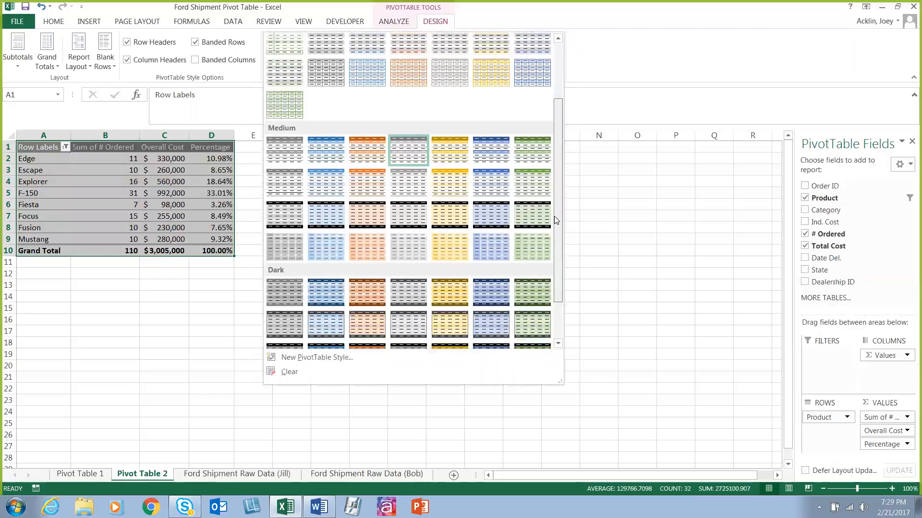
click(404, 303)
click(247, 293)
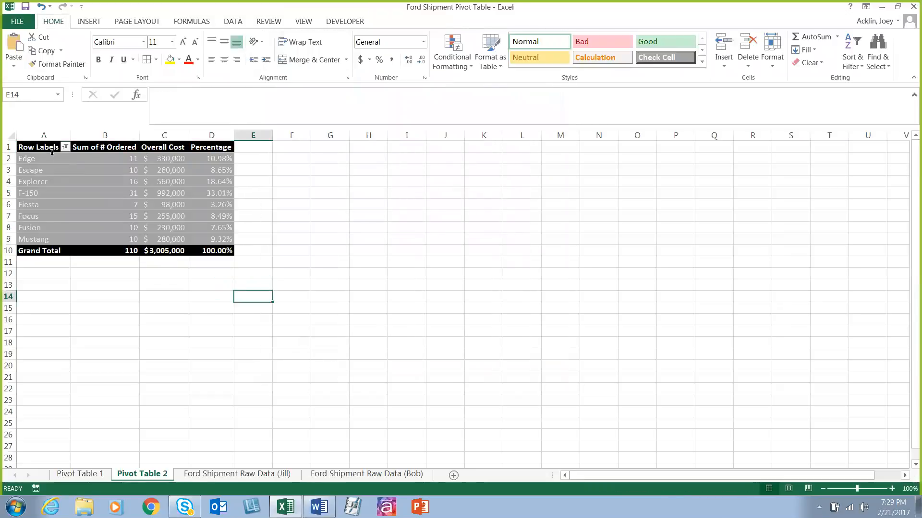
Step: Apply the light green style with dark header and total rows to the whole PivotTable, keeping banded rows on
drag(43, 147, 218, 251)
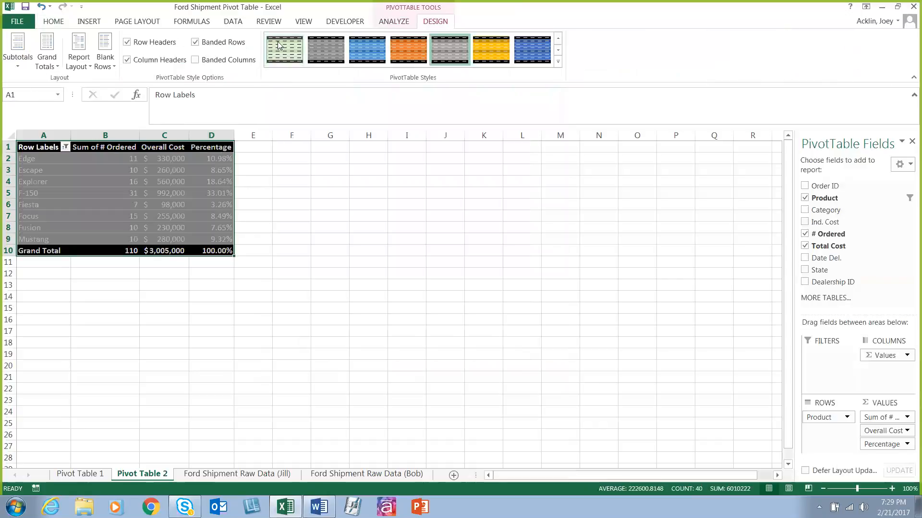
click(221, 44)
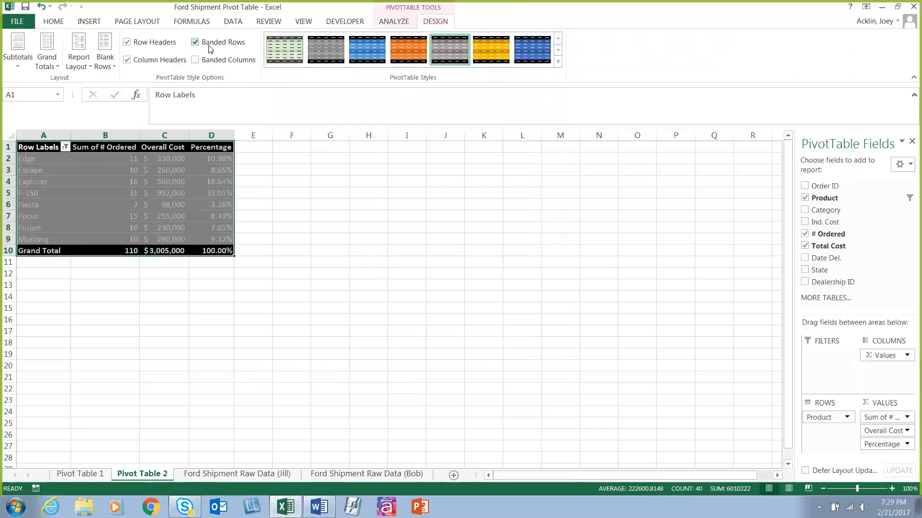
click(282, 51)
click(195, 43)
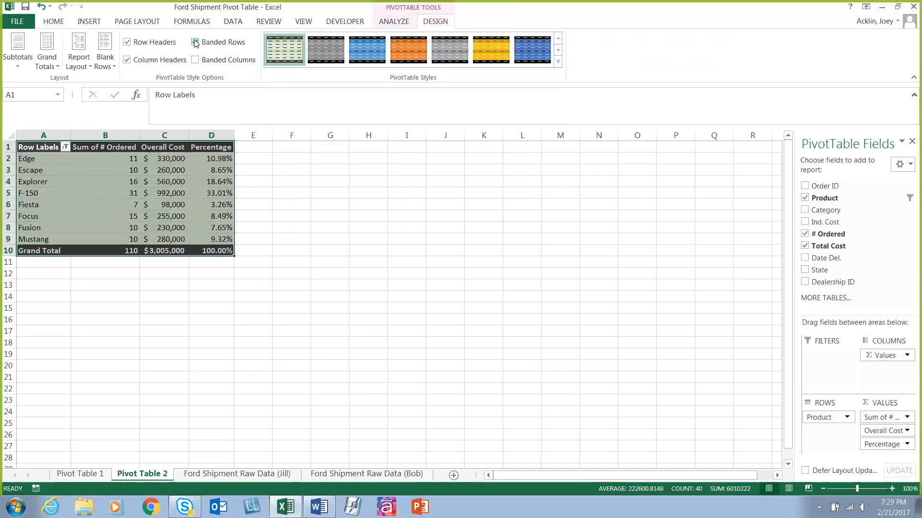
click(294, 252)
Step: Turn banded columns on and back off for the PivotTable
click(38, 152)
drag(38, 152, 226, 250)
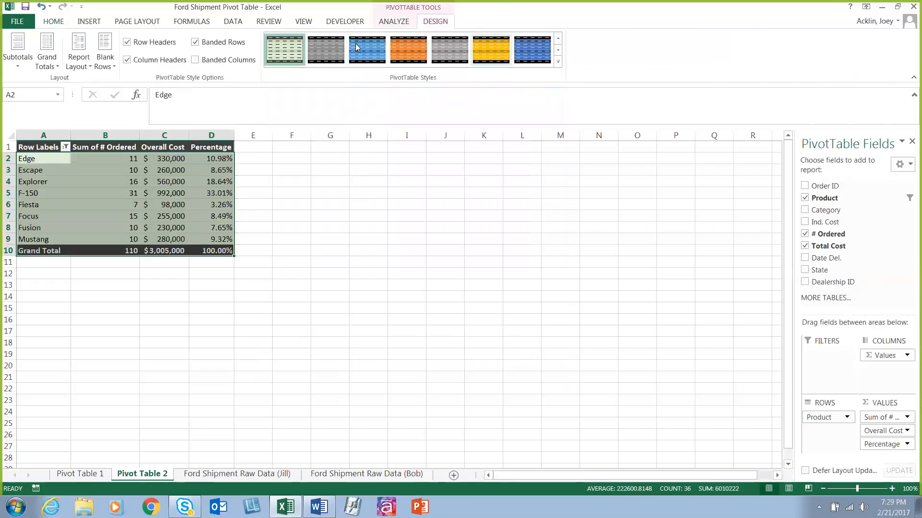
click(301, 212)
drag(38, 146, 225, 250)
click(222, 64)
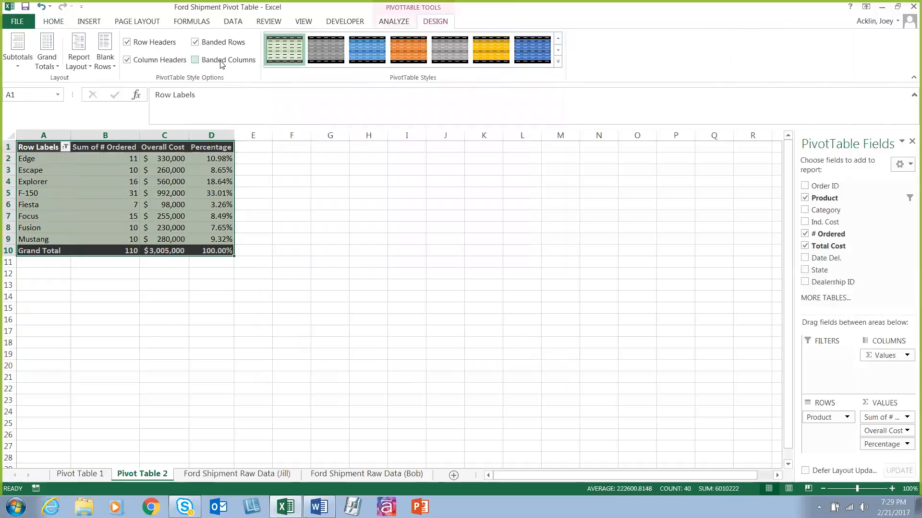
Step: Examine the PivotTable's name and the value field settings of Overall Cost, closing the dialog without changes
click(387, 24)
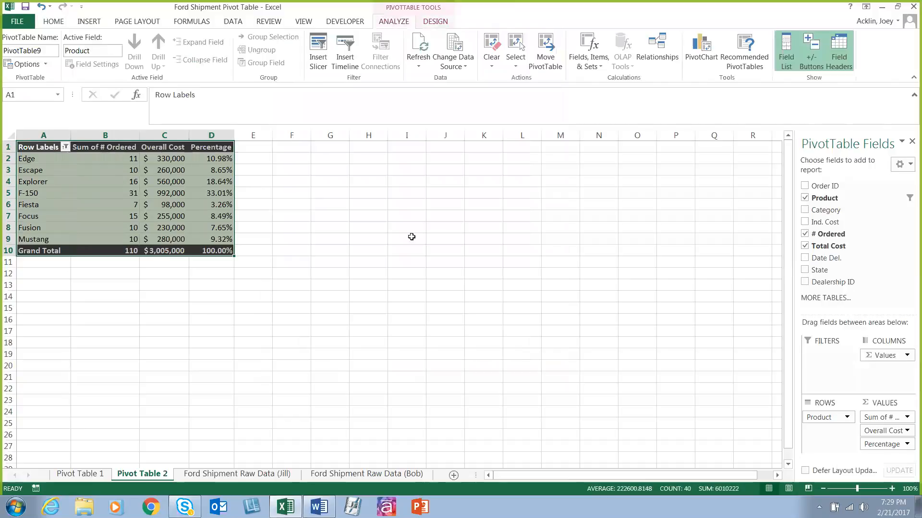
click(410, 237)
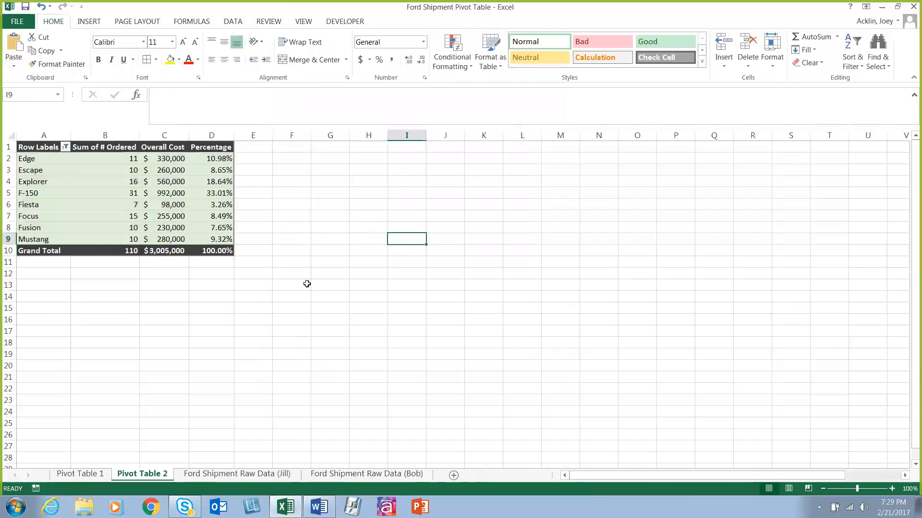
click(174, 169)
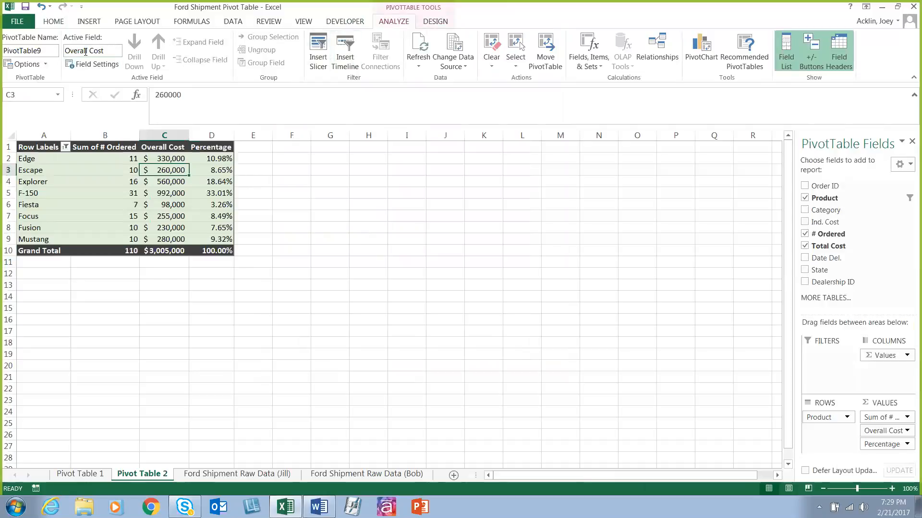
drag(36, 52, 5, 51)
double_click(45, 54)
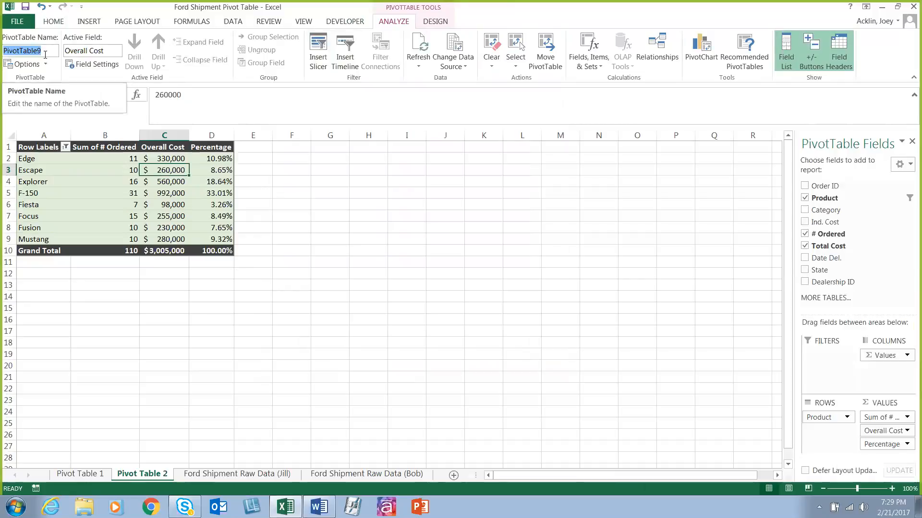
click(109, 65)
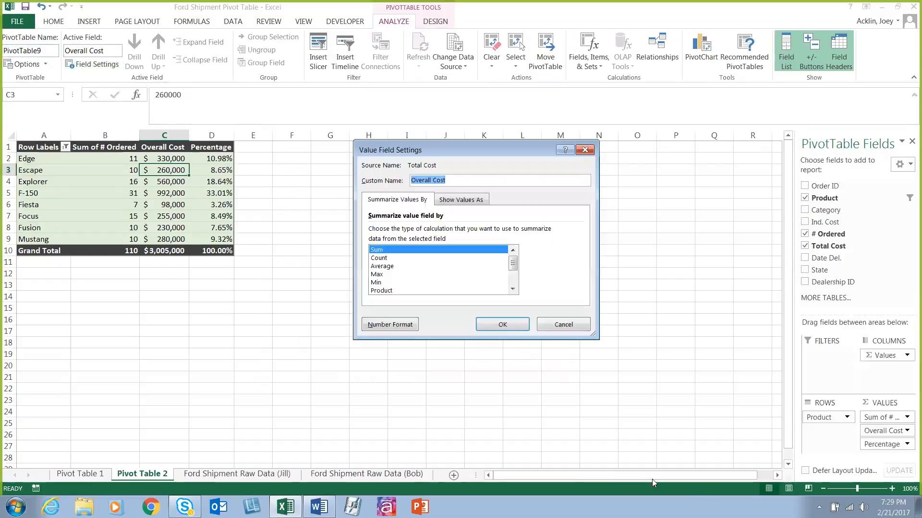
click(551, 326)
Step: View the available commands for the Sum of # Ordered value field and dismiss them
click(907, 417)
click(908, 419)
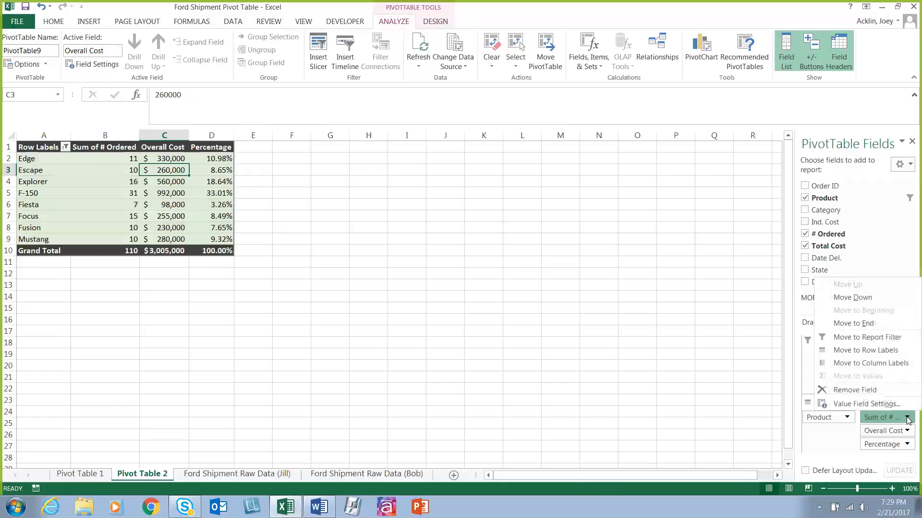
click(388, 210)
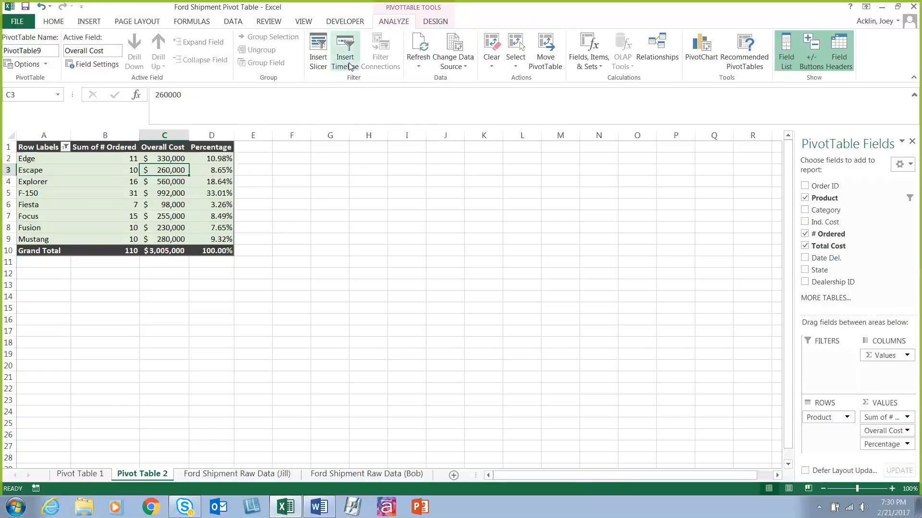
Step: Select the Percentage cell of the Escape row in the PivotTable
click(296, 224)
click(211, 169)
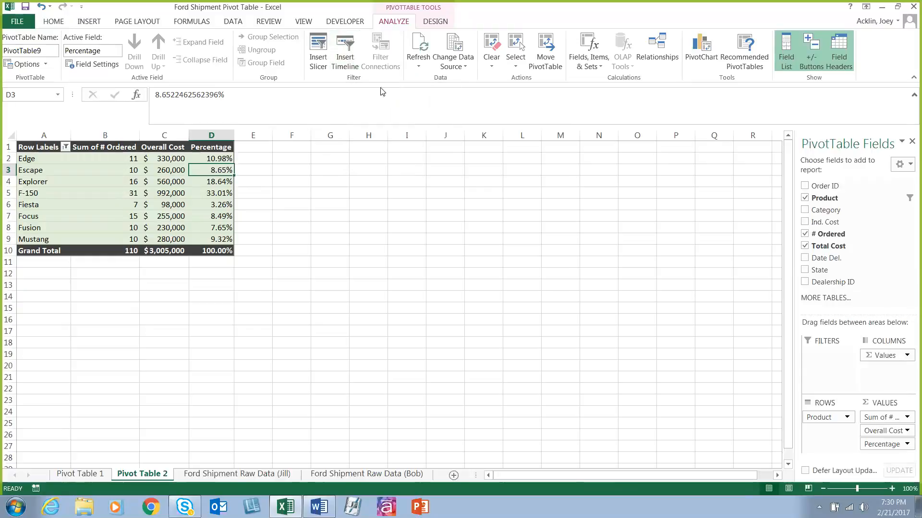
Step: Insert a slicer for the Category field and place it below the PivotTable, starting around row 12
click(319, 57)
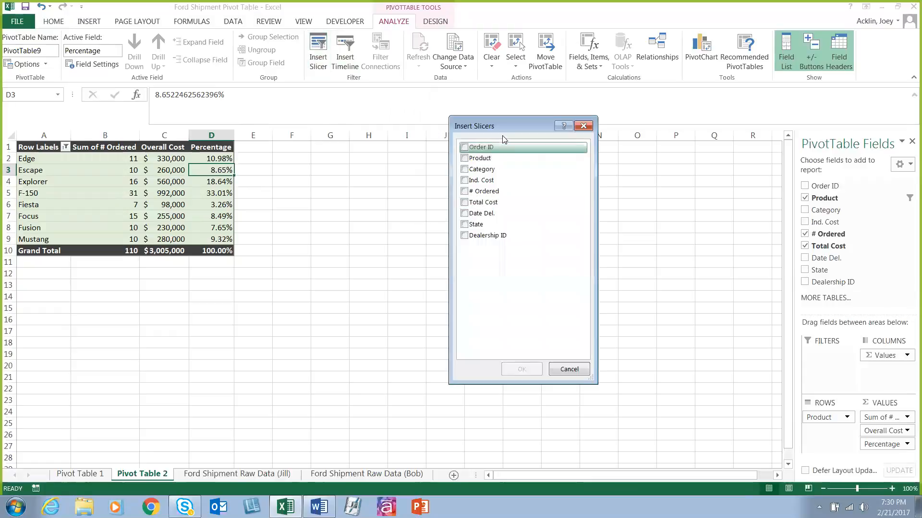
drag(497, 126, 309, 166)
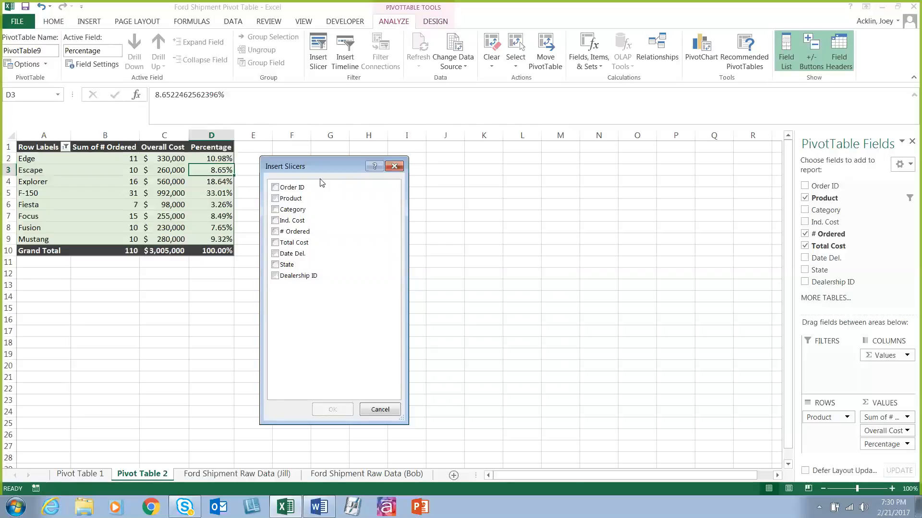
click(310, 208)
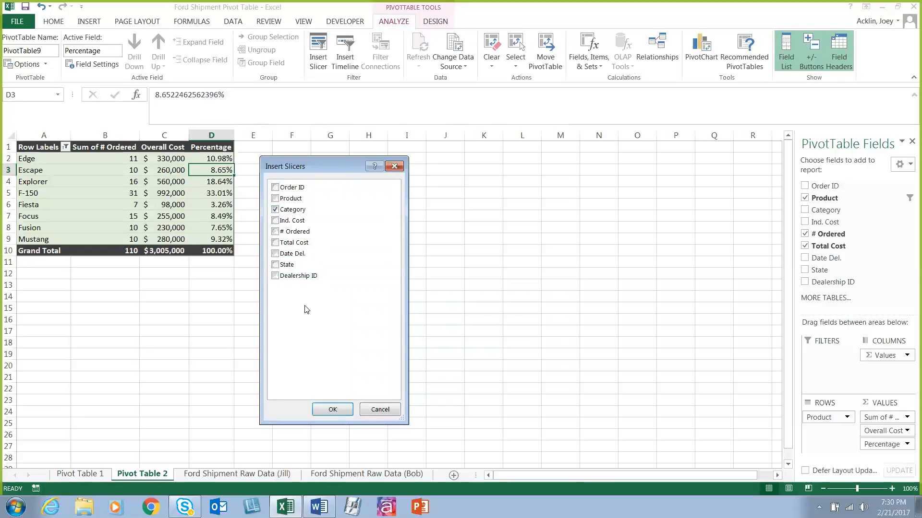
click(337, 412)
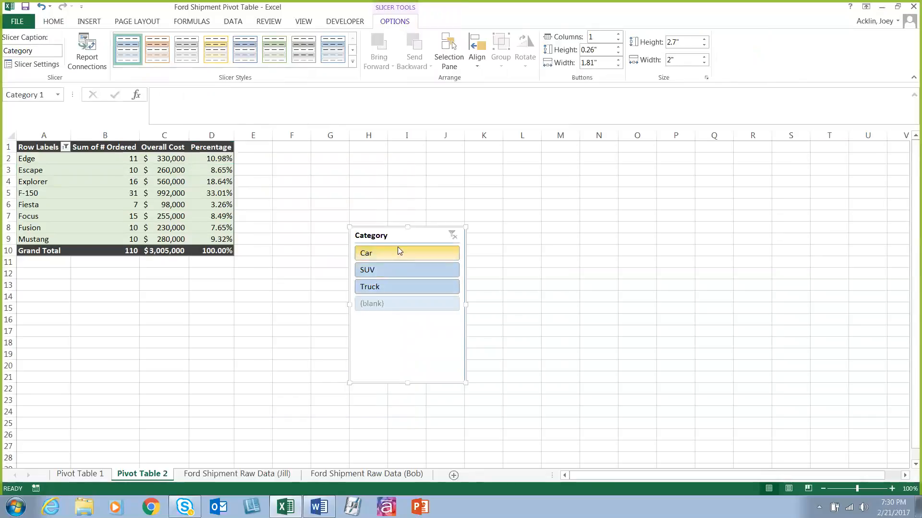
drag(397, 235, 80, 285)
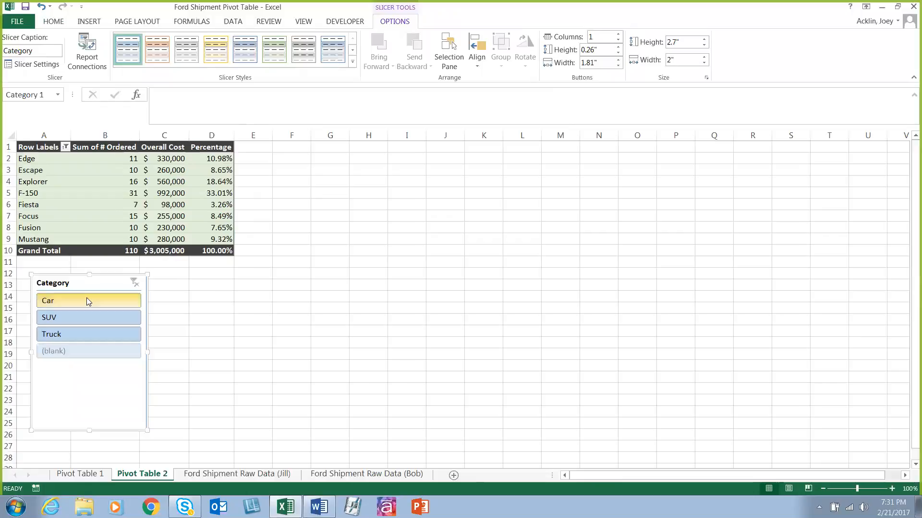
Step: Filter the PivotTable by Car, SUV and Truck one at a time with the Category slicer, and clear the filter
click(87, 301)
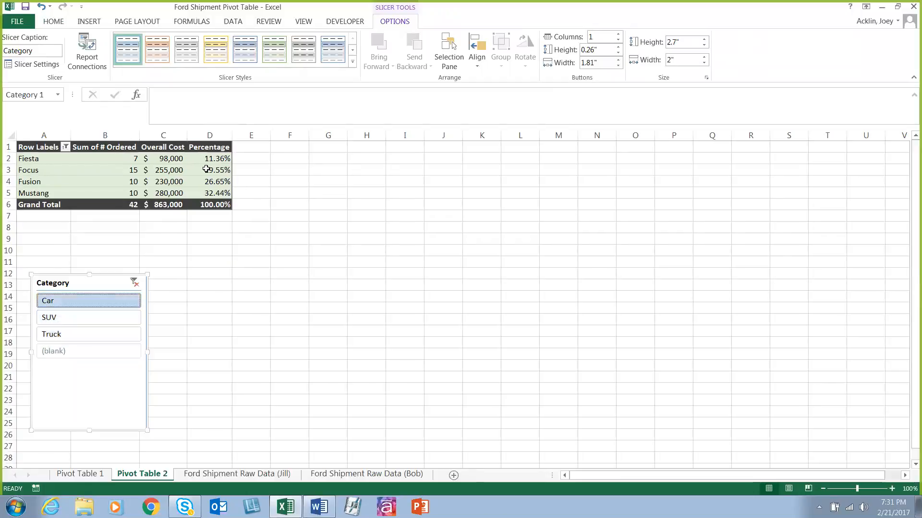
click(101, 318)
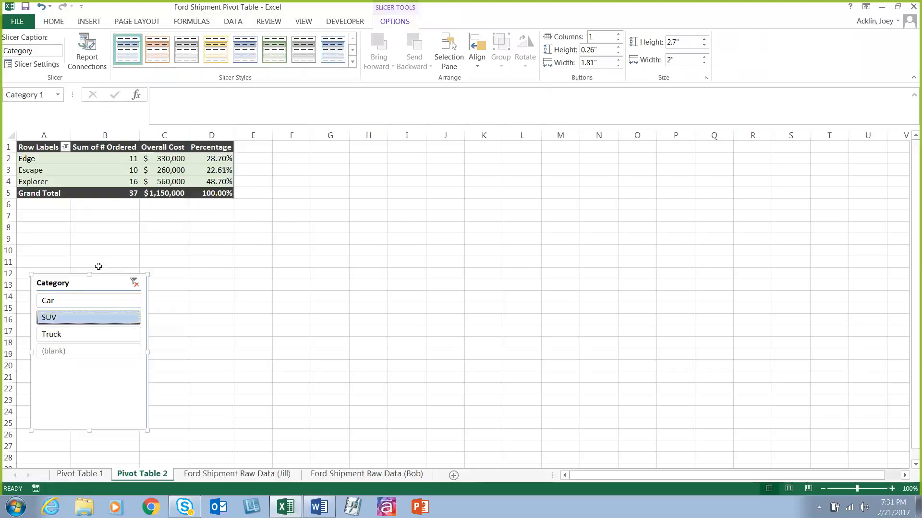
click(90, 339)
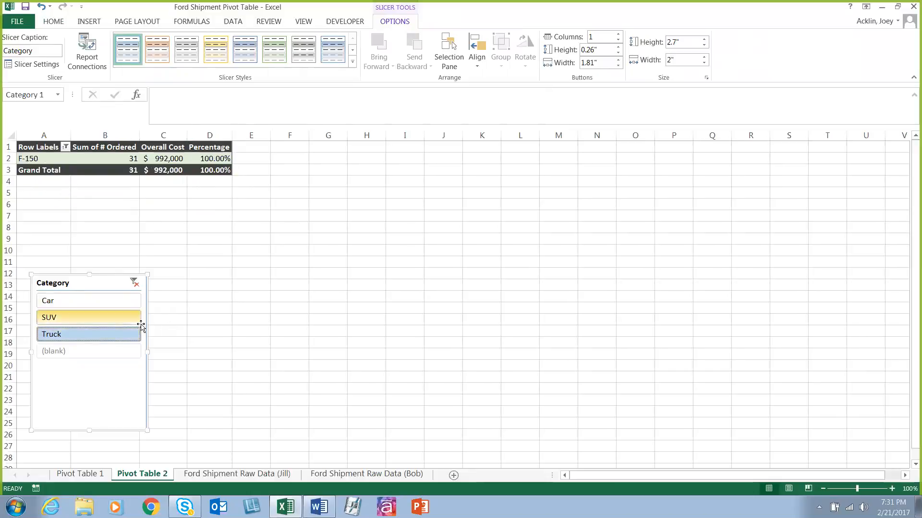
click(134, 284)
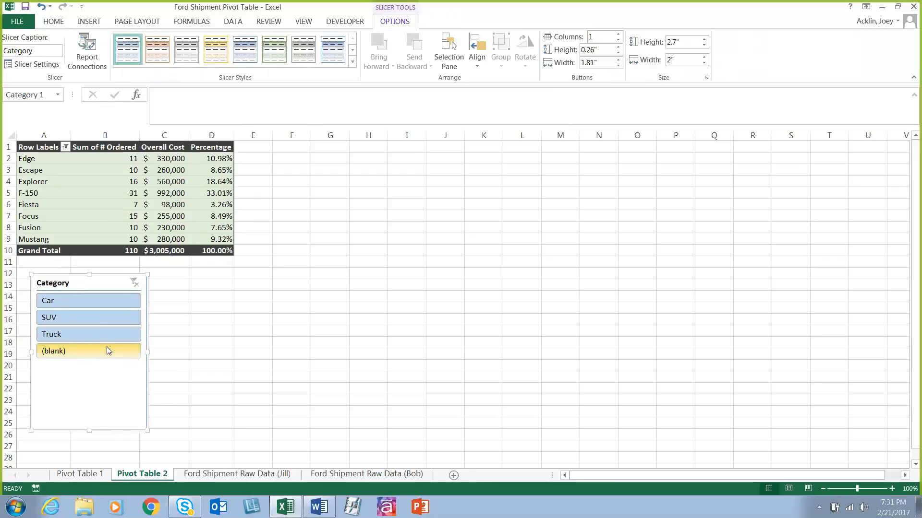
Step: Hide items with no data in the Category slicer and shorten the slicer to a height of about 1.79"
right_click(108, 284)
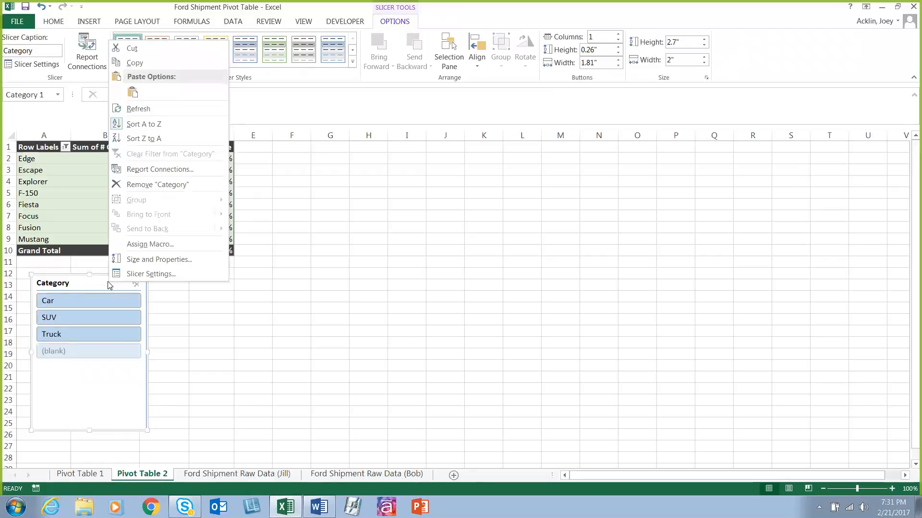
click(141, 277)
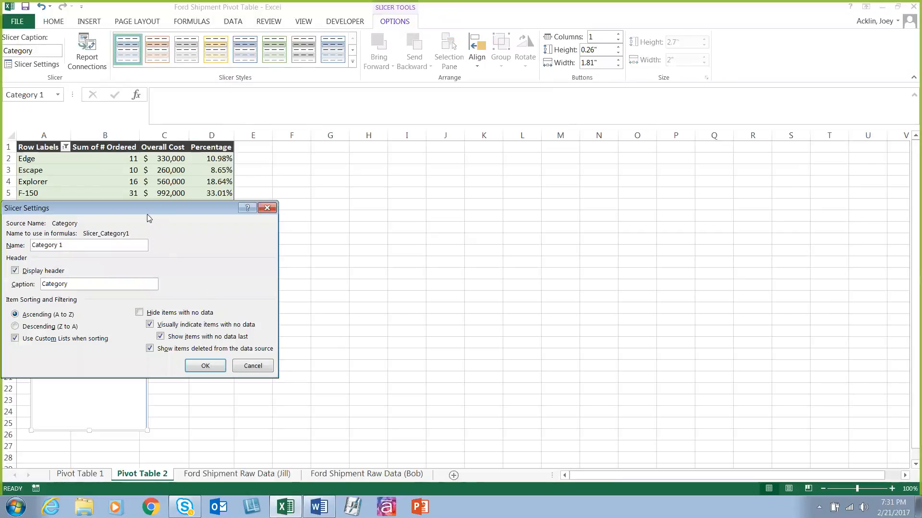
drag(146, 211, 410, 188)
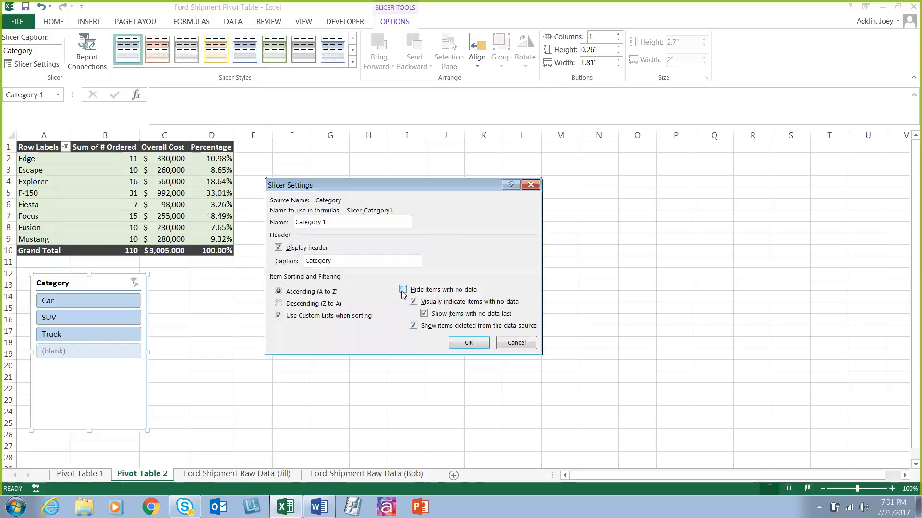
click(402, 290)
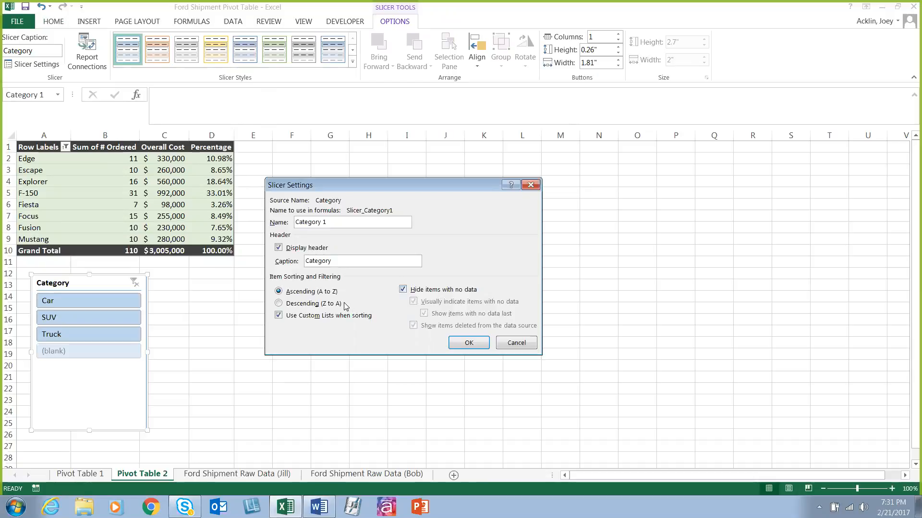
drag(360, 223, 291, 213)
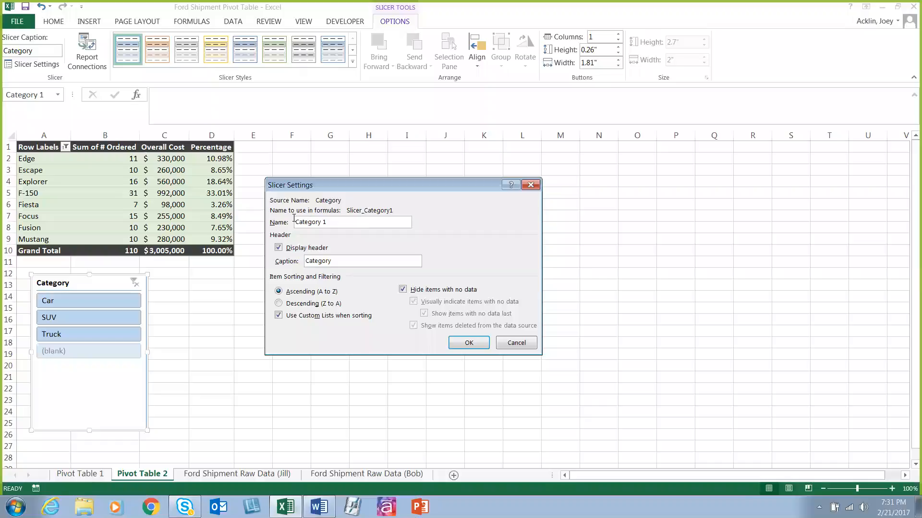
click(466, 343)
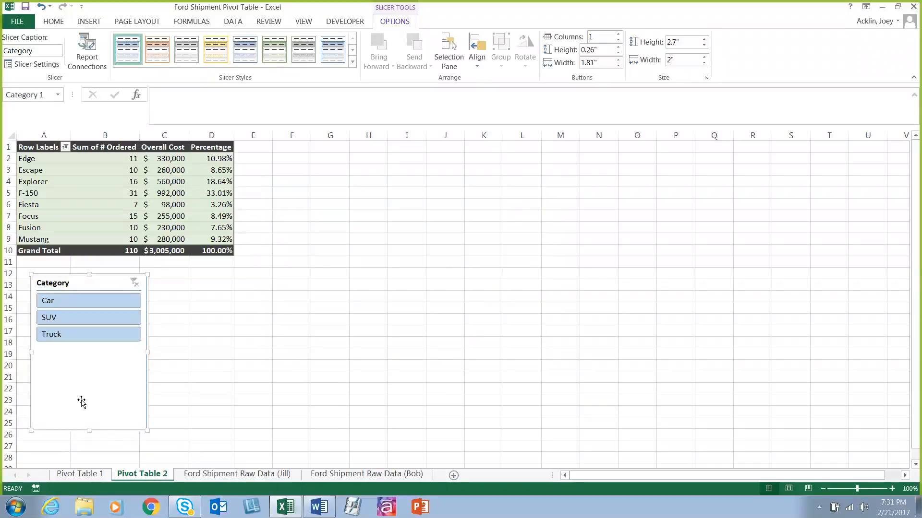
drag(89, 431, 82, 379)
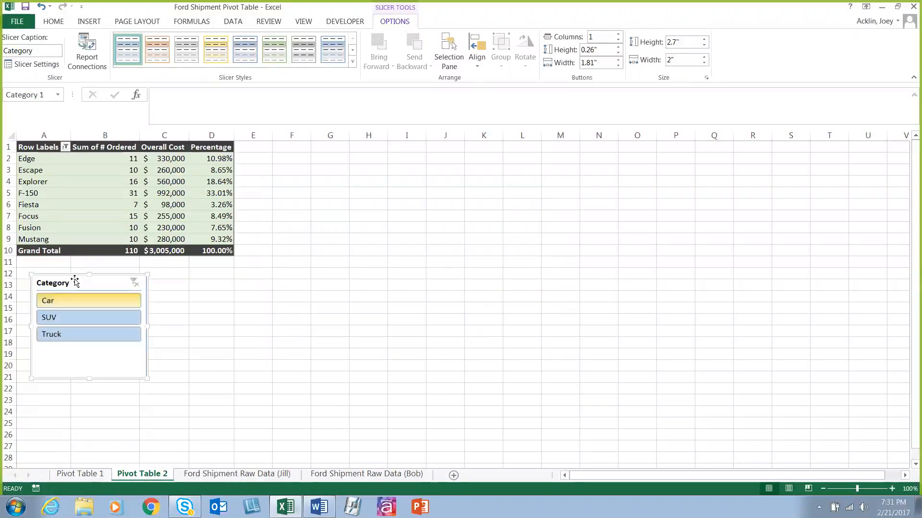
Step: Change the Category slicer's name to Vehicle Categories in its settings, keeping the caption
right_click(74, 283)
click(129, 271)
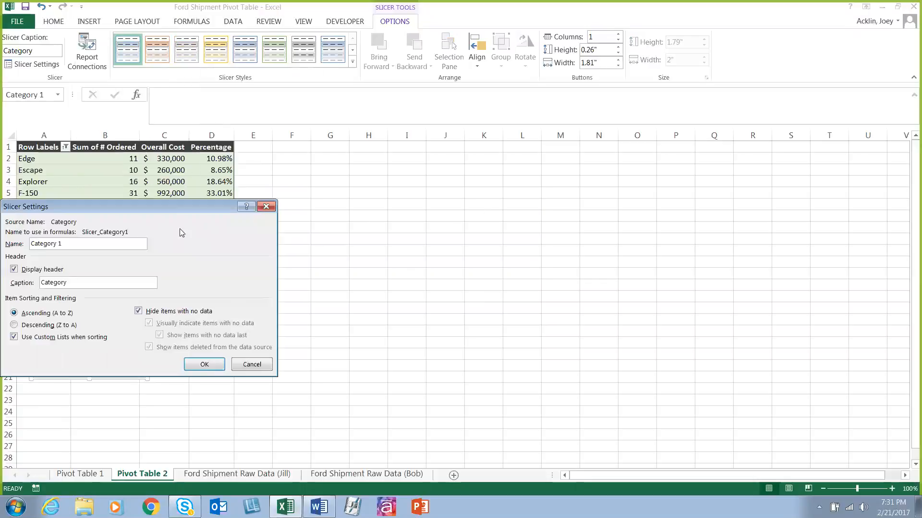
drag(174, 208, 559, 202)
drag(472, 237, 391, 222)
key(BackSpace)
text(Ca)
key(BackSpace)
key(BackSpace)
text(Vehicle Categoir)
key(BackSpace)
key(BackSpace)
text(ries)
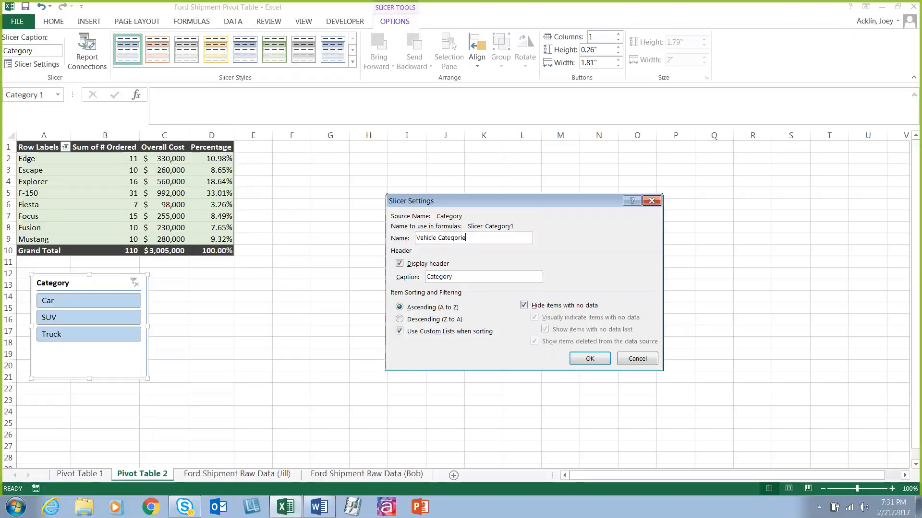
click(606, 362)
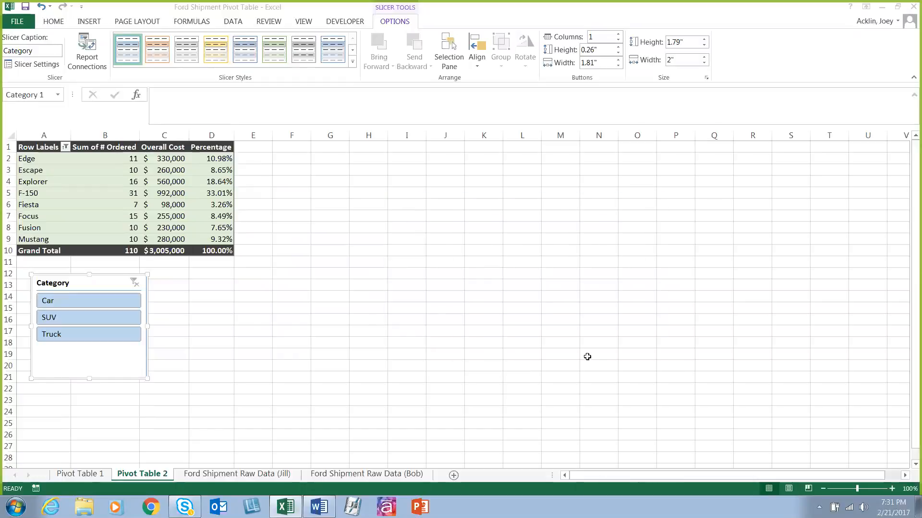
Step: Move the Category slicer slightly closer to the PivotTable, select the table range A1:D10, and reselect the slicer
mouse_move(73, 276)
mouse_down()
mouse_move(98, 269)
mouse_move(89, 271)
mouse_up()
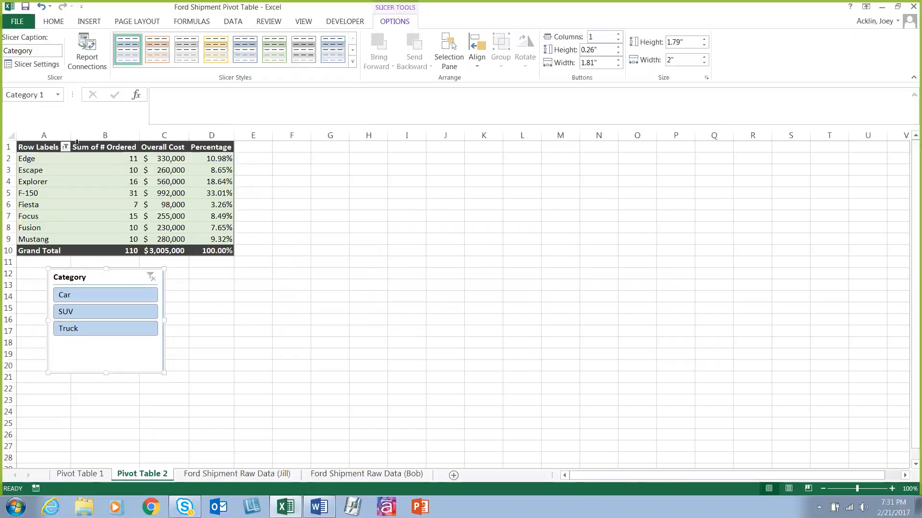
drag(38, 147, 226, 252)
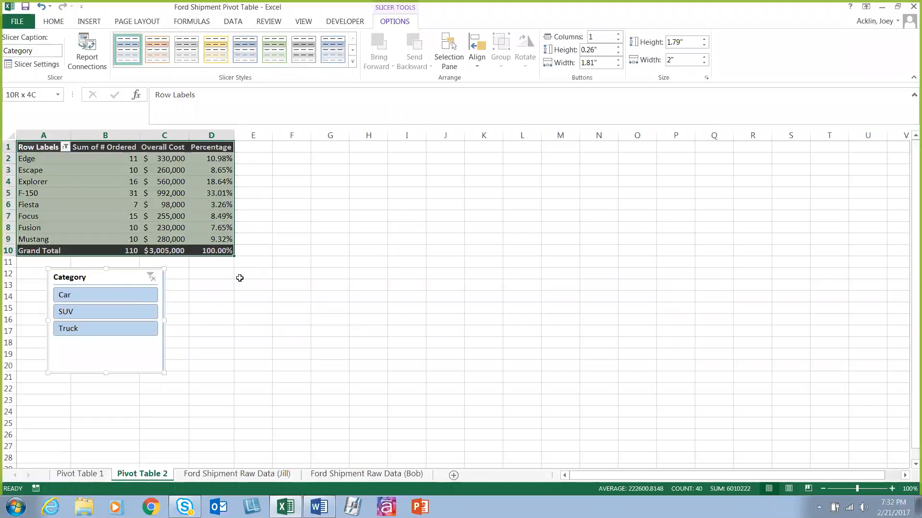
click(108, 274)
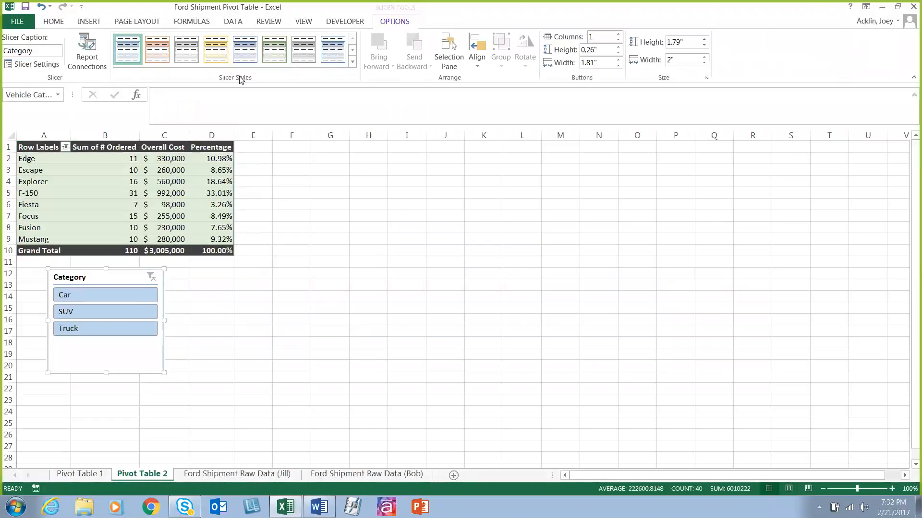
Step: Insert a timeline for the Date Del. field and position it beside the Category slicer below the PivotTable
click(147, 183)
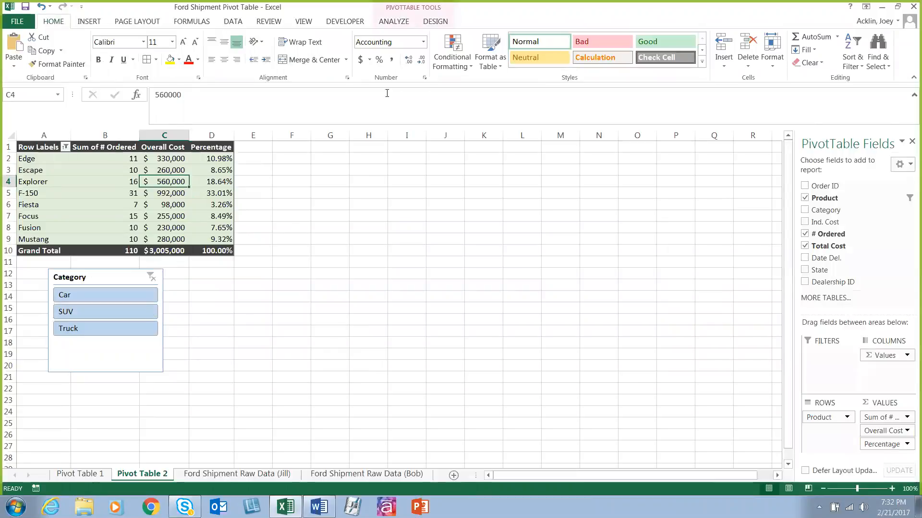
click(394, 21)
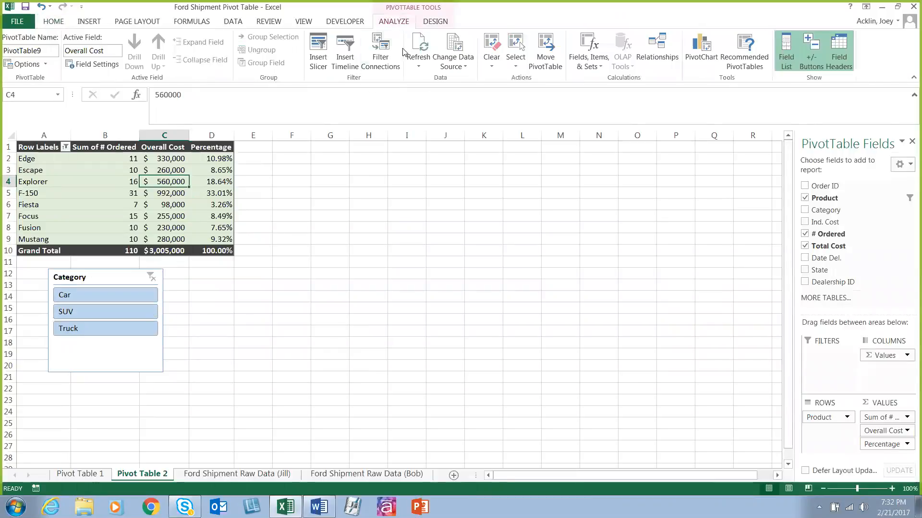
click(342, 61)
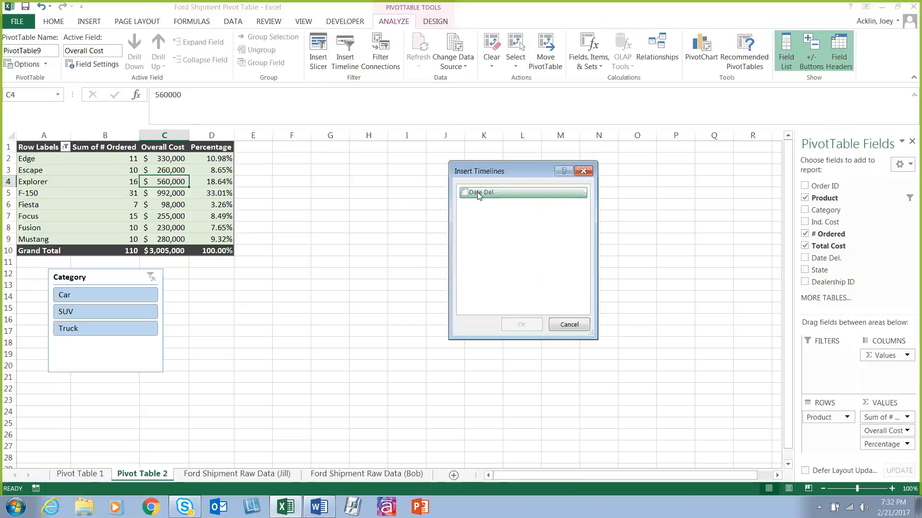
click(464, 192)
click(521, 324)
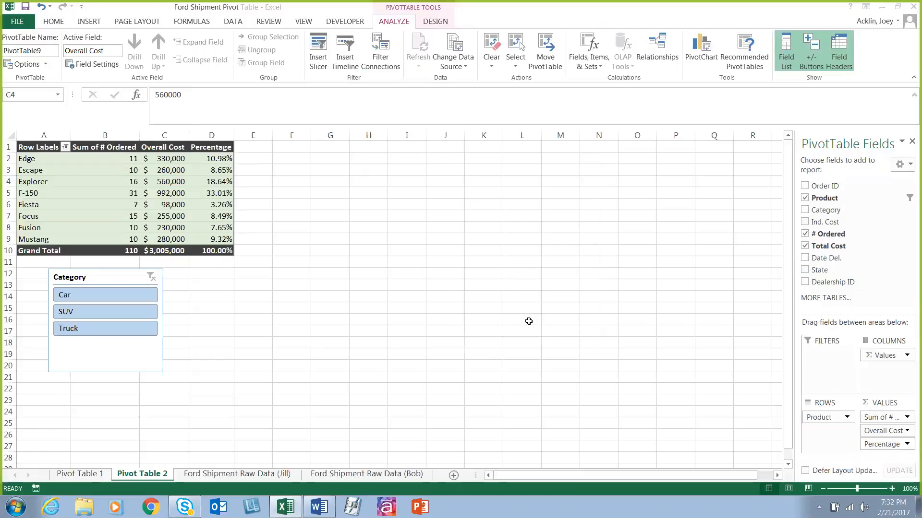
drag(396, 270, 350, 276)
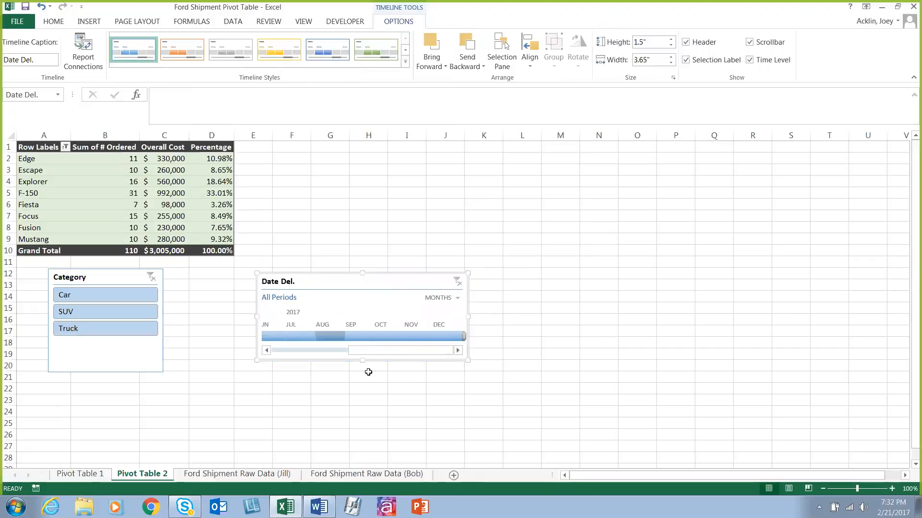
Step: Set the time level of the Date Del. timeline to days
click(457, 301)
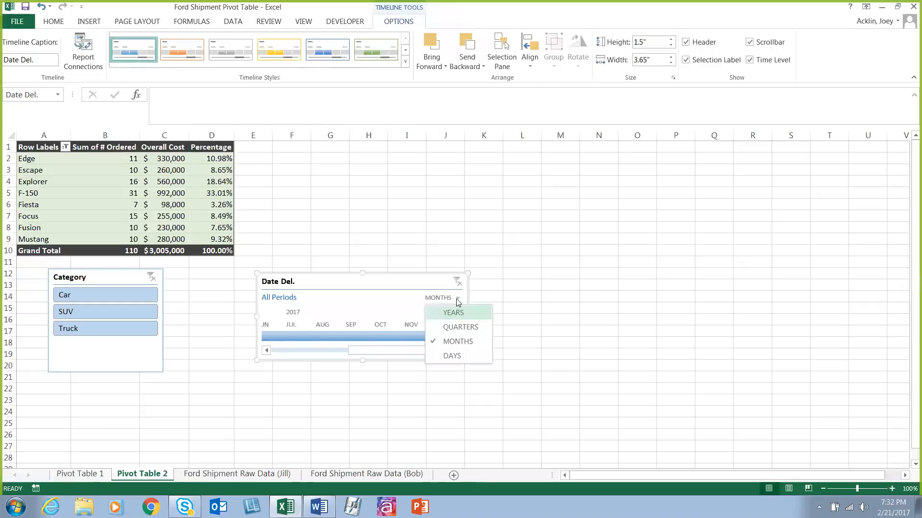
click(452, 355)
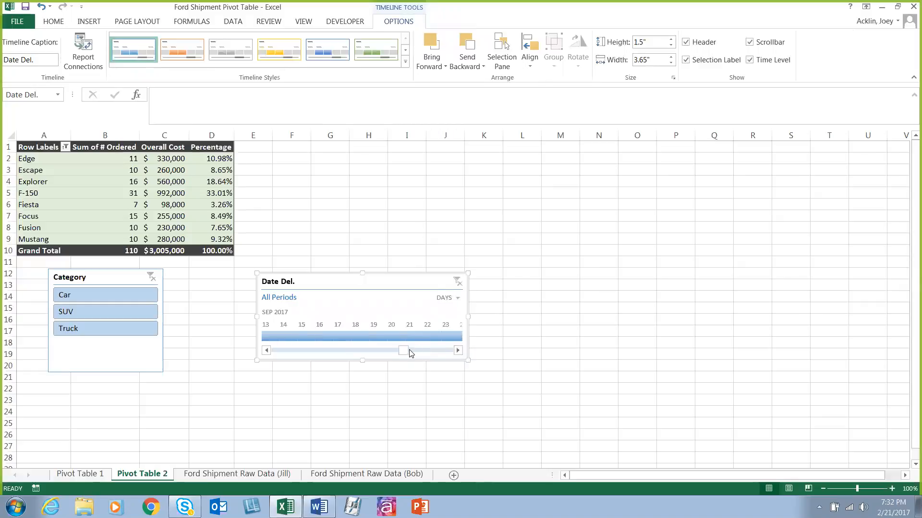
drag(407, 353, 360, 353)
Step: Examine the delivery dates in G2:G21 of the Ford Shipment Raw Data (Bob) sheet and return to Pivot Table 2
click(356, 475)
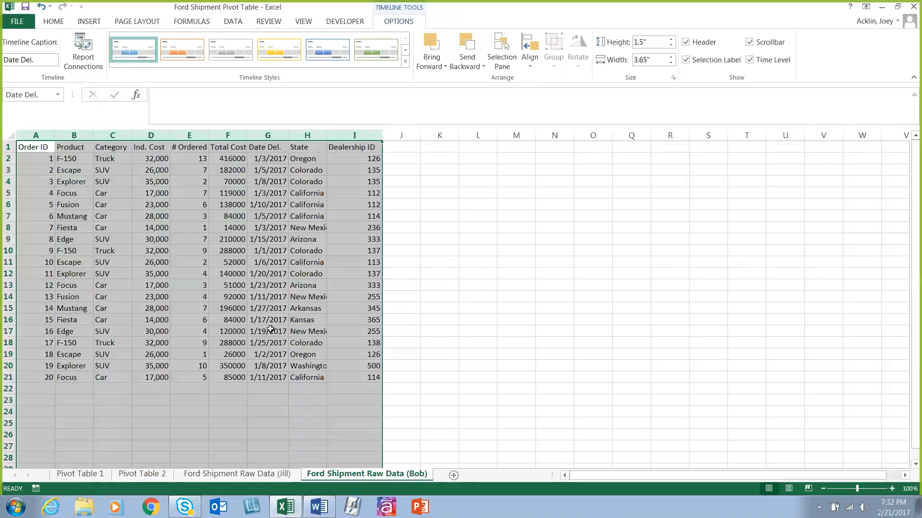
drag(268, 158, 268, 379)
key(ctrl+Page_Up)
key(ctrl+Page_Up)
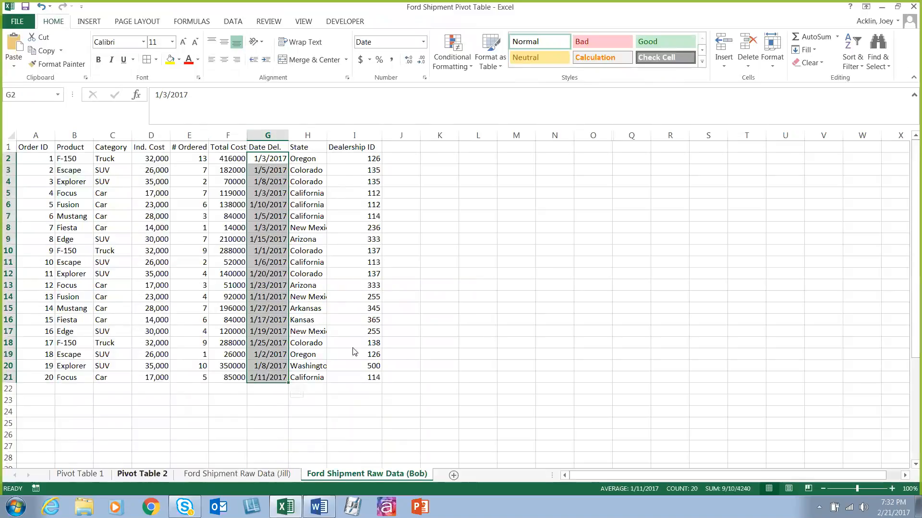
Step: Filter the PivotTable with the Date Del. timeline to Jan 4, 2017, and switch the selection to Jan 3, 2017
mouse_move(361, 351)
mouse_down()
mouse_move(290, 304)
mouse_move(275, 317)
mouse_up()
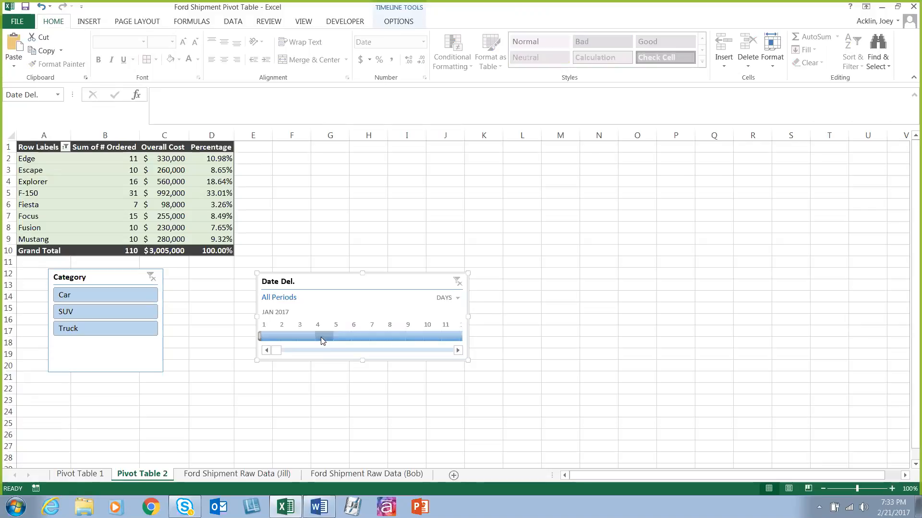
click(321, 337)
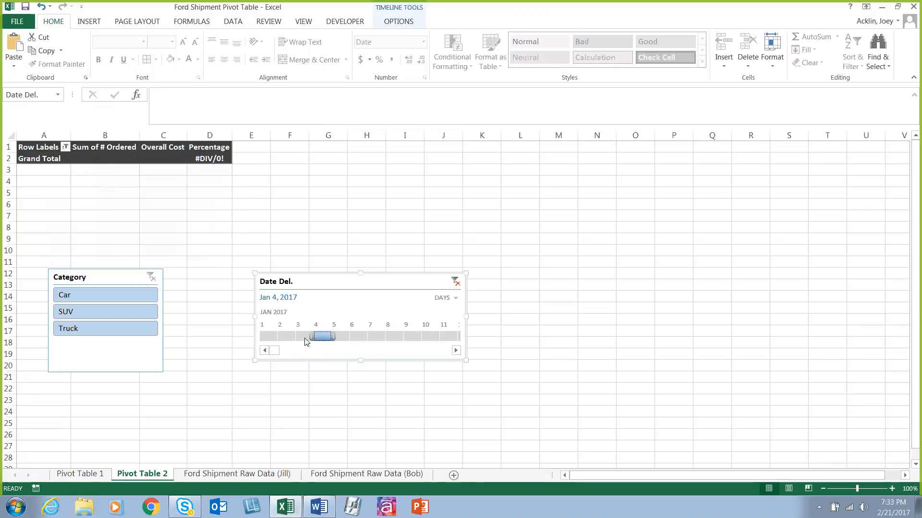
click(302, 337)
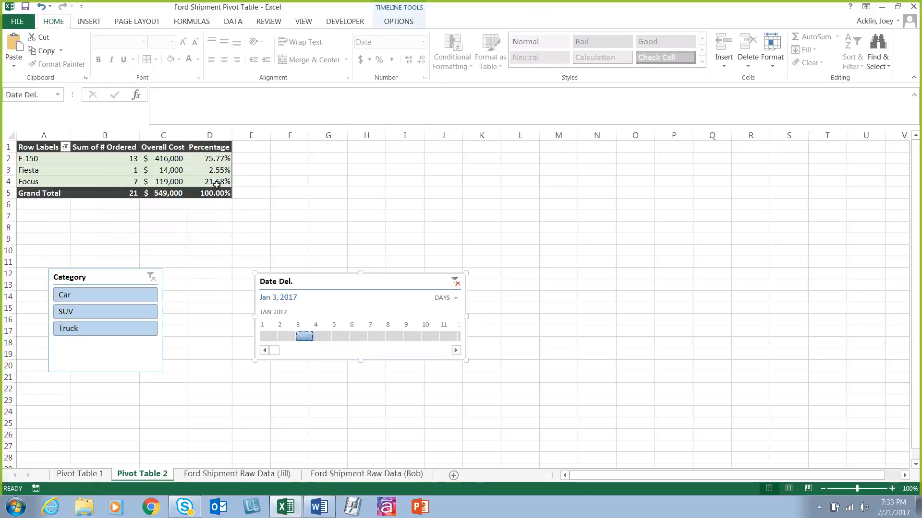
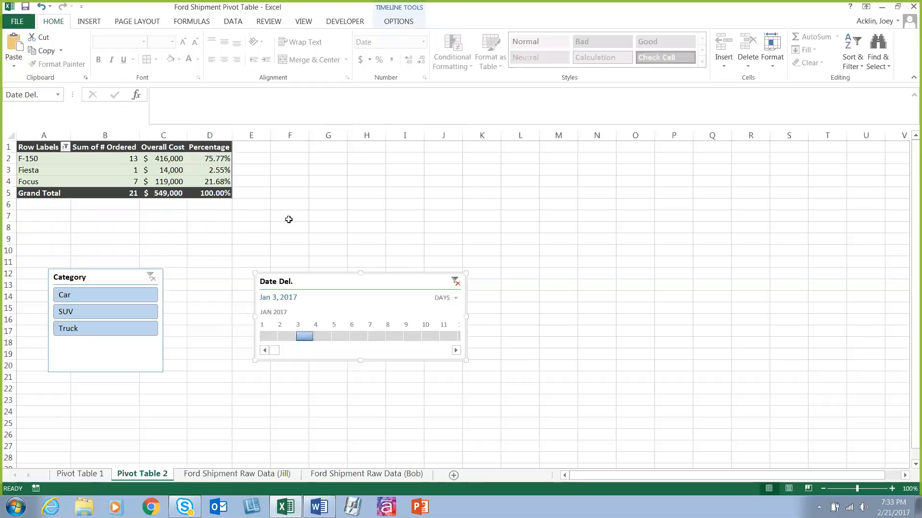
Step: Clear the date filter from the Date Del. timeline
click(455, 281)
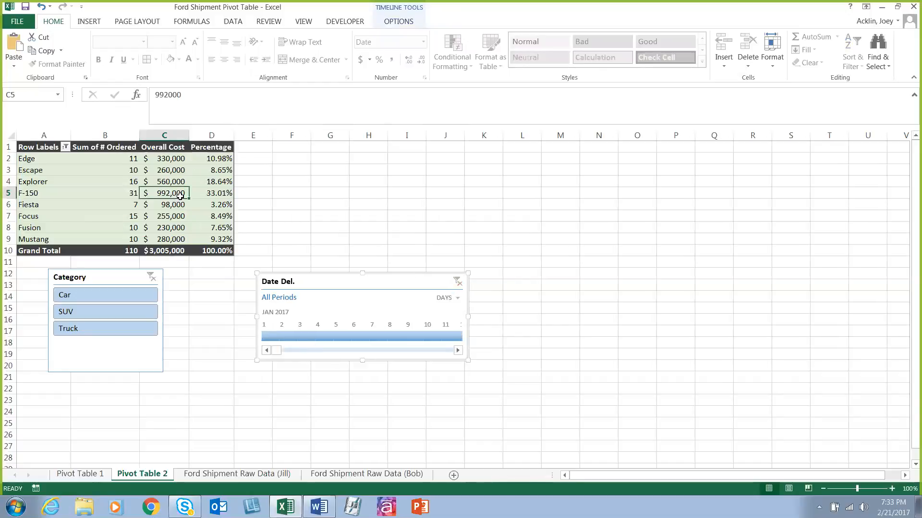
click(394, 20)
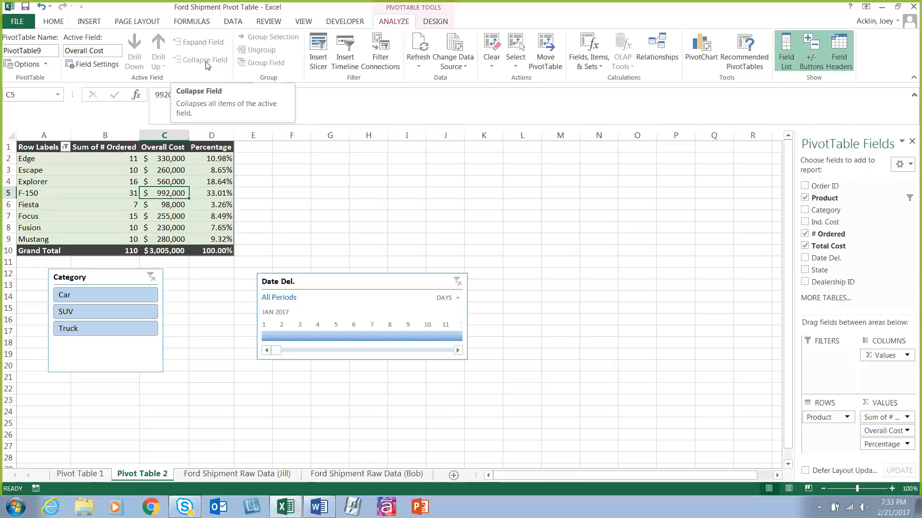
Step: Group the Edge, Escape and Explorer rows of the PivotTable
click(86, 170)
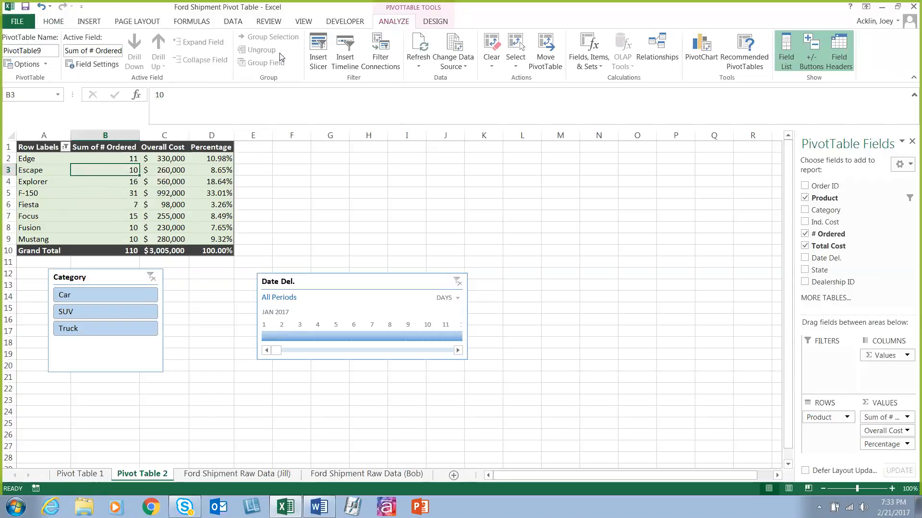
click(102, 189)
click(39, 155)
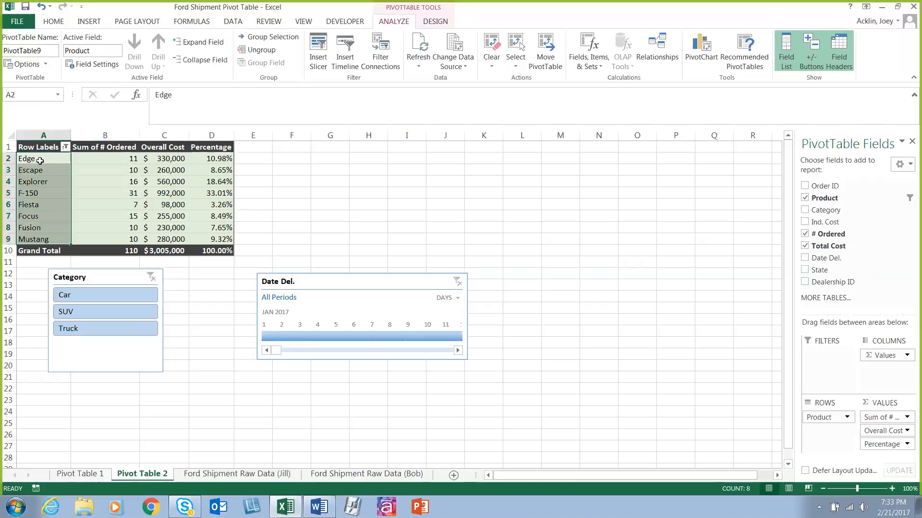
click(41, 159)
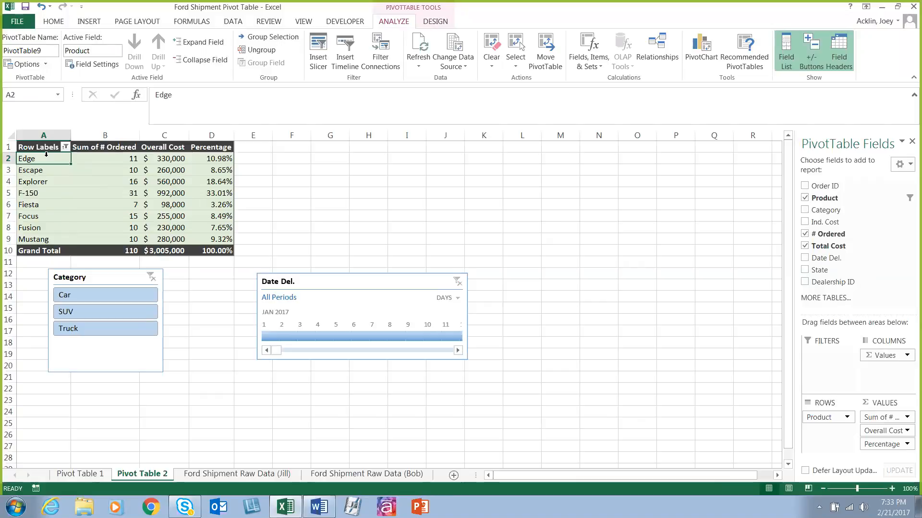
drag(43, 162, 45, 179)
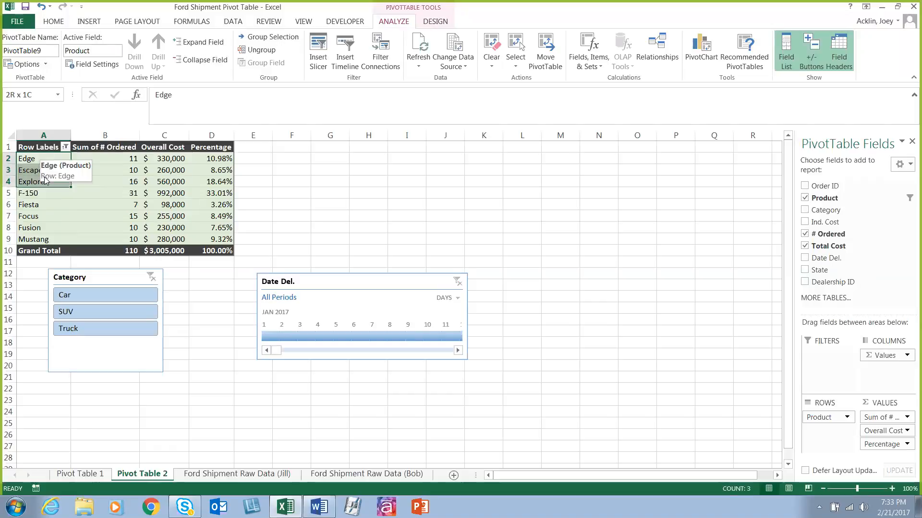
click(280, 39)
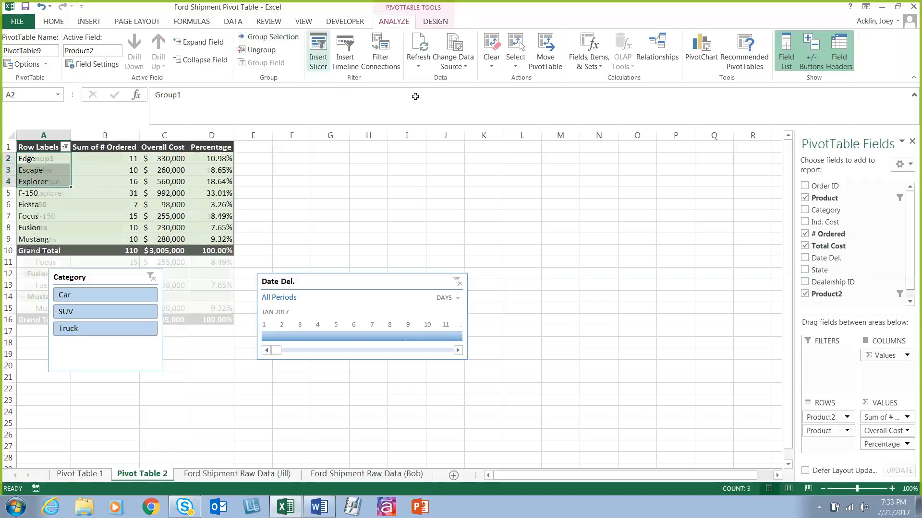
Step: Collapse and re-expand Group1, and move the Category slicer below the PivotTable to about row 20
double_click(52, 159)
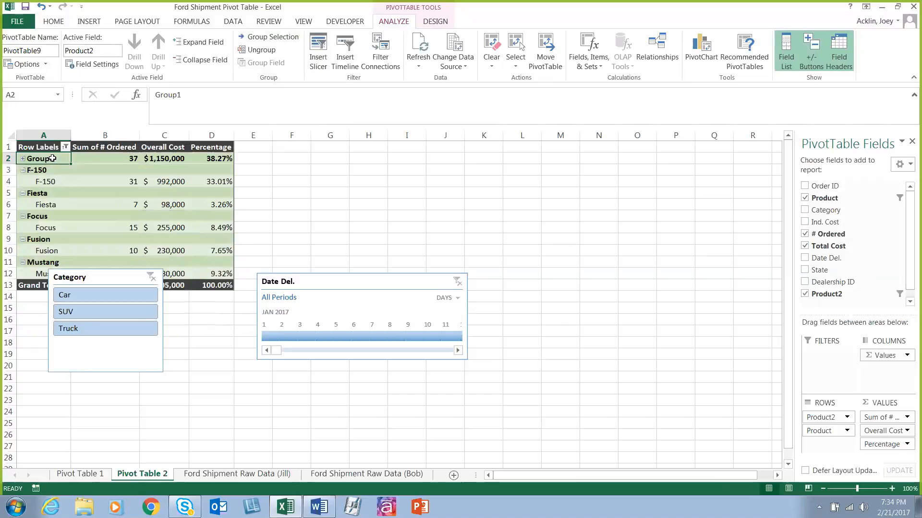
double_click(52, 159)
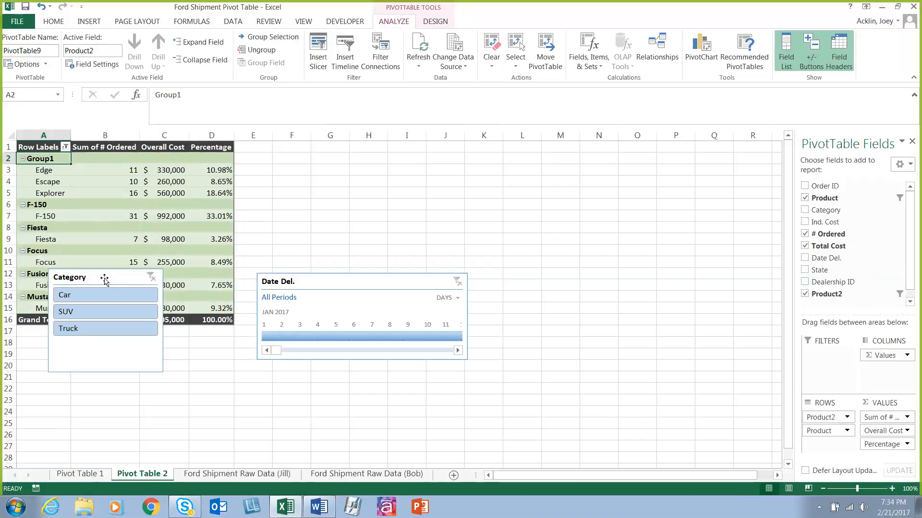
drag(104, 278, 119, 379)
Step: Turn on subtotals for the grouped Product2 row field
right_click(46, 158)
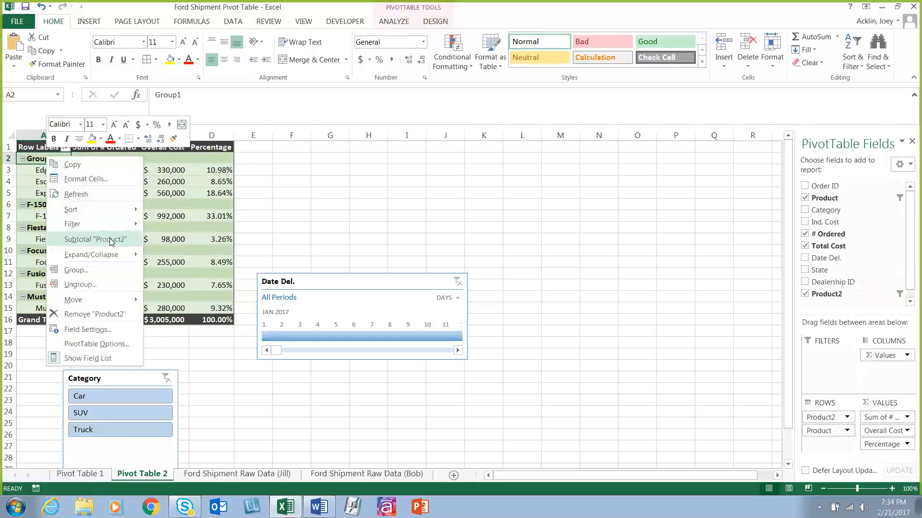
click(109, 239)
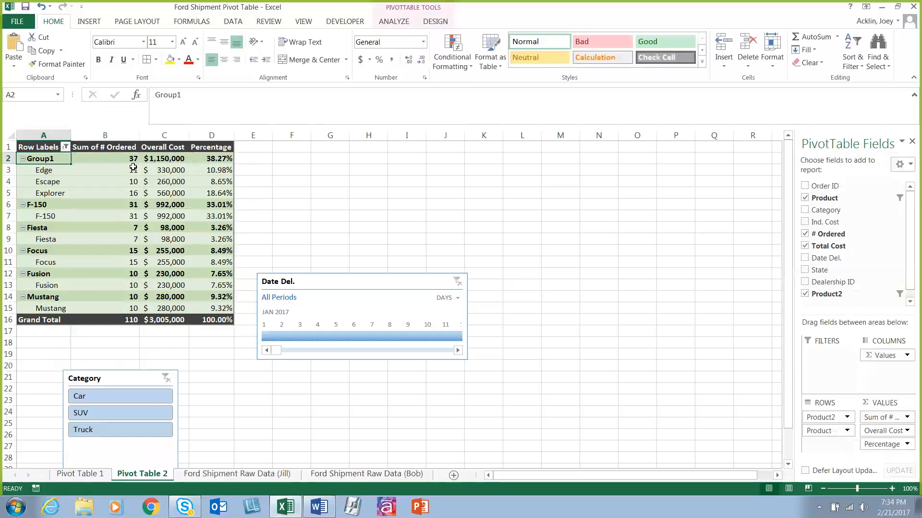
mouse_move(107, 156)
Step: Delete the Date Del. timeline from the sheet
drag(344, 282, 346, 308)
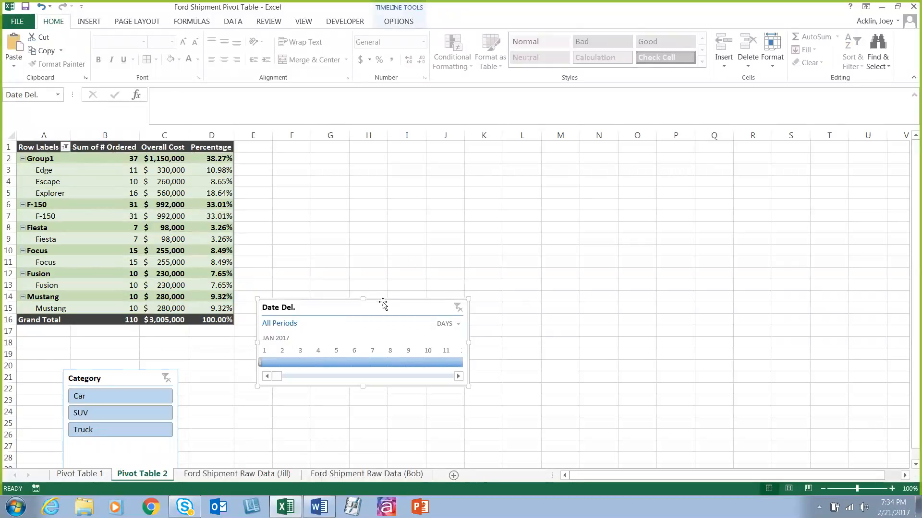
key(Delete)
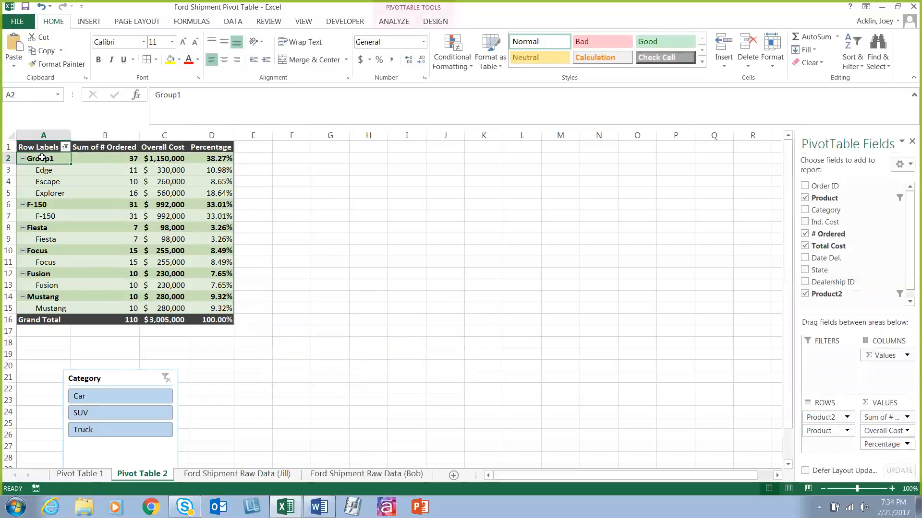
Step: Ungroup the Product2 row items so the PivotTable lists single products
click(56, 154)
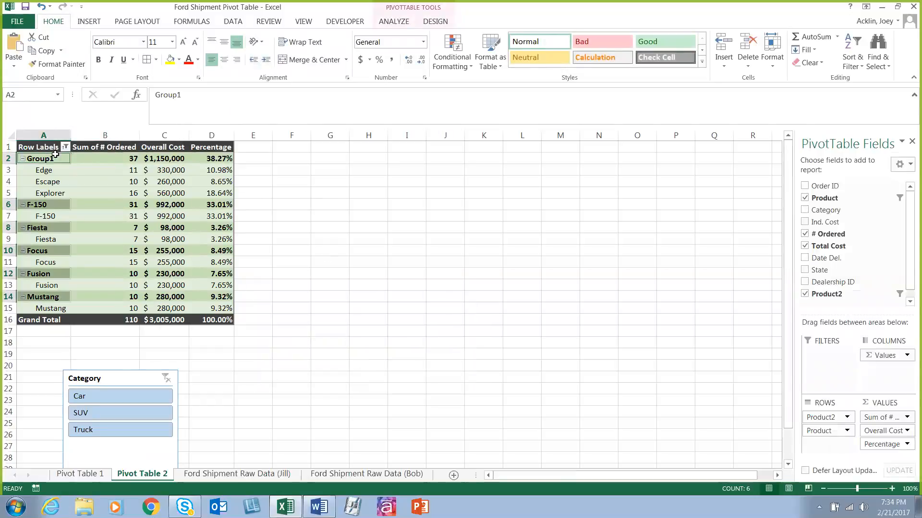
click(408, 21)
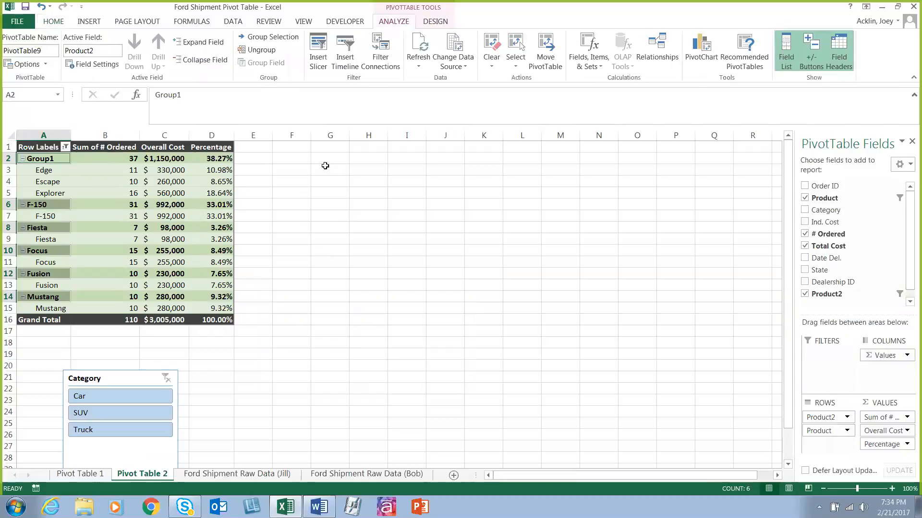
click(269, 50)
click(319, 284)
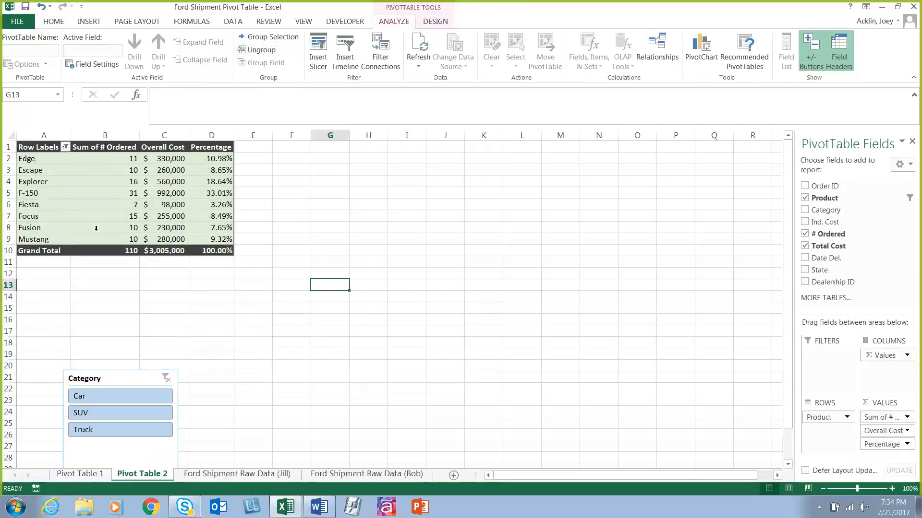
Step: Change the PivotTable's data source to columns A:I of the Ford Shipment Raw Data (Jill) sheet
click(36, 182)
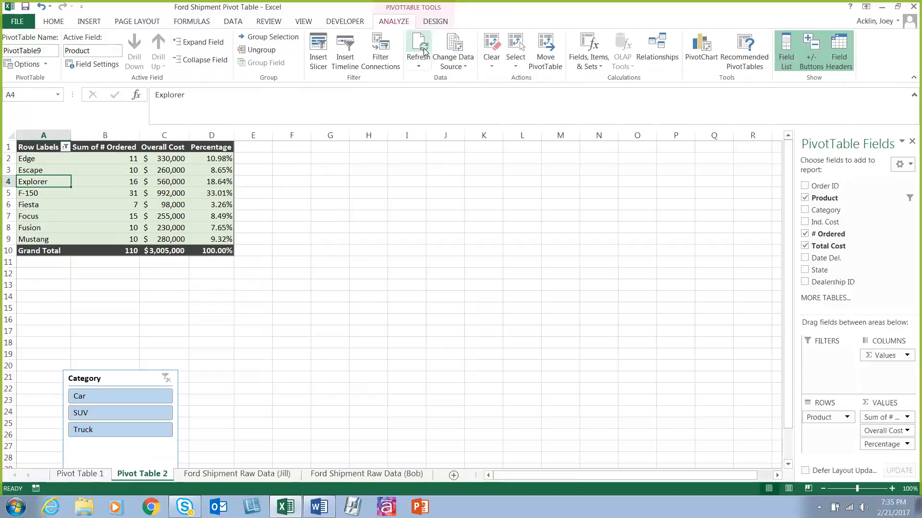
click(424, 70)
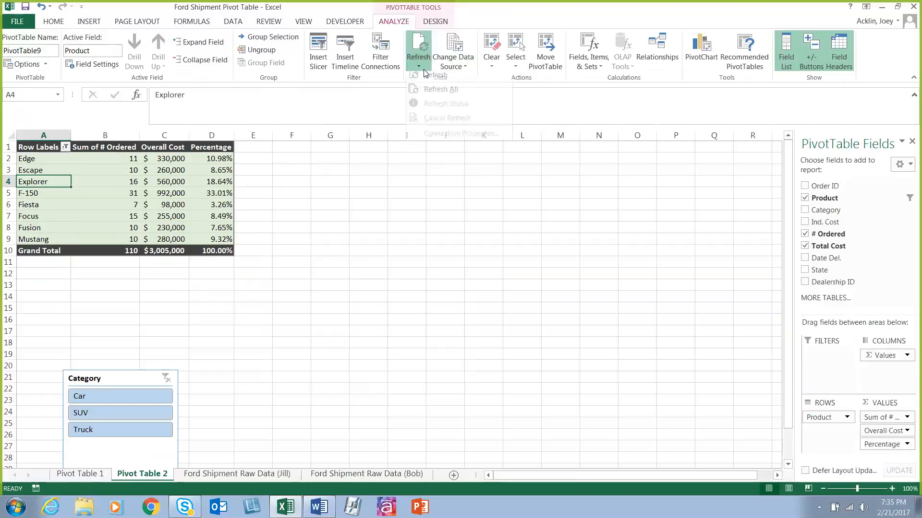
click(460, 66)
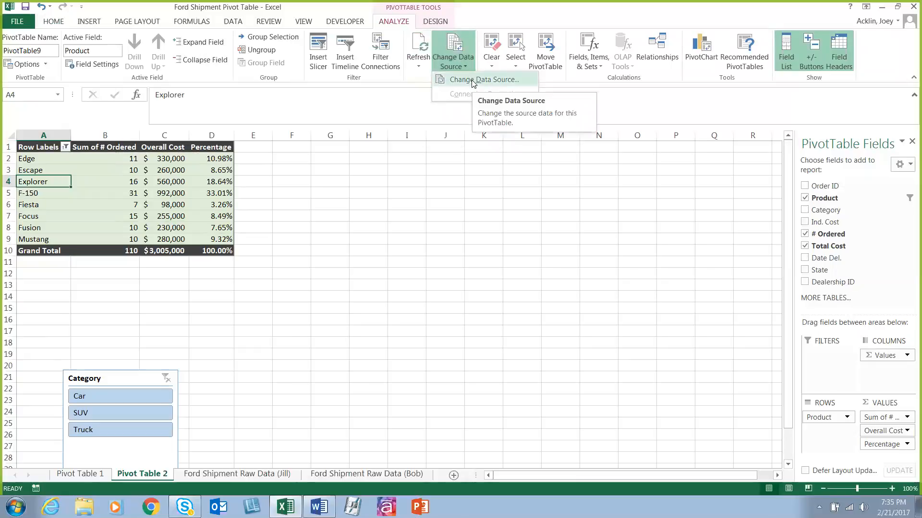
click(474, 81)
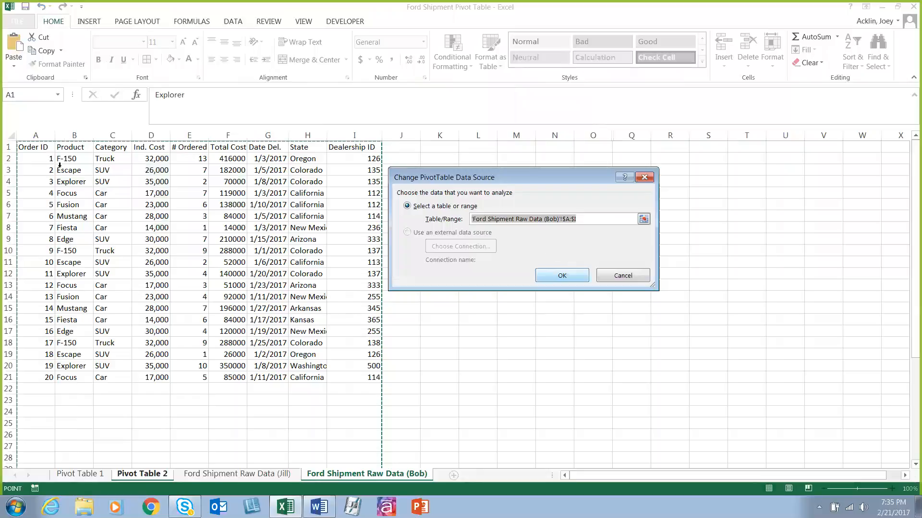
key(ctrl+Page_Up)
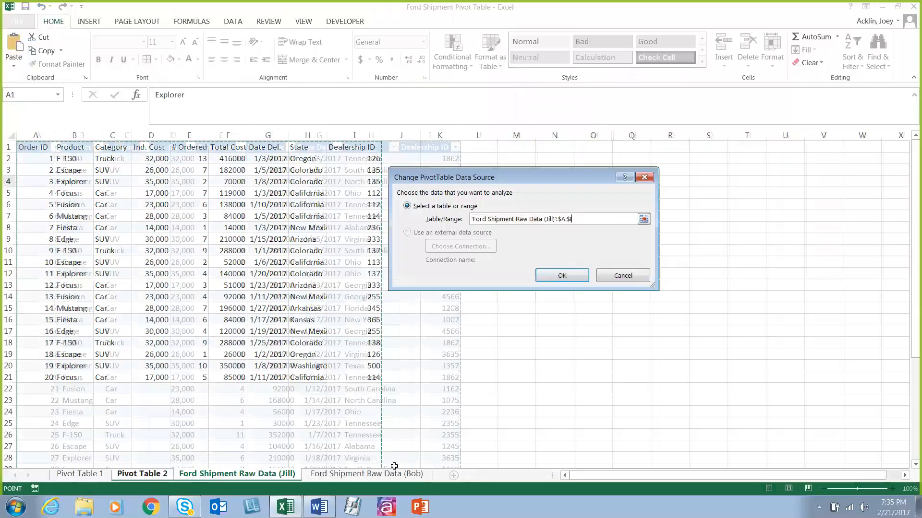
key(Return)
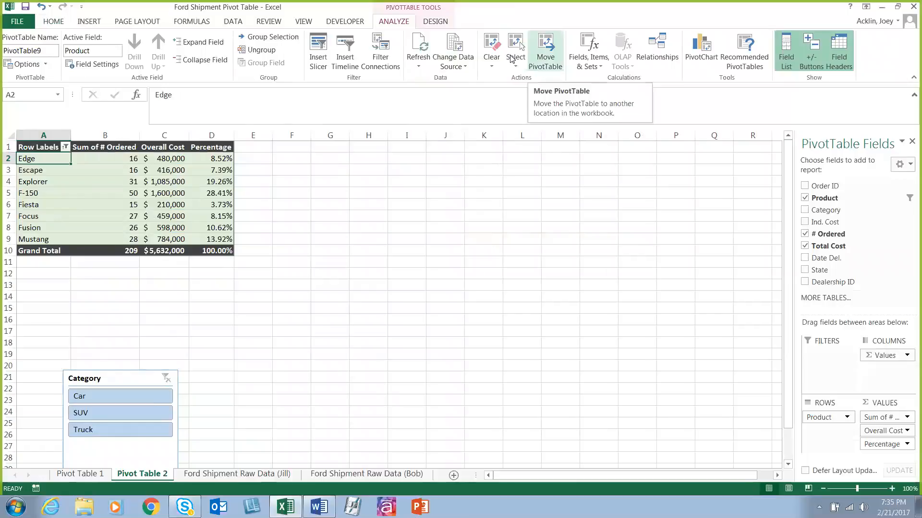
Step: Select the entire PivotTable, only its values, the product labels, and the Sum of # Ordered values in turn
click(514, 56)
click(537, 124)
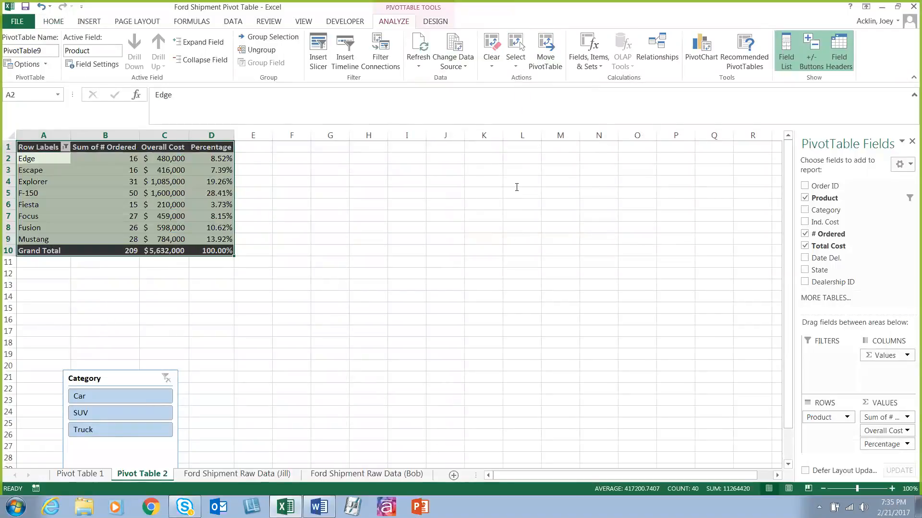
click(516, 64)
click(519, 94)
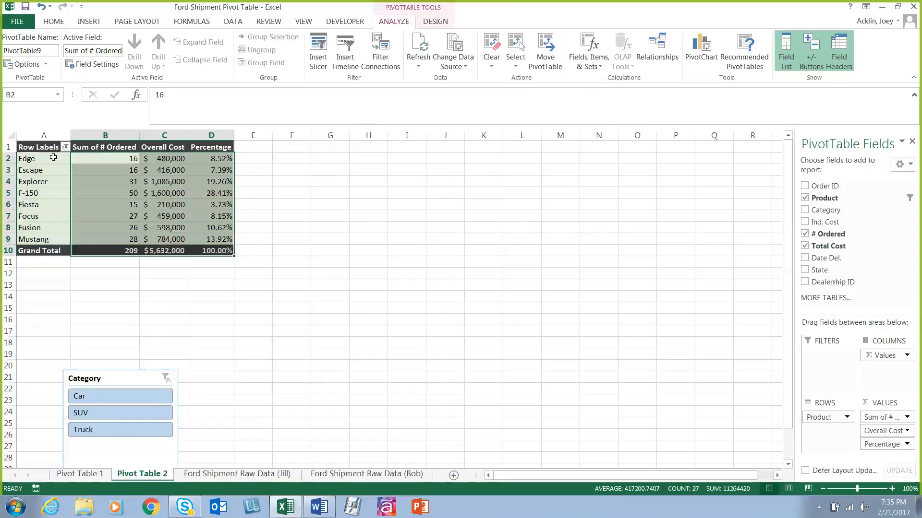
drag(54, 163, 49, 249)
click(97, 159)
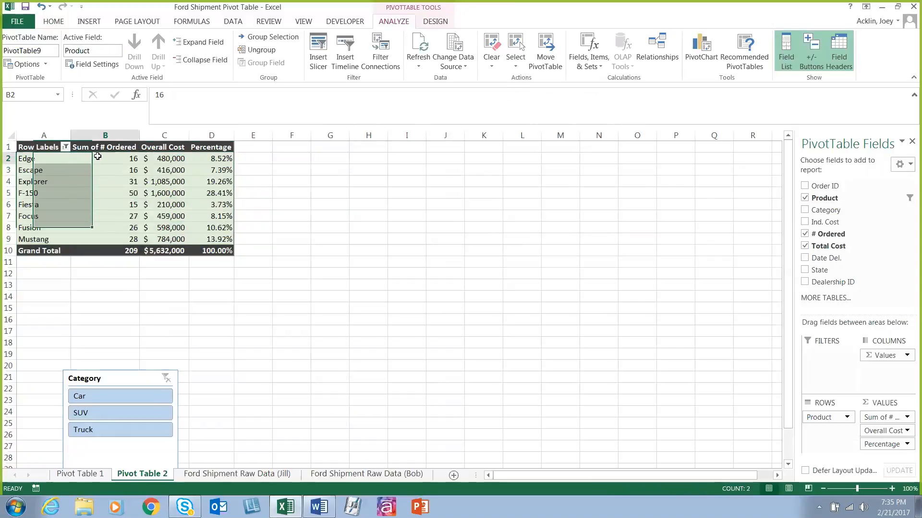
drag(103, 179, 110, 238)
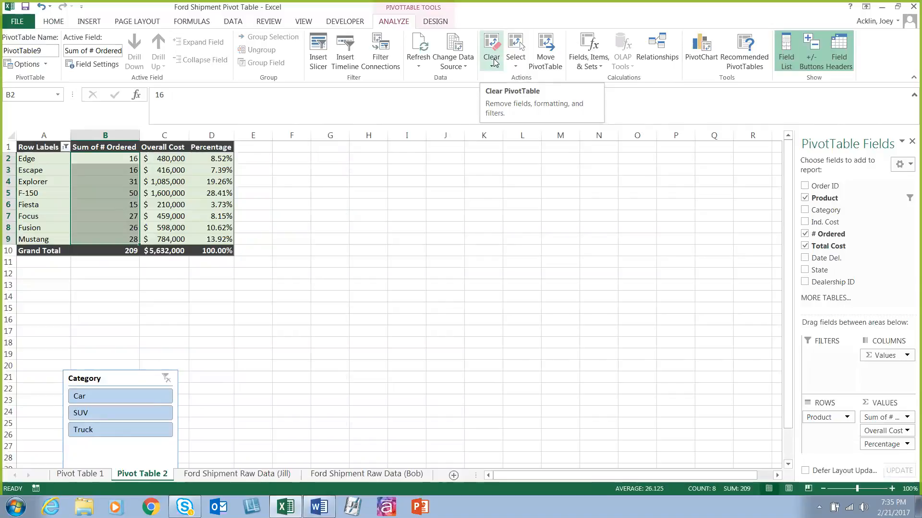
Step: Examine how the Percentage field is summarized and shown in its value field settings
click(593, 61)
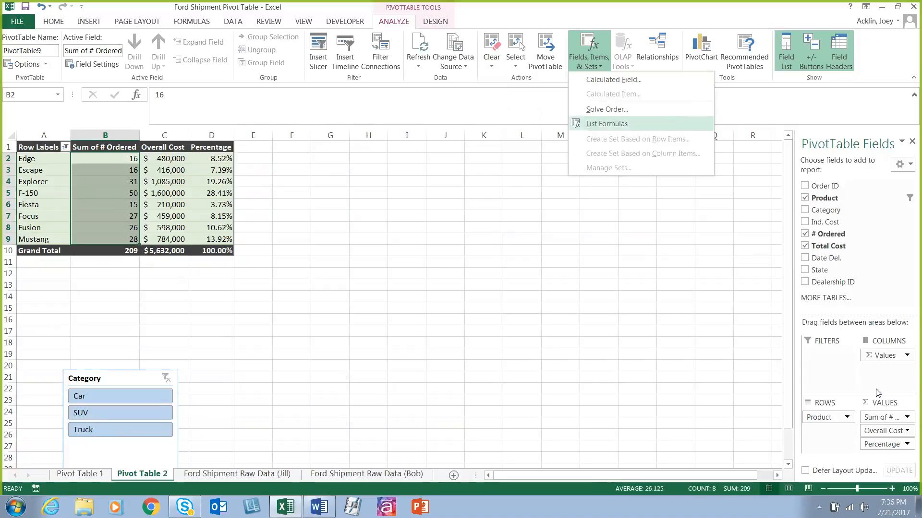
click(906, 446)
click(906, 445)
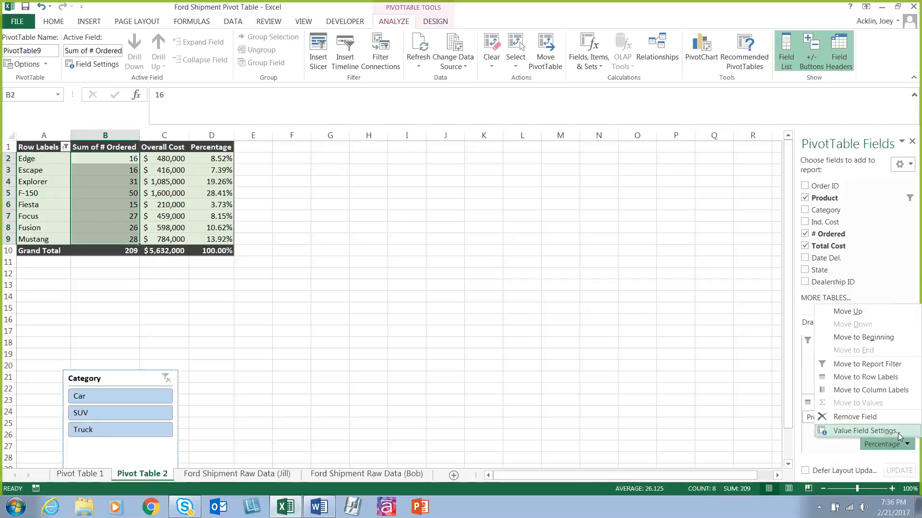
click(898, 432)
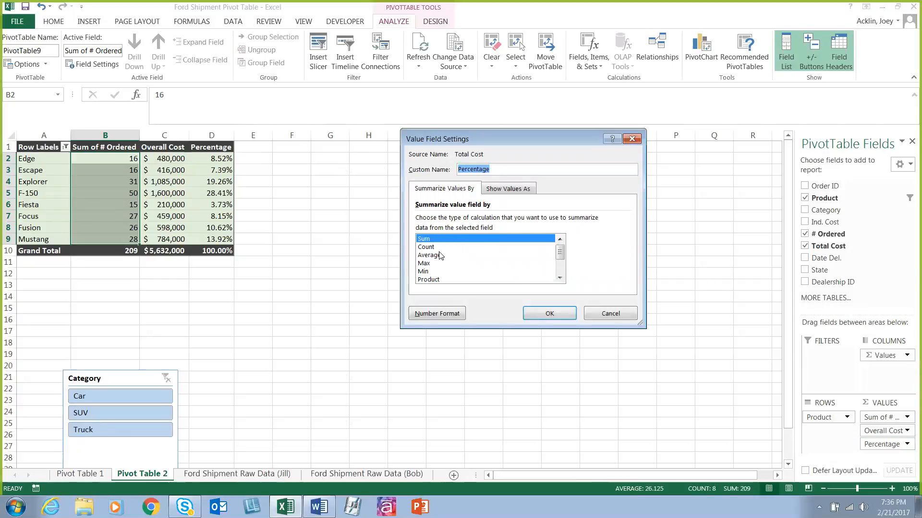
click(505, 193)
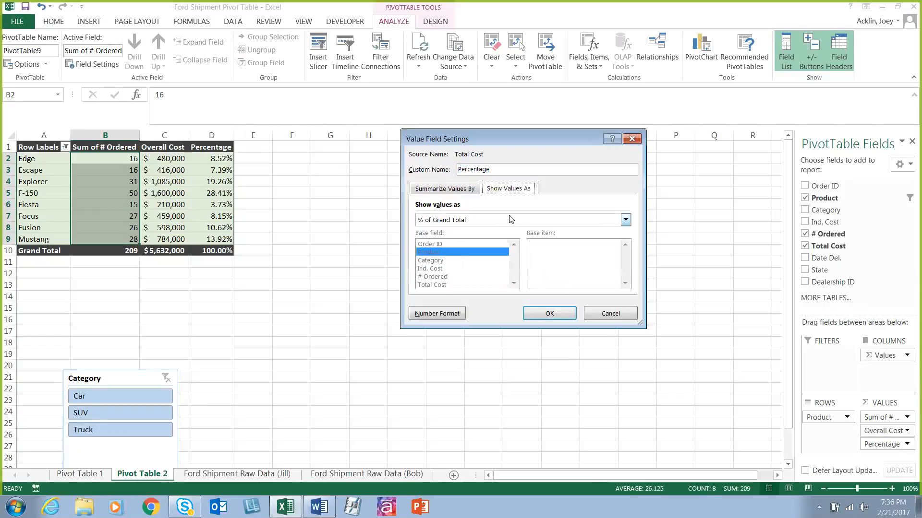
click(600, 313)
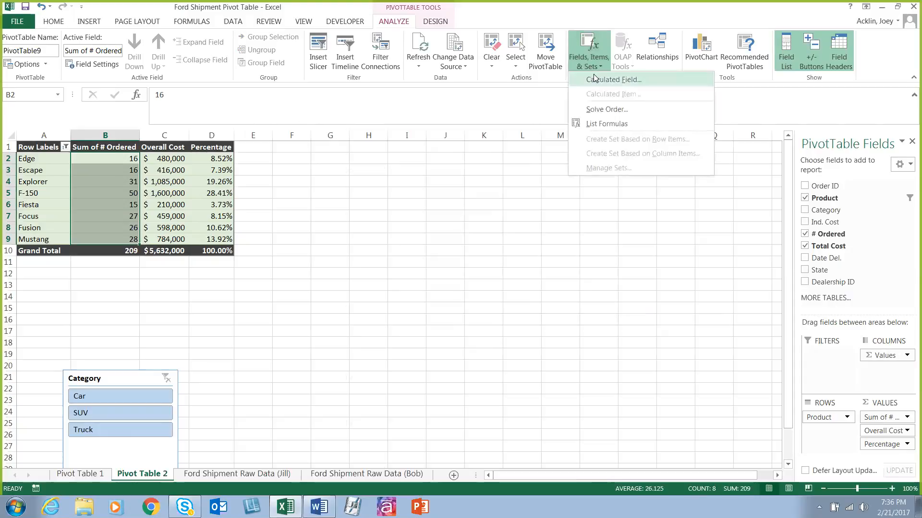
Step: Try to set up a calculated field named Decimal with the formula = 'Total Cost'/100
click(594, 79)
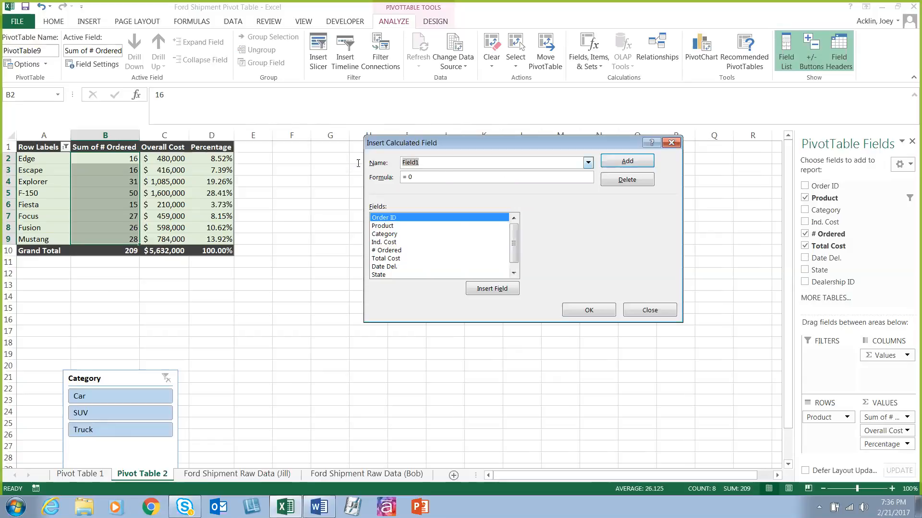
text(Decimal)
click(450, 177)
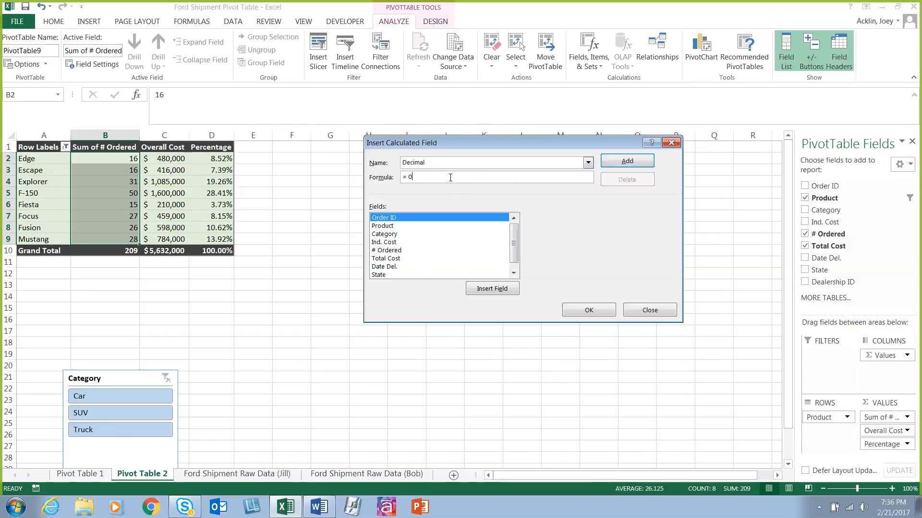
key(BackSpace)
click(397, 260)
click(492, 288)
text(/100)
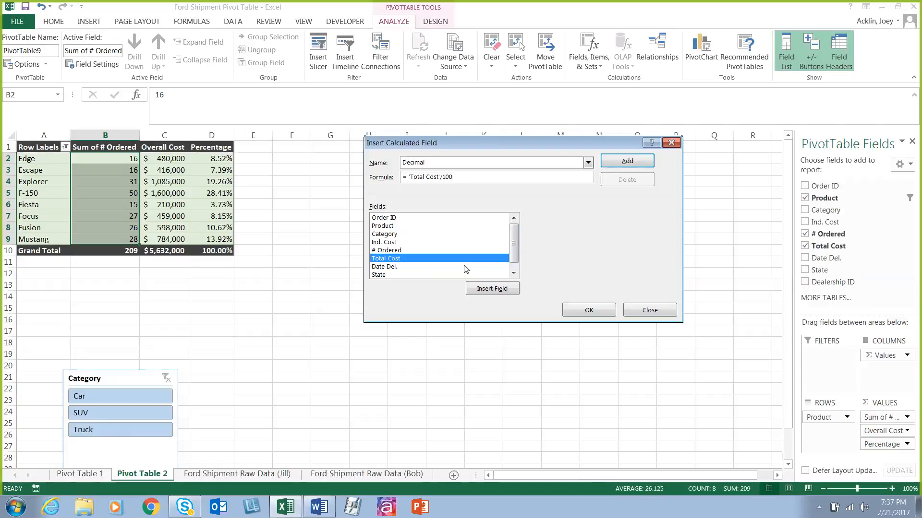
click(651, 308)
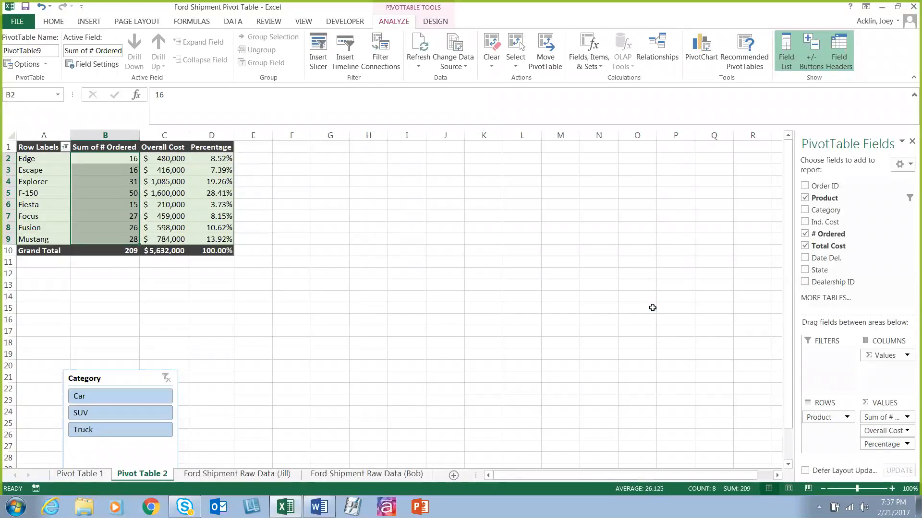
click(579, 71)
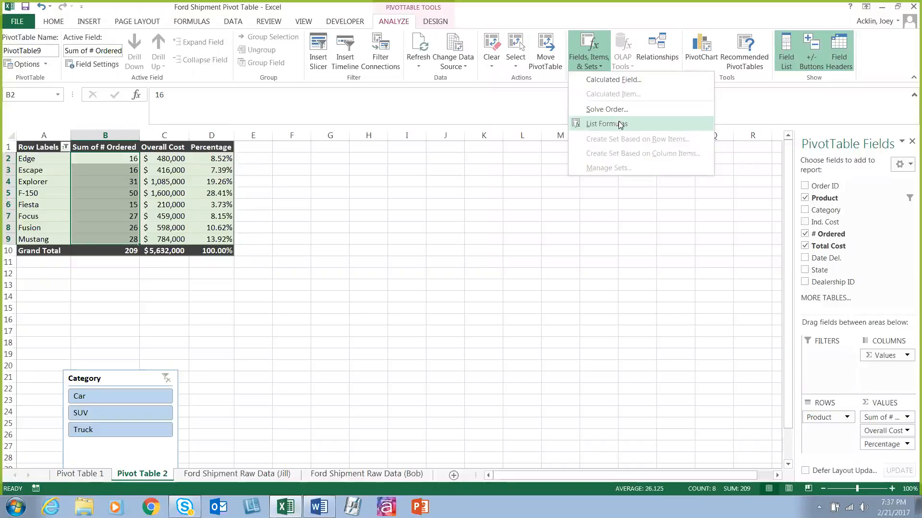
click(622, 62)
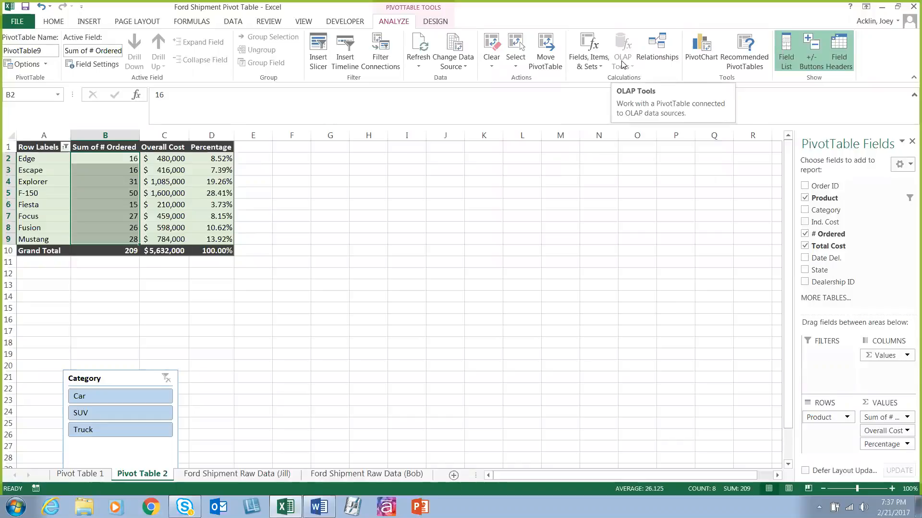
click(378, 181)
Step: Delete the Category slicer below the PivotTable
drag(148, 381, 144, 292)
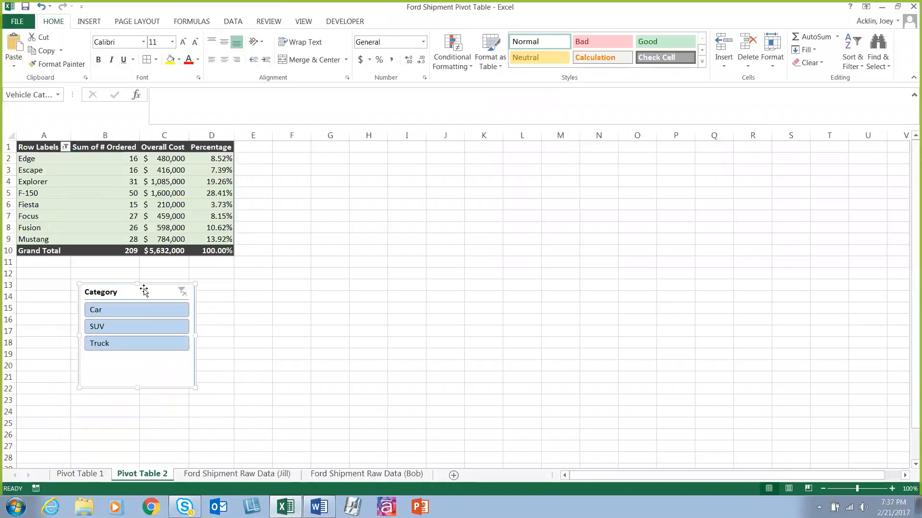
key(Delete)
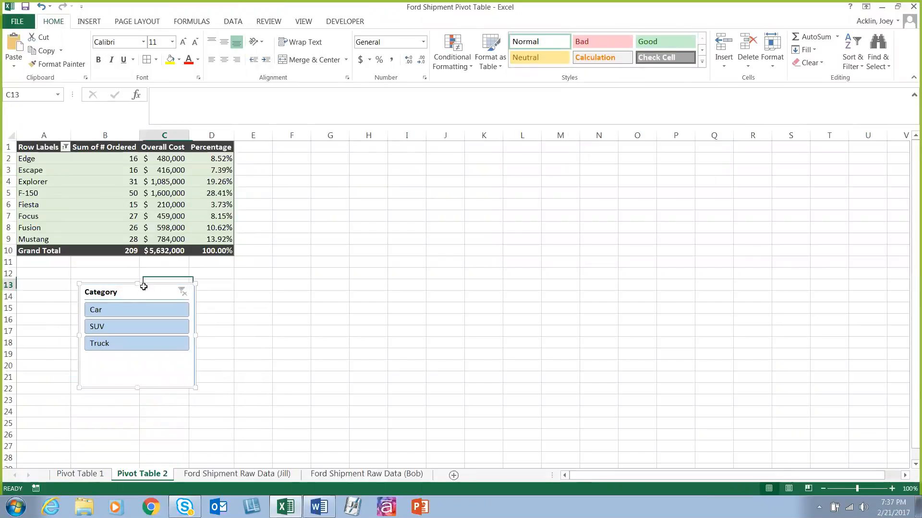
click(134, 162)
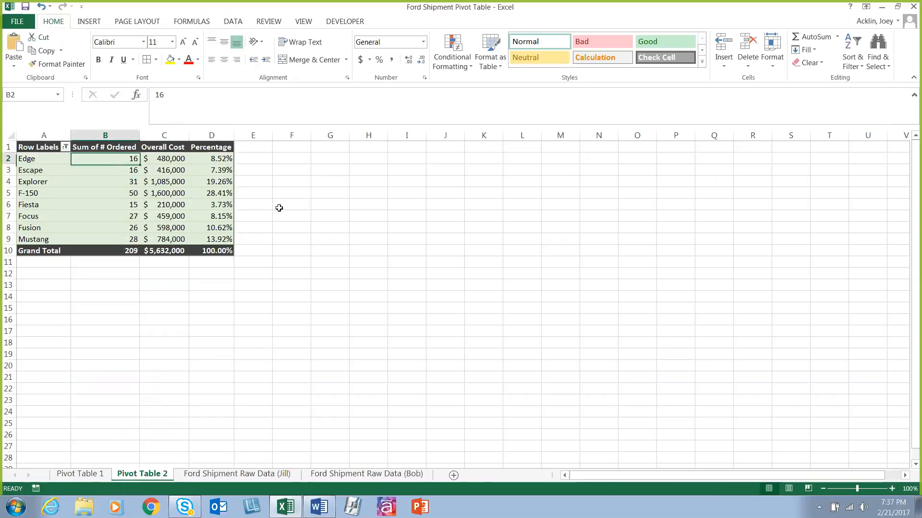
Step: Insert a State slicer for the PivotTable, place it beside the table and look through its list of states
click(393, 21)
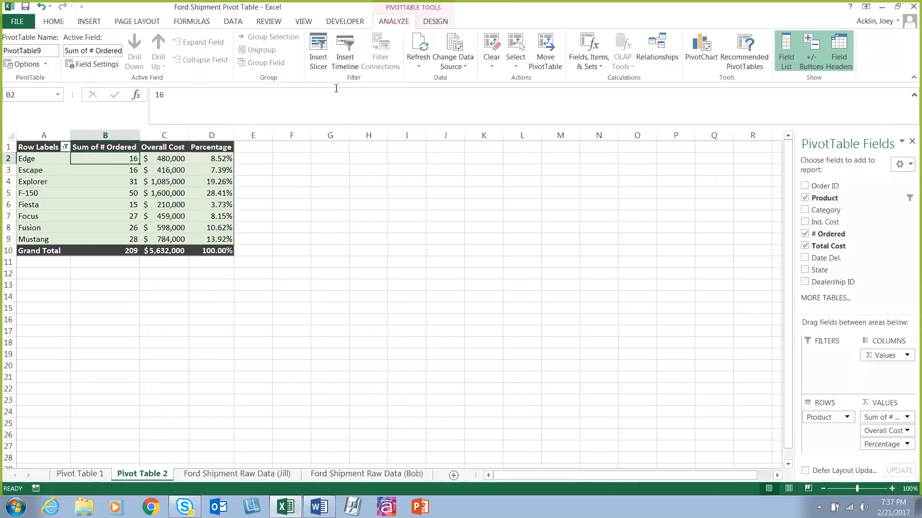
click(317, 60)
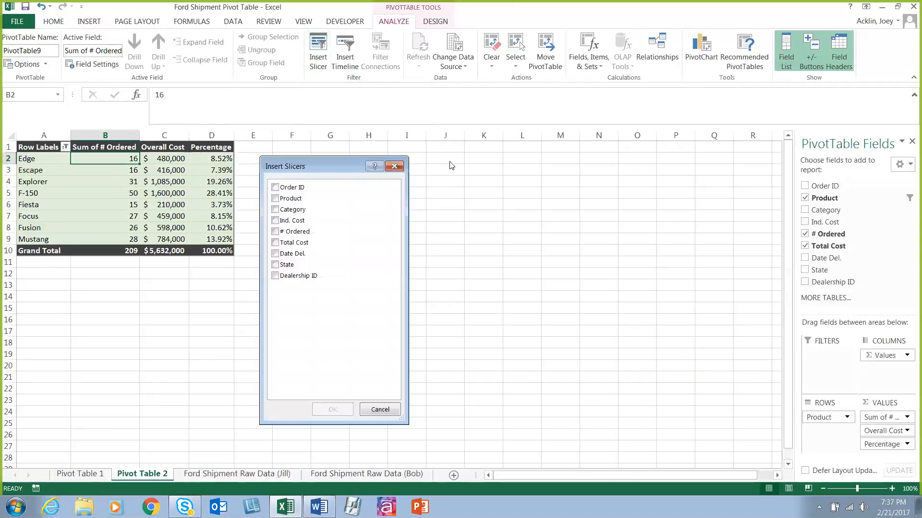
drag(342, 165, 359, 164)
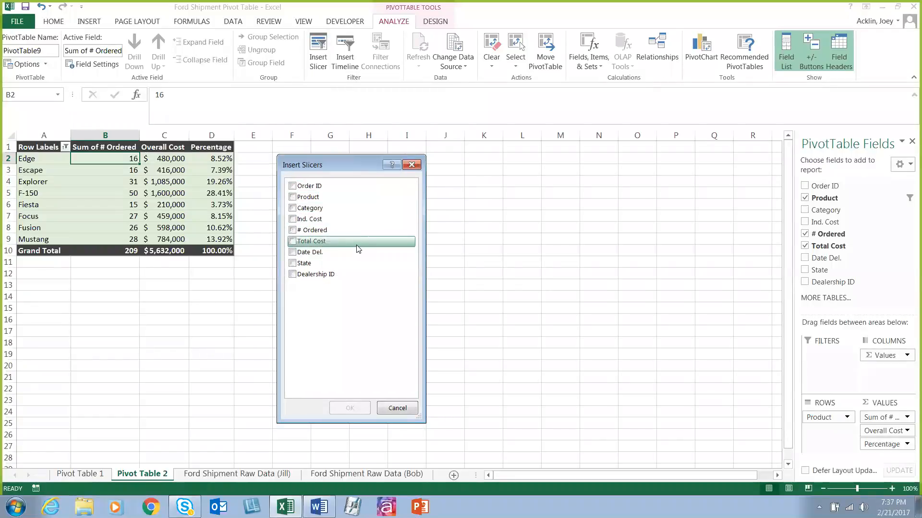
click(293, 263)
click(362, 412)
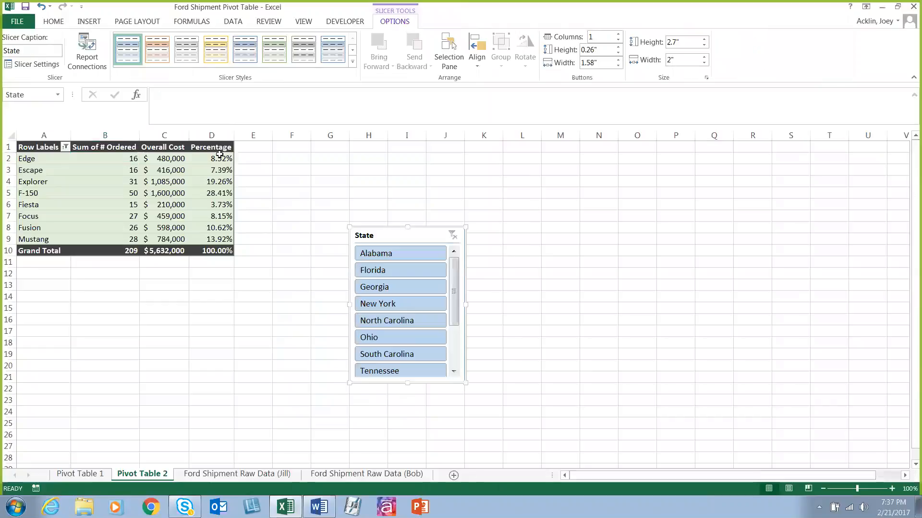
drag(394, 223, 370, 154)
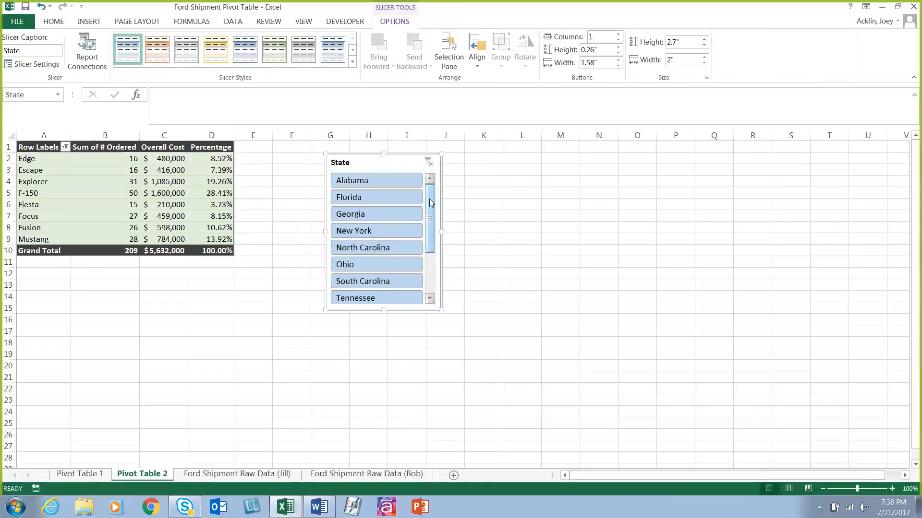
drag(430, 198, 432, 172)
Step: Insert a Category slicer for the PivotTable and place it below the table
click(80, 169)
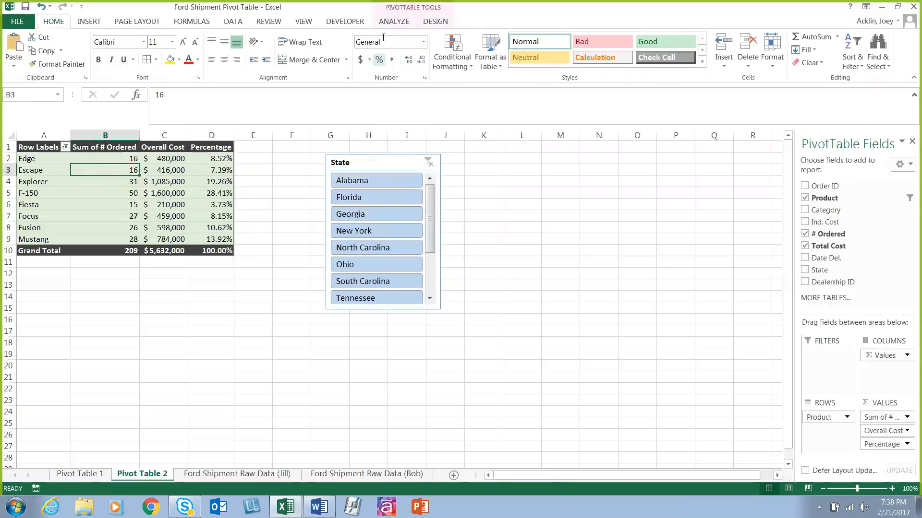
click(384, 23)
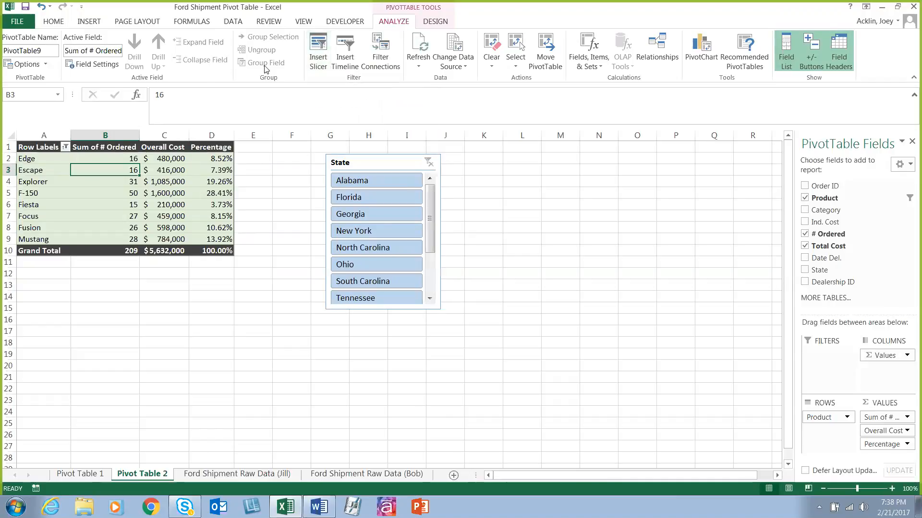
click(312, 70)
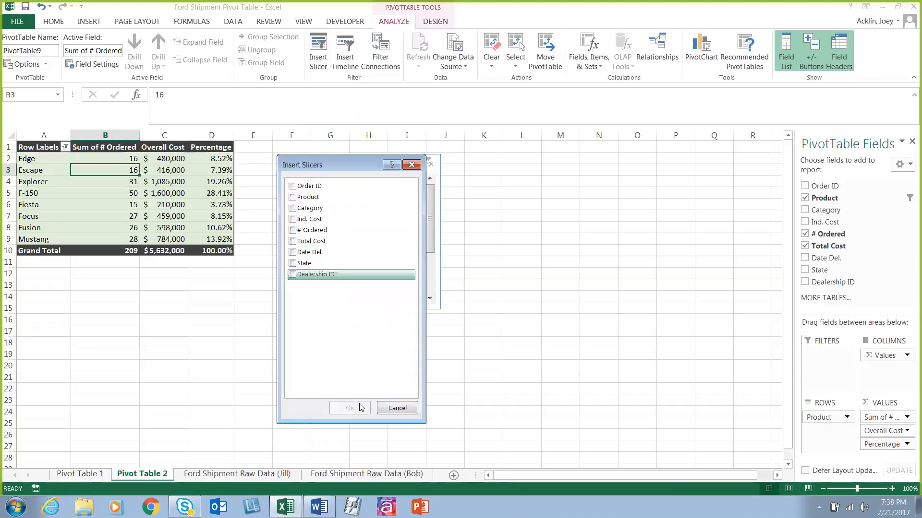
click(291, 210)
click(352, 408)
drag(391, 234, 158, 313)
Step: Filter the PivotTable to SUV and Ohio with the two slicers, and remove the State slicer
click(174, 349)
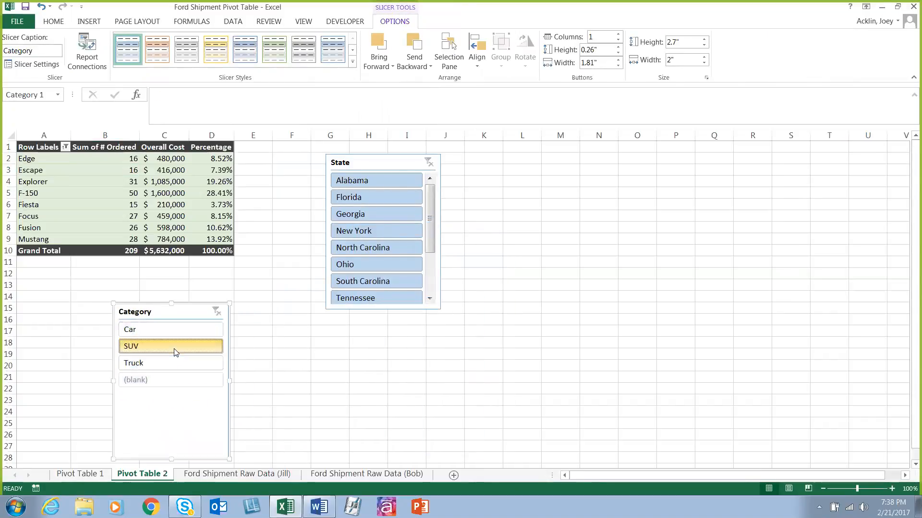
click(376, 248)
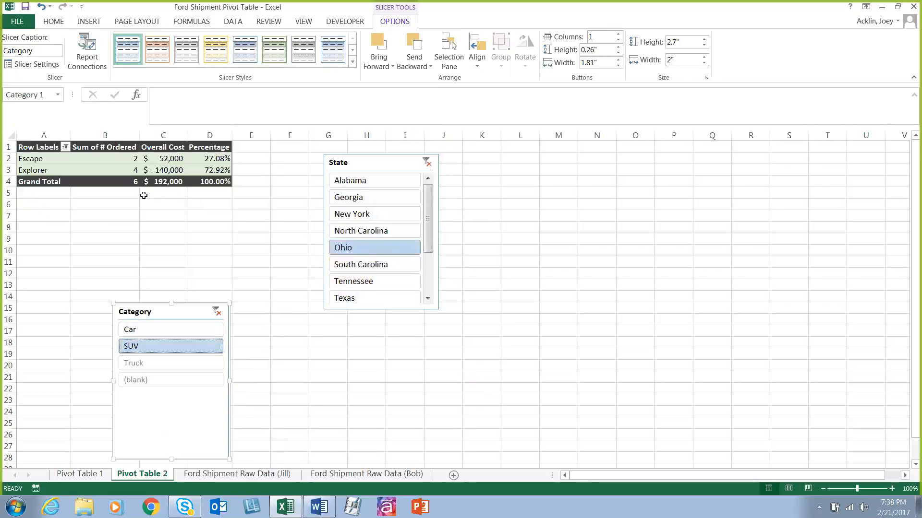
drag(393, 162, 352, 168)
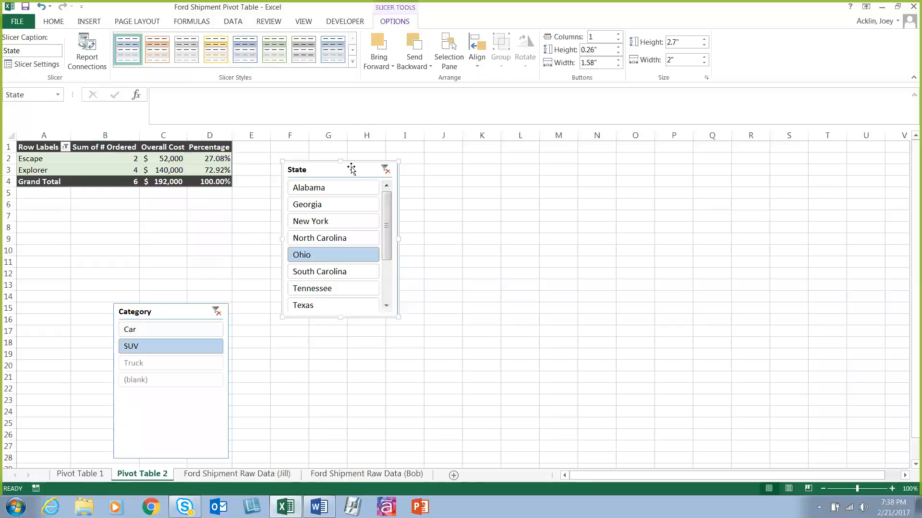
key(Escape)
Step: Try the Category slicer with Car, clear its filter and place the slicer below the full PivotTable
drag(172, 313, 59, 228)
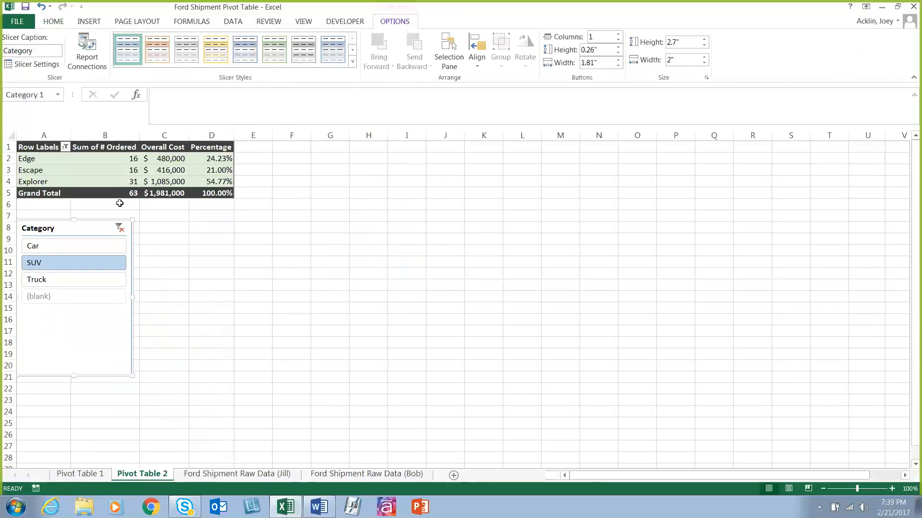
click(72, 248)
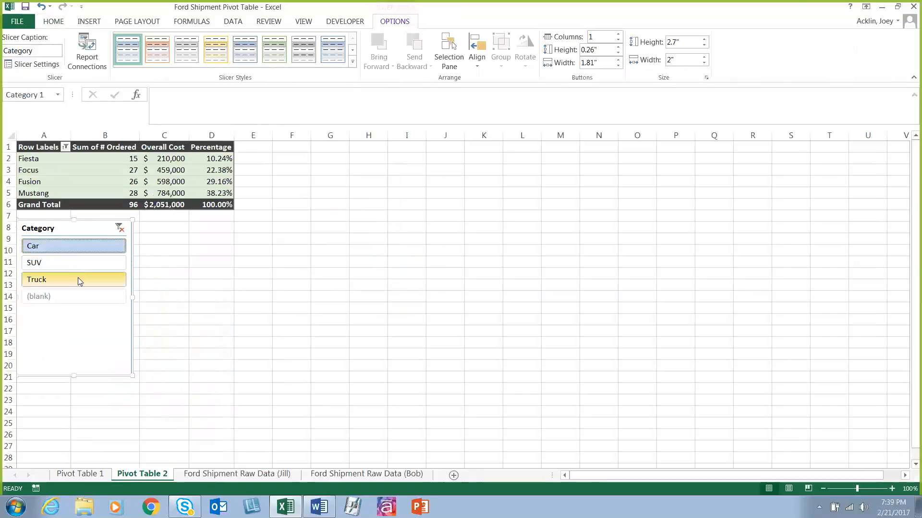
click(119, 230)
drag(72, 226, 114, 309)
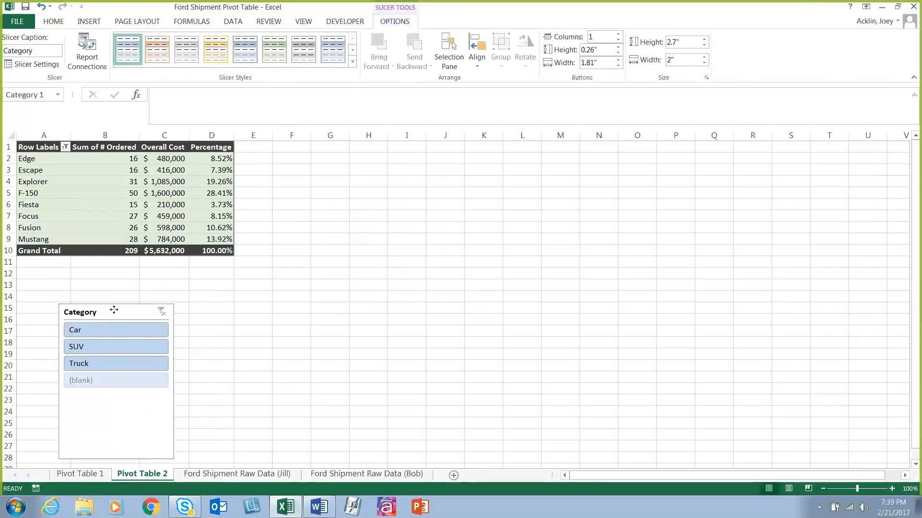
Step: Compare the line, pie, bar and other column types, and insert a Clustered Column PivotChart based on the PivotTable
click(146, 188)
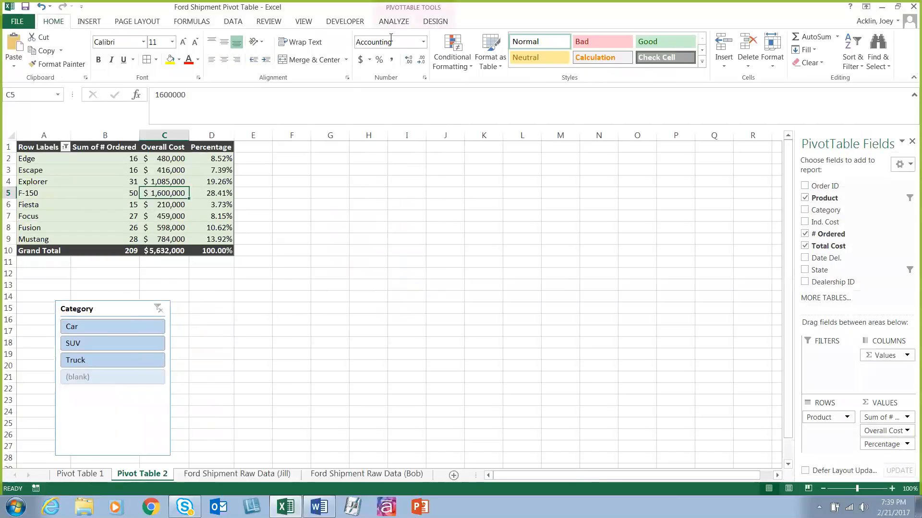
click(394, 21)
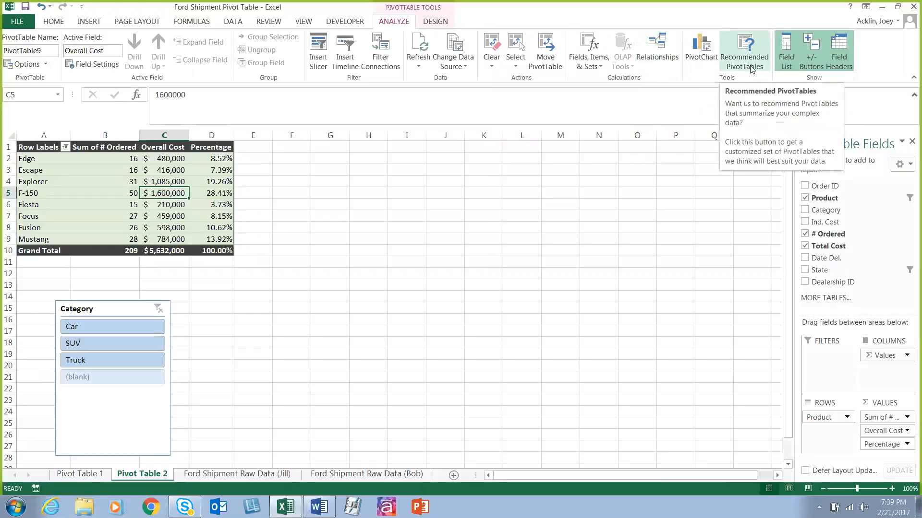
click(110, 171)
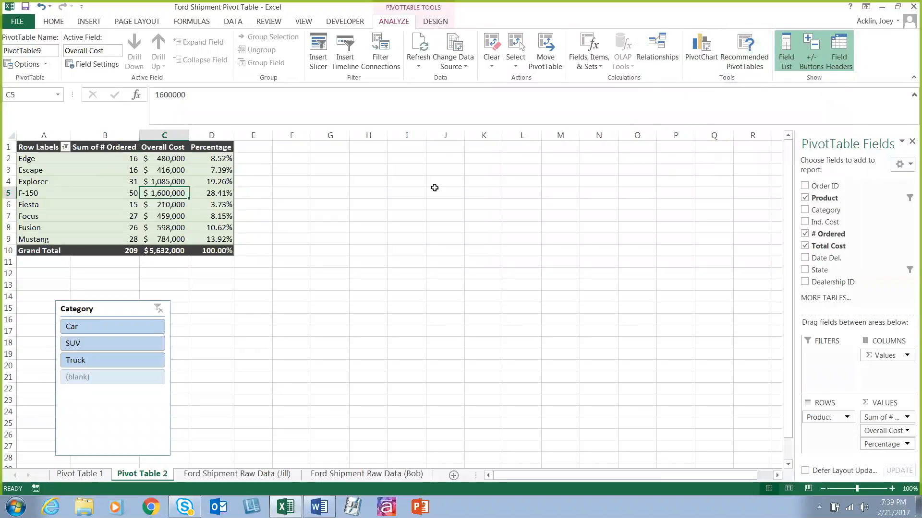
click(702, 53)
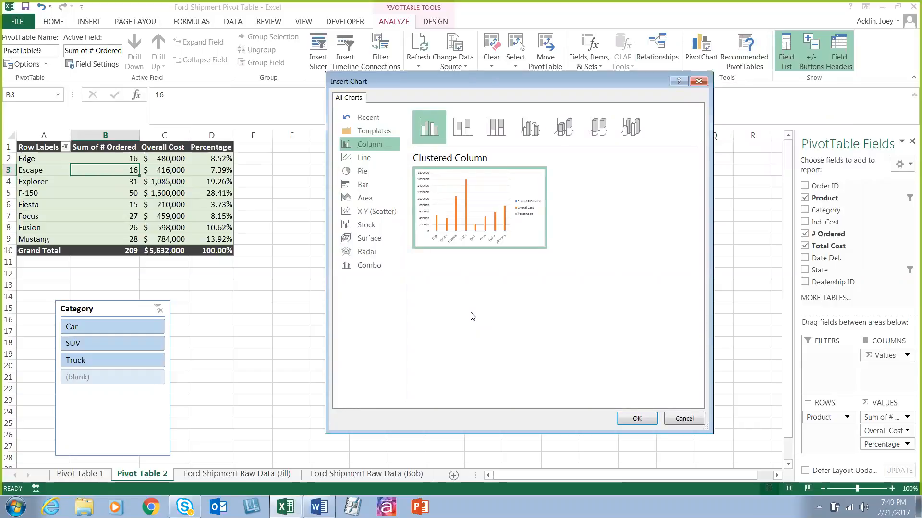
click(363, 158)
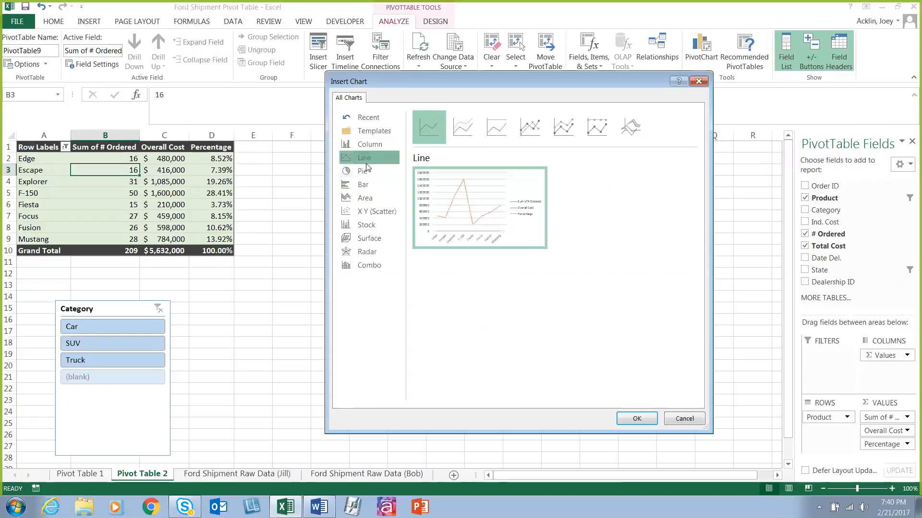
click(368, 173)
click(363, 185)
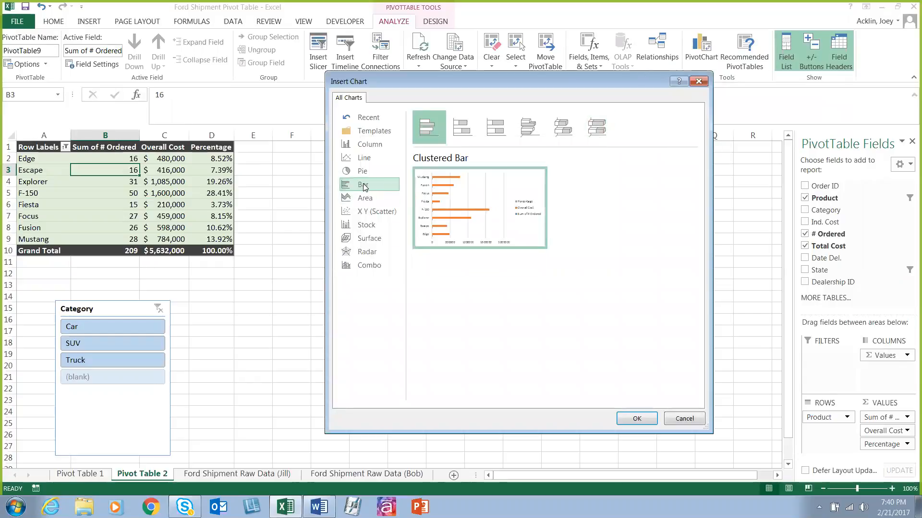
click(367, 144)
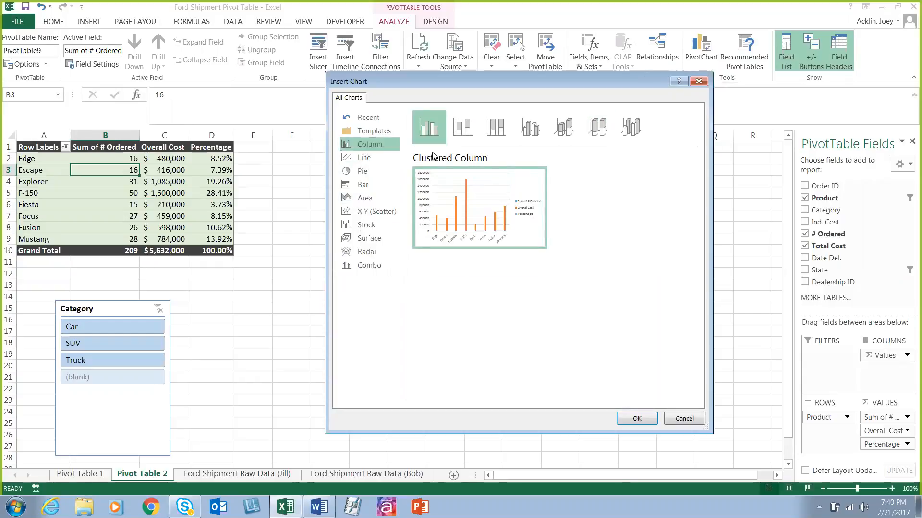
click(531, 127)
click(496, 127)
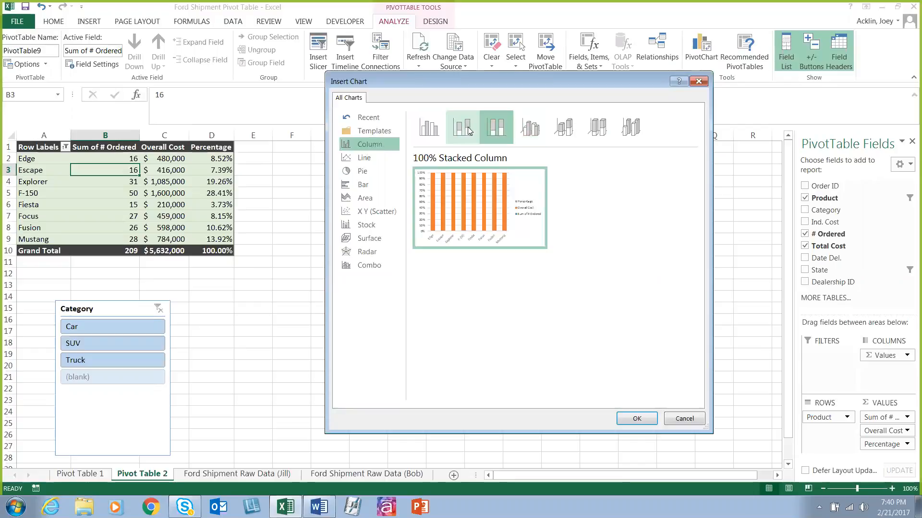
click(429, 127)
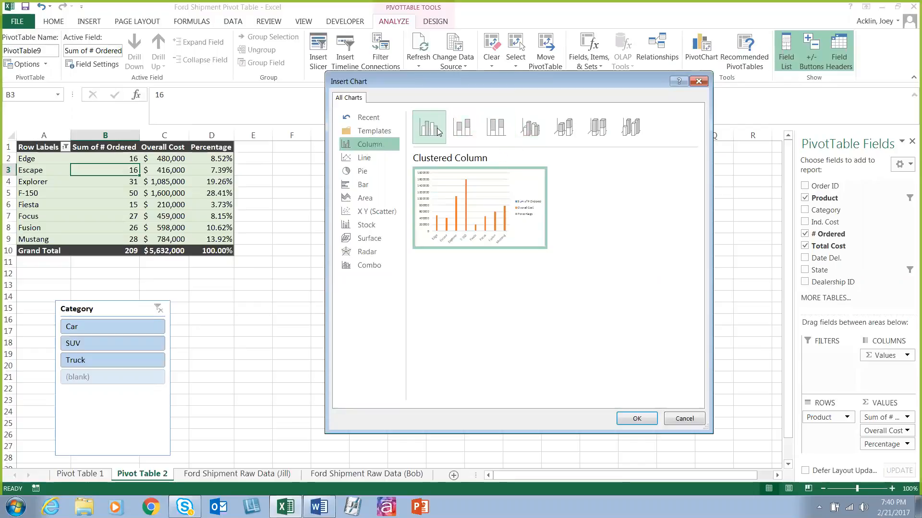
click(637, 419)
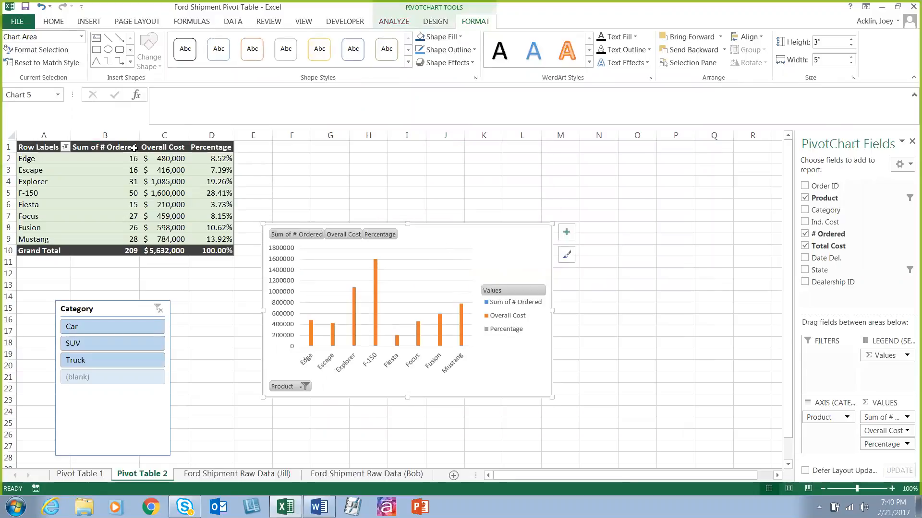
Step: Filter the PivotTable and chart to SUV with the Category slicer, and move the PivotChart up beside the table
click(98, 343)
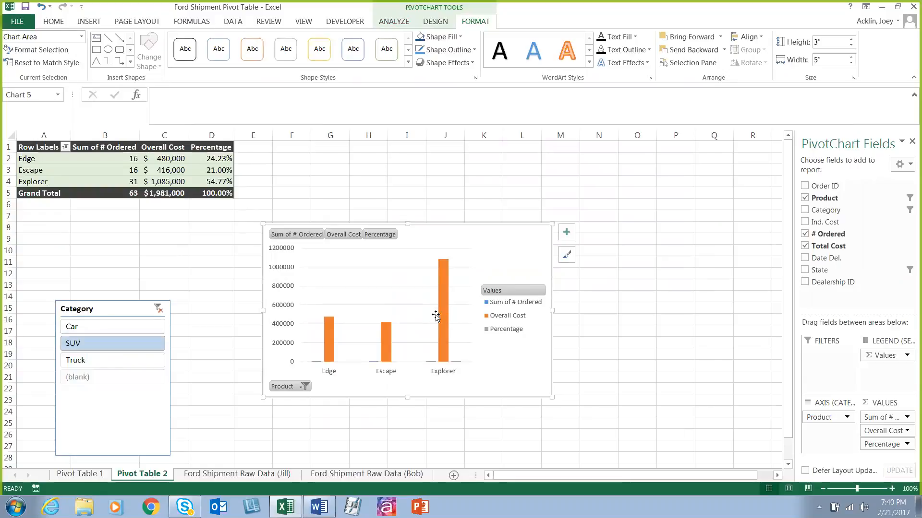
drag(439, 228, 432, 164)
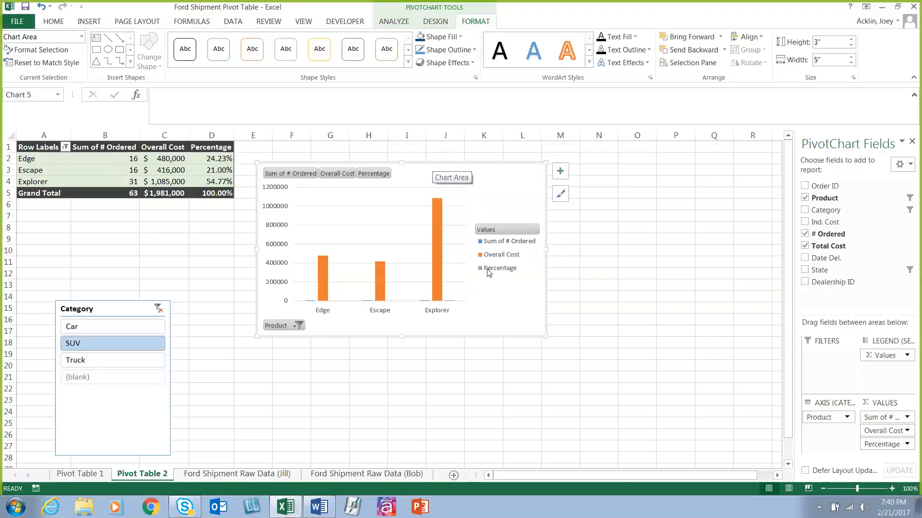
Step: Examine the Row Labels filter options for the products, leaving the selection as it is
click(66, 147)
click(197, 314)
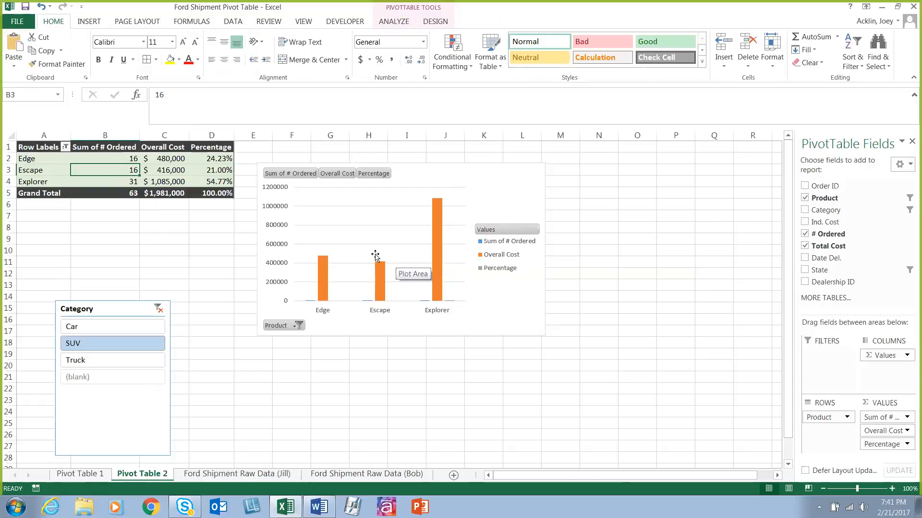
click(66, 147)
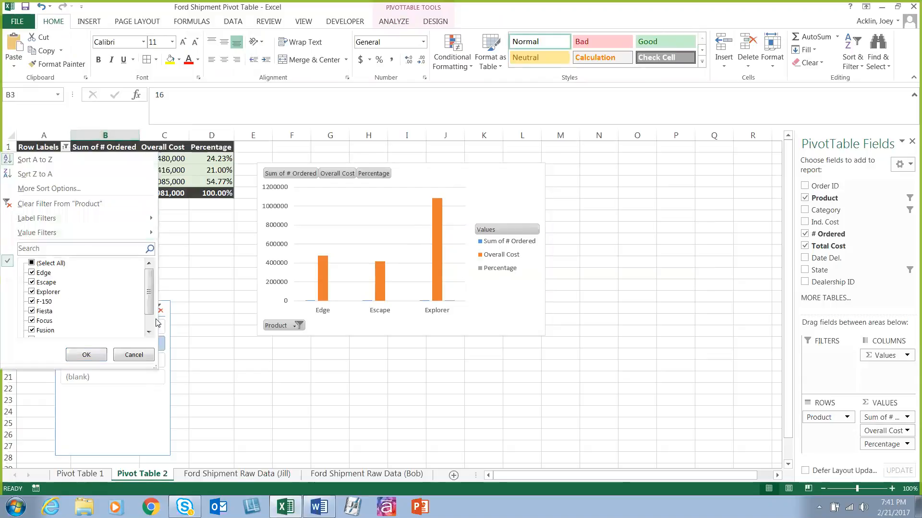
click(213, 233)
click(65, 146)
click(220, 274)
Step: Clear the Category slicer's filter and select the PivotChart
click(158, 308)
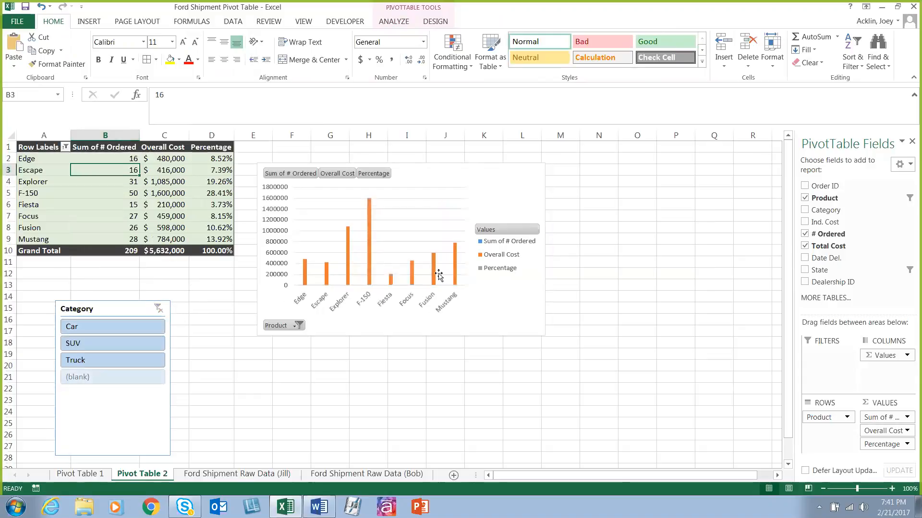
click(494, 185)
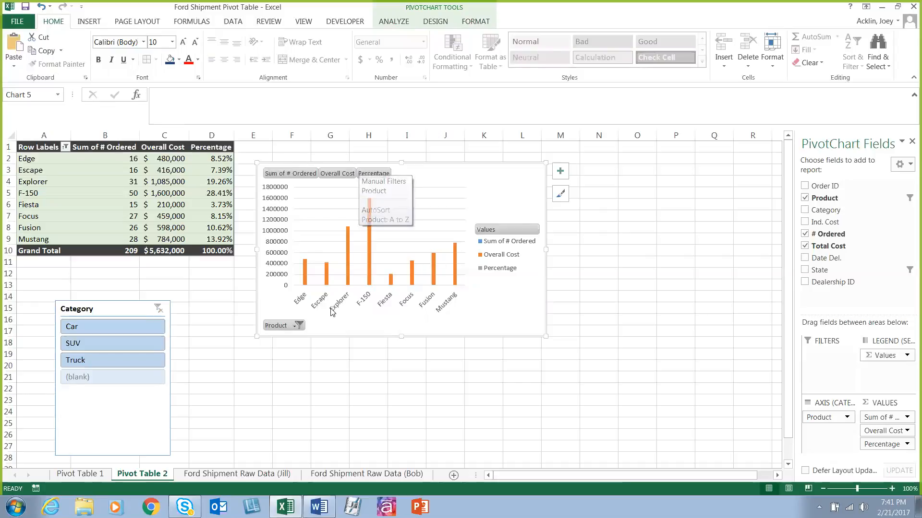
Step: Filter the PivotChart's Product field to show only Edge
click(296, 326)
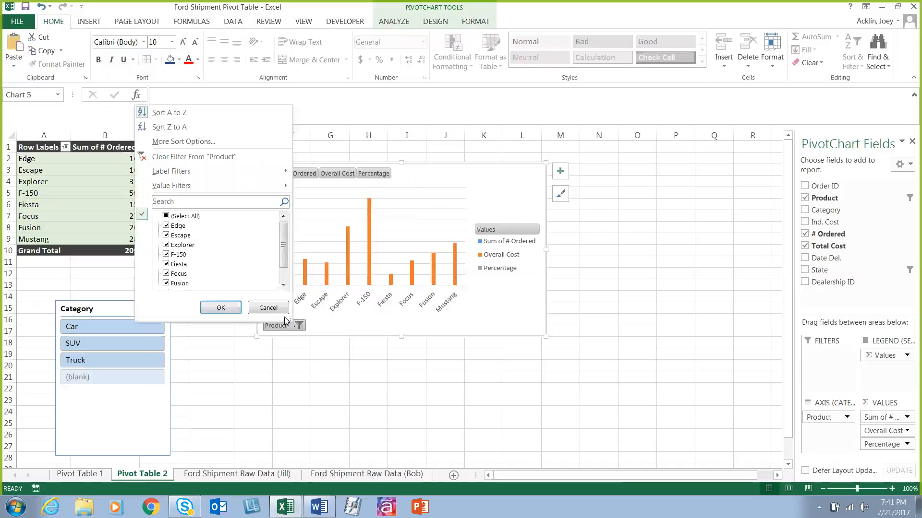
click(167, 217)
click(167, 217)
click(167, 225)
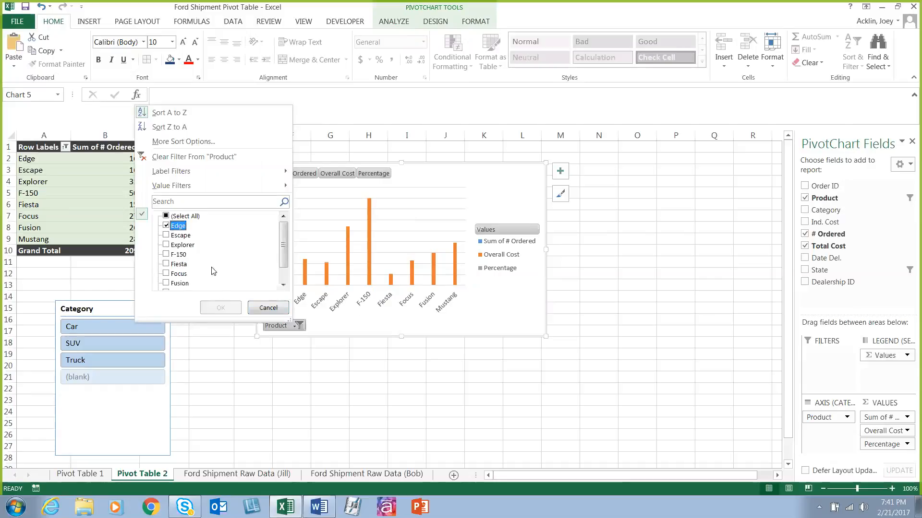
click(220, 307)
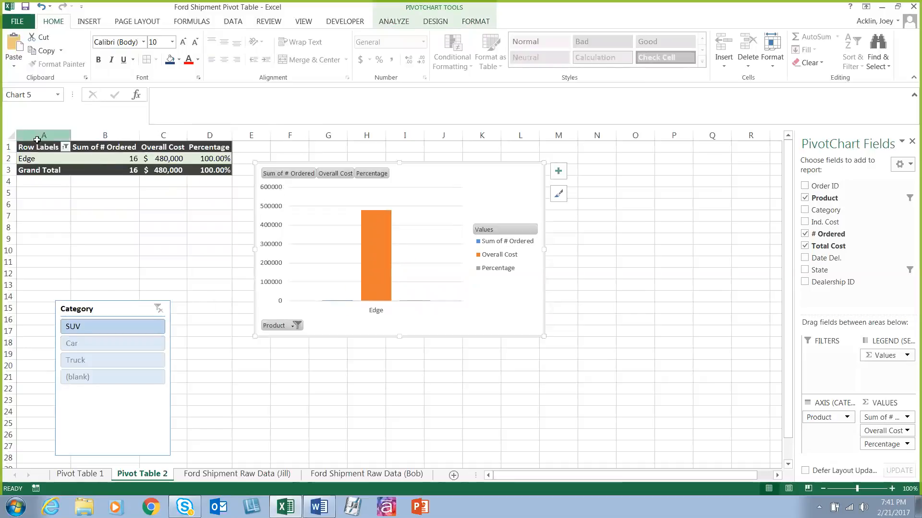
Step: Reselect all products in the PivotTable's Row Labels filter
click(65, 150)
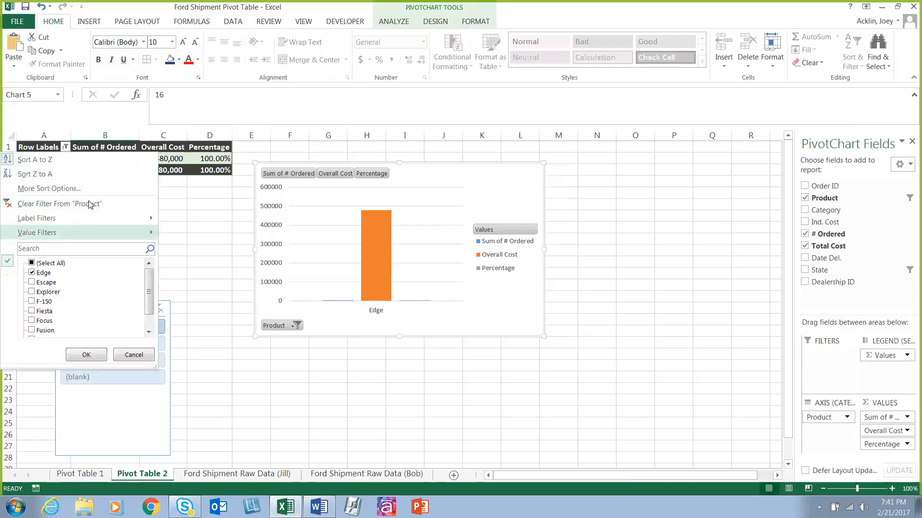
click(38, 263)
click(86, 355)
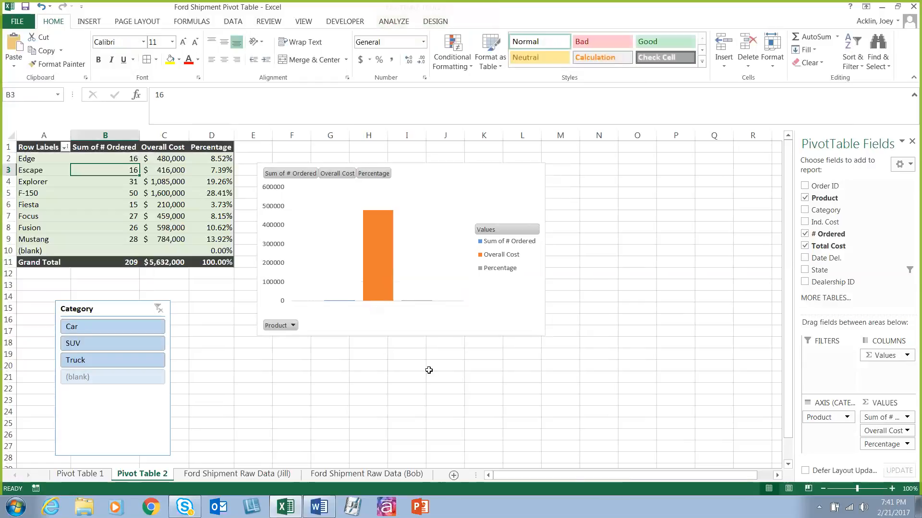
Step: Move the PivotChart up slightly and apply the chart style with the dark gray gradient background
drag(460, 166, 460, 155)
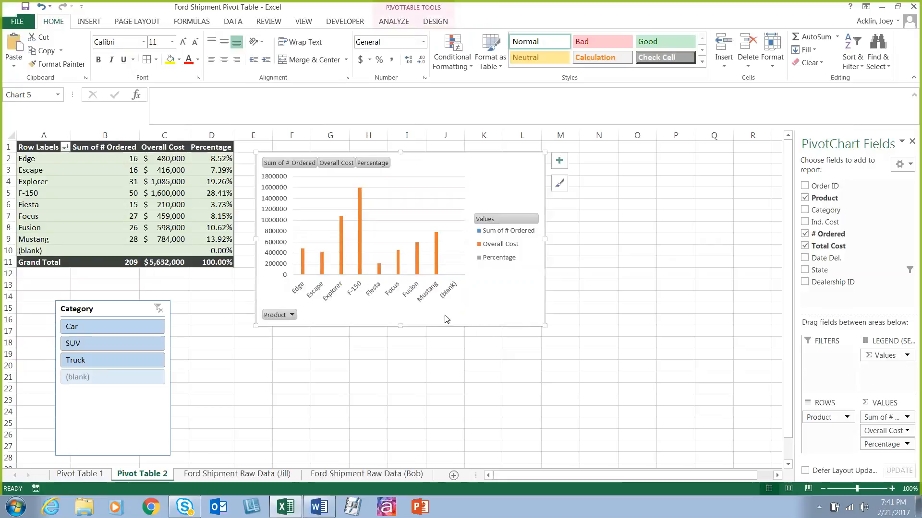
click(560, 184)
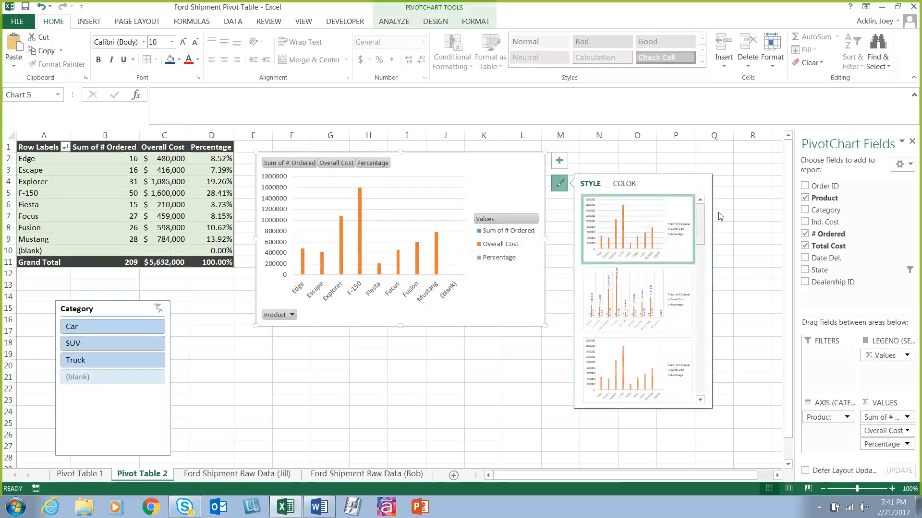
drag(700, 219, 736, 312)
click(661, 247)
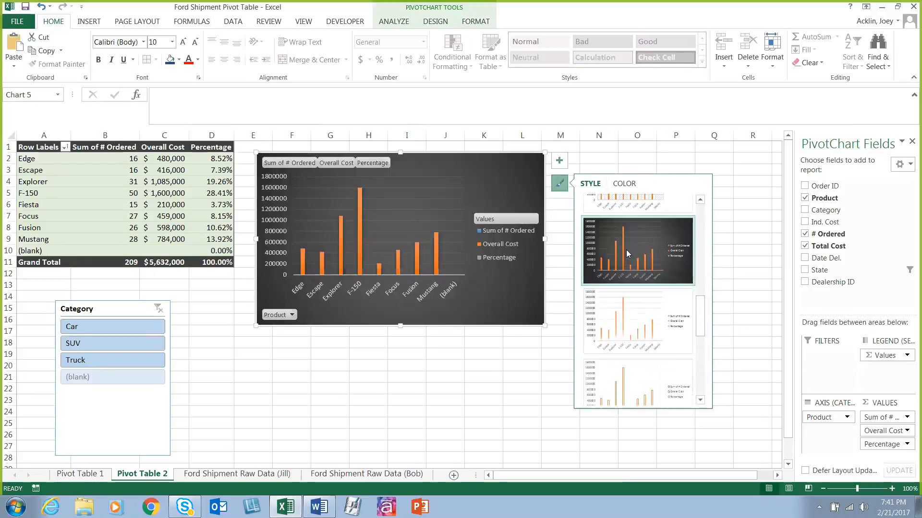
Step: Try two monochromatic blue palettes on the PivotChart and apply the monochromatic gold palette running from light to dark
click(624, 183)
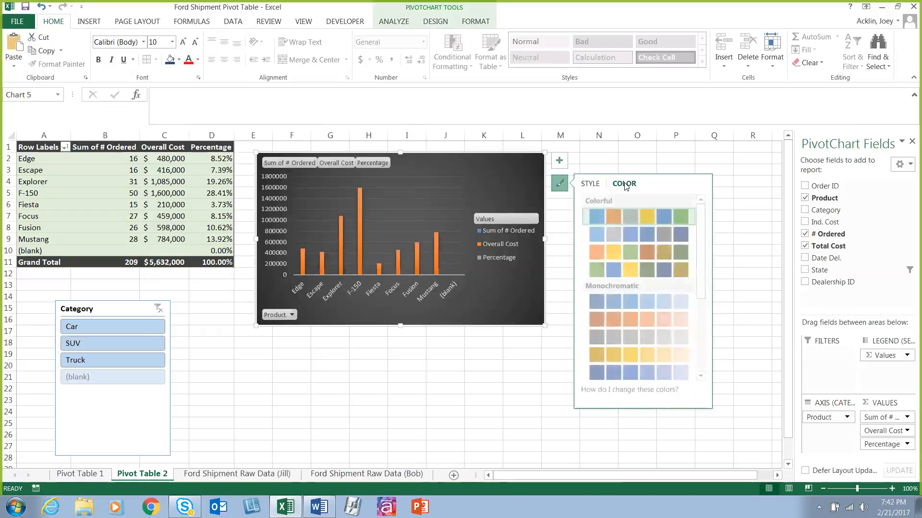
click(641, 300)
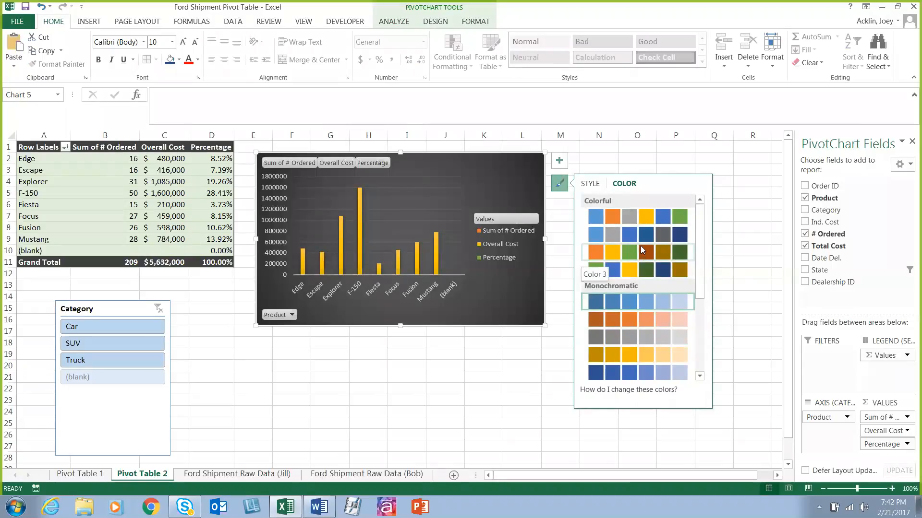
scroll(660, 327, down, 3)
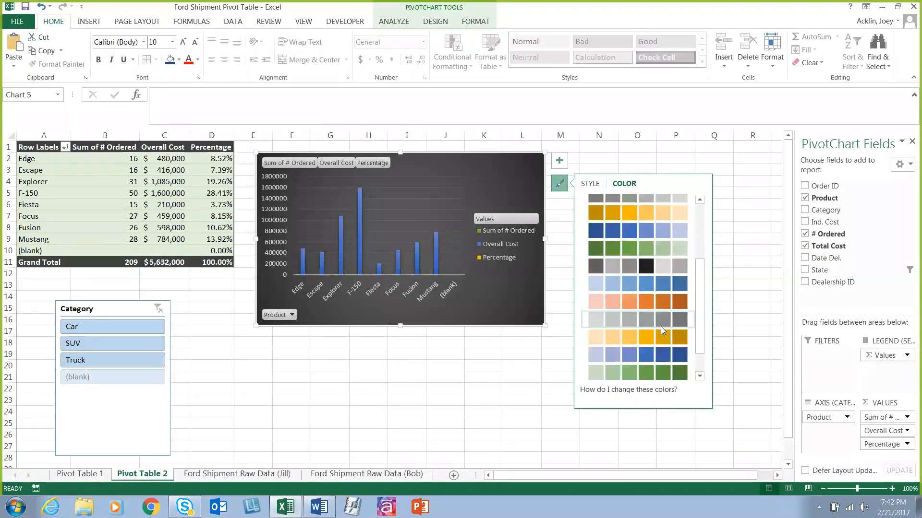
click(625, 284)
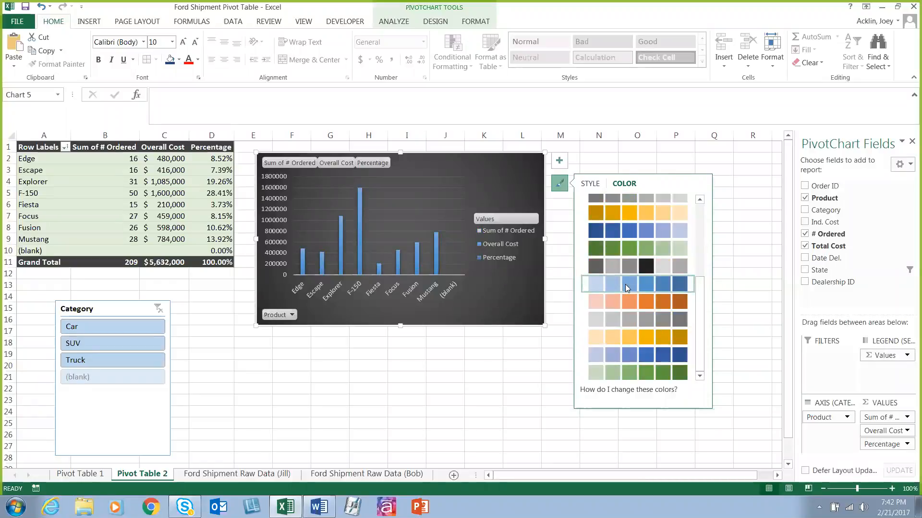
click(637, 339)
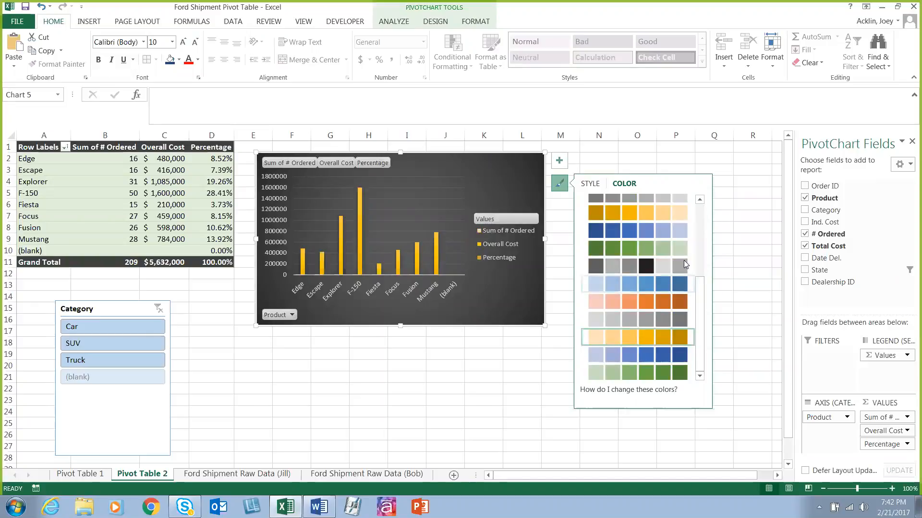
click(559, 183)
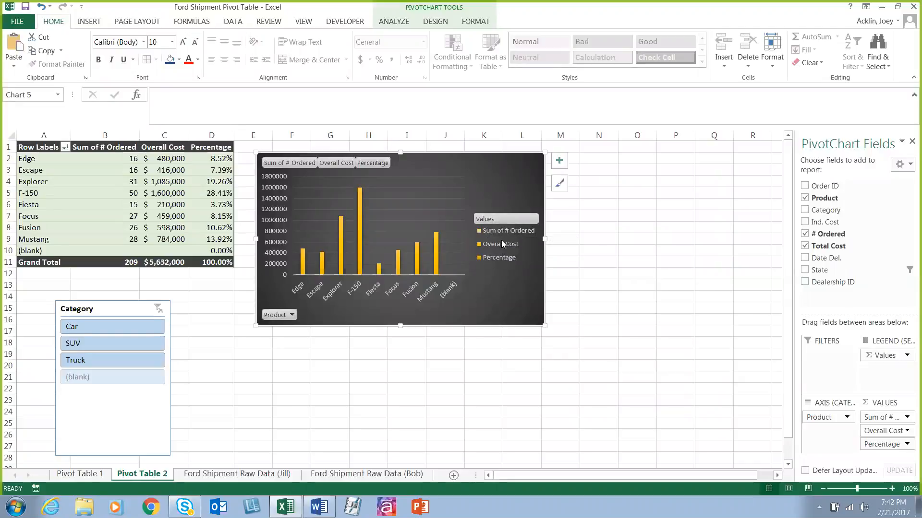
Step: Try a data table on the PivotChart, take it off again, and remove the legend
click(559, 160)
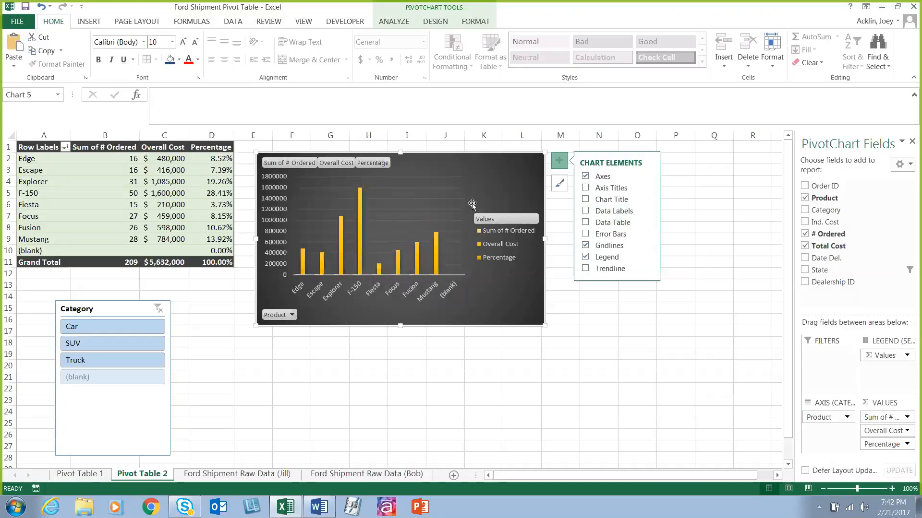
click(585, 223)
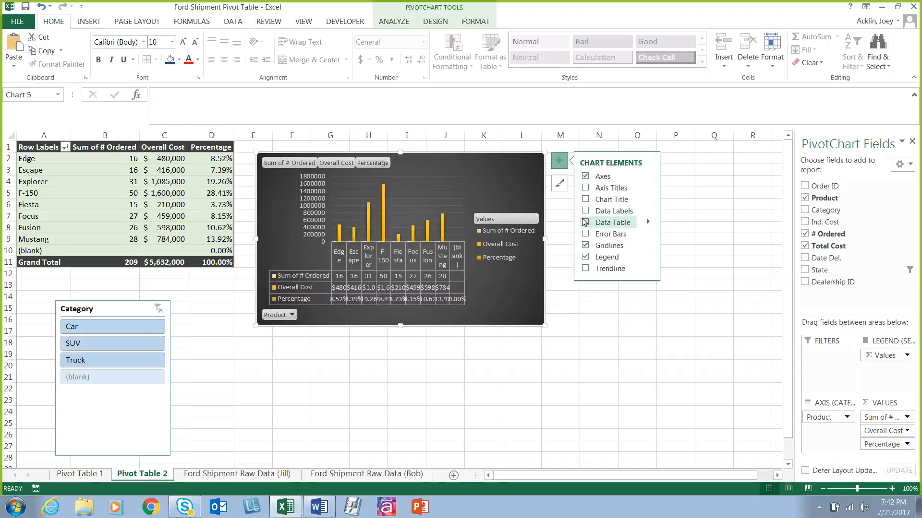
click(585, 222)
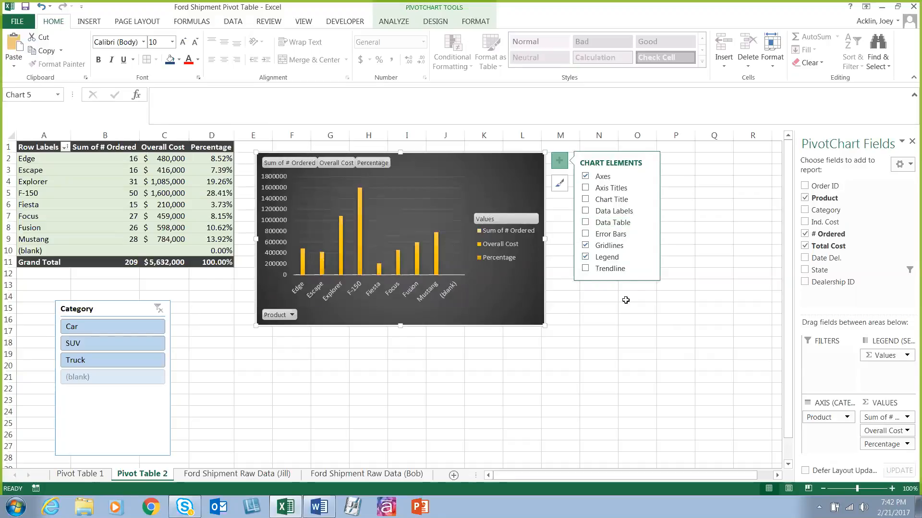
click(606, 257)
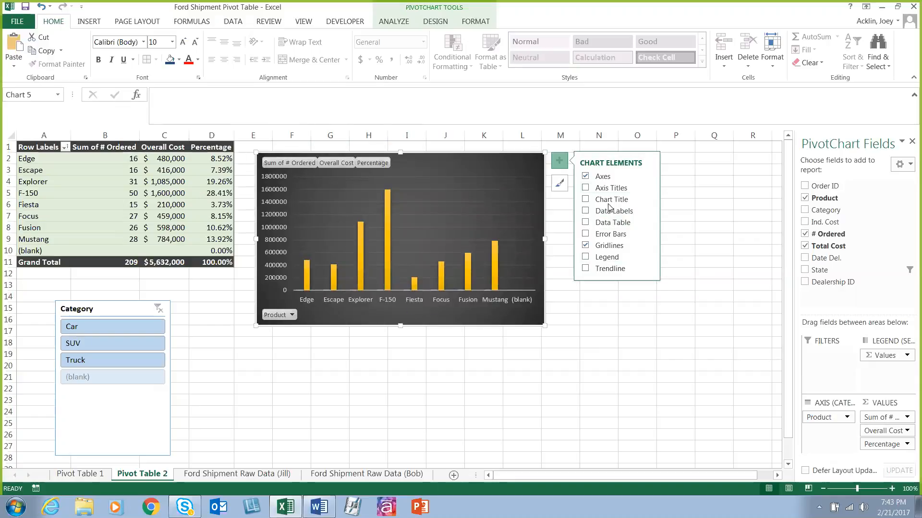
click(559, 161)
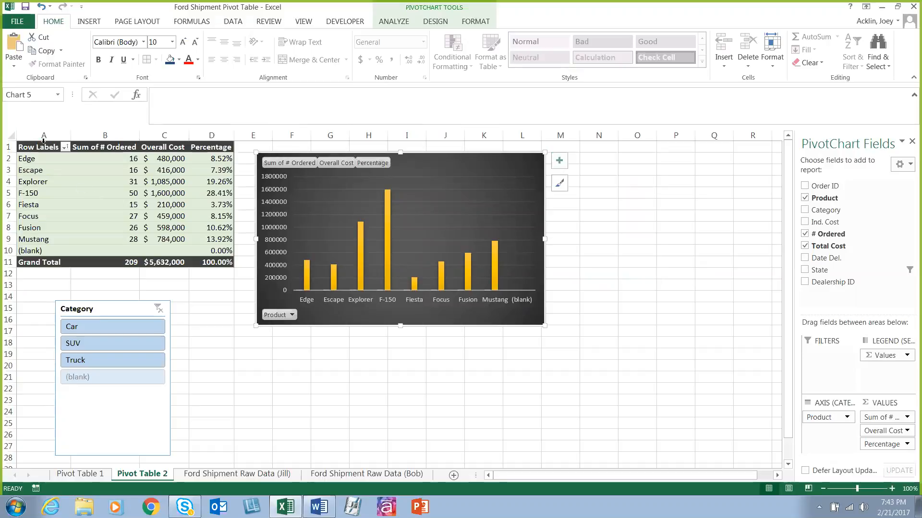
Step: Exclude the (blank) item from the PivotTable's Row Labels filter and deselect the chart
click(64, 147)
scroll(58, 307, down, 1)
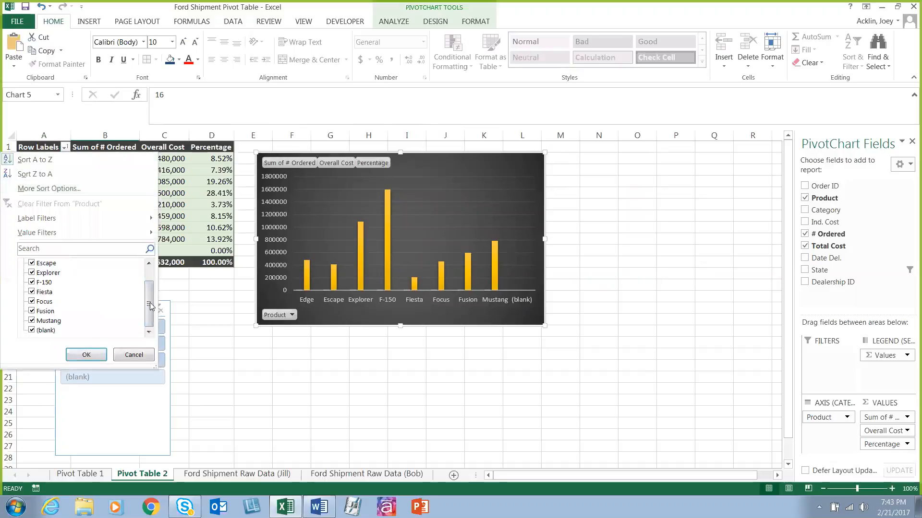
click(52, 331)
click(80, 355)
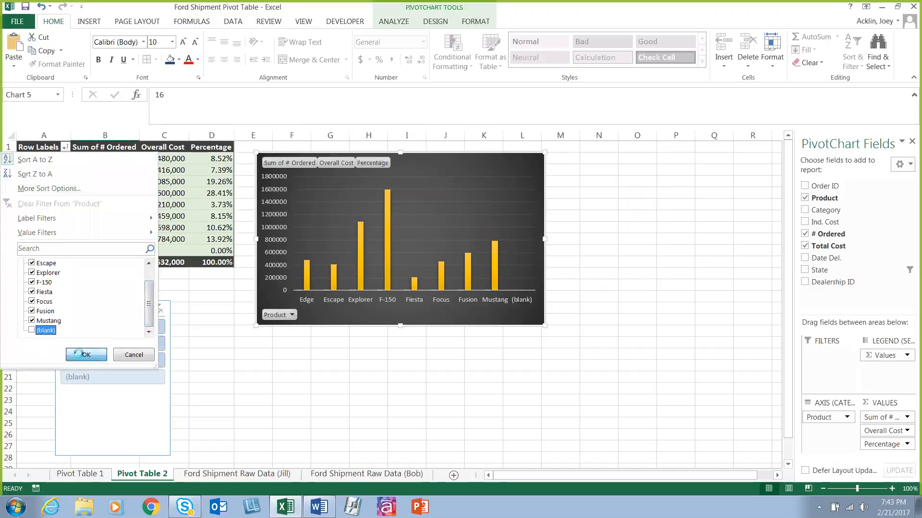
click(522, 389)
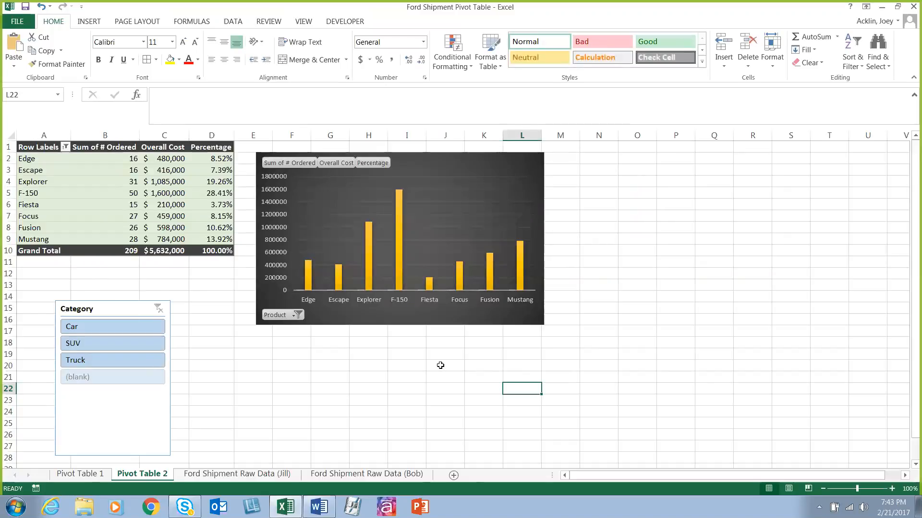
Step: Review the PivotChart's design and formatting options, including Switch Row/Column, and deselect the chart
click(467, 172)
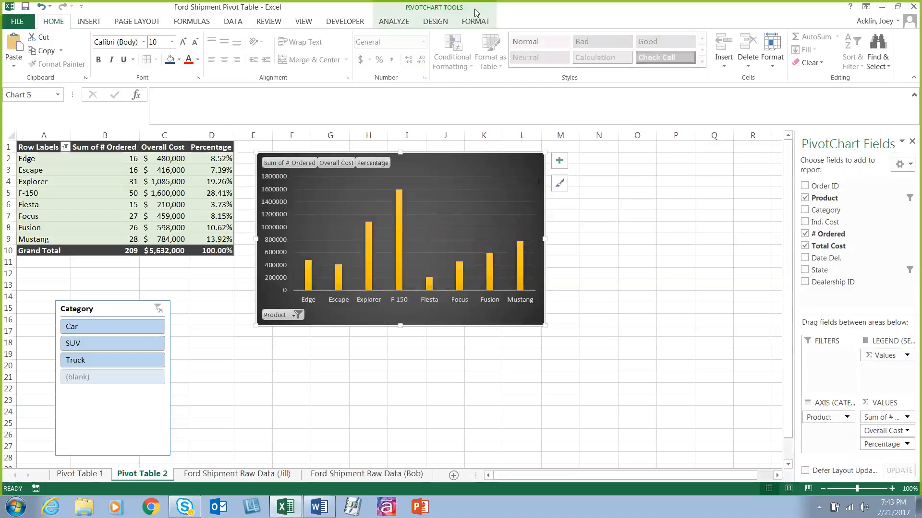
click(429, 23)
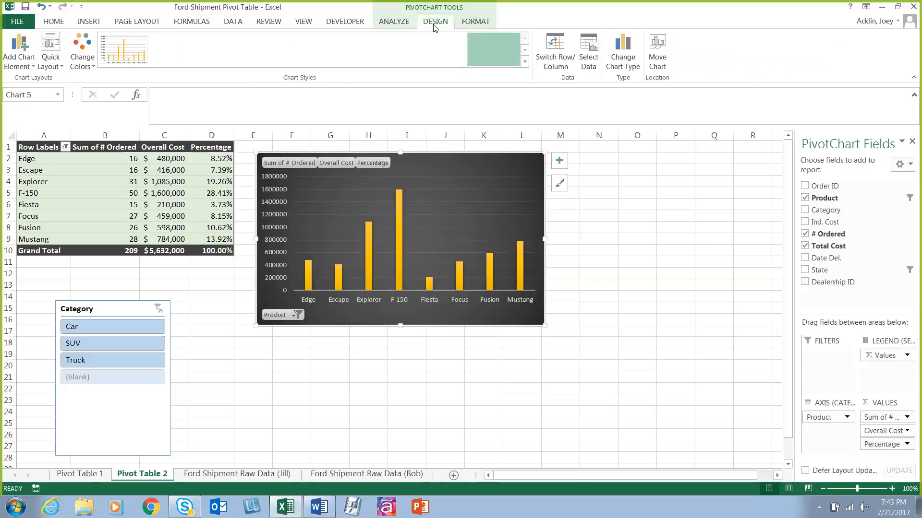
click(477, 22)
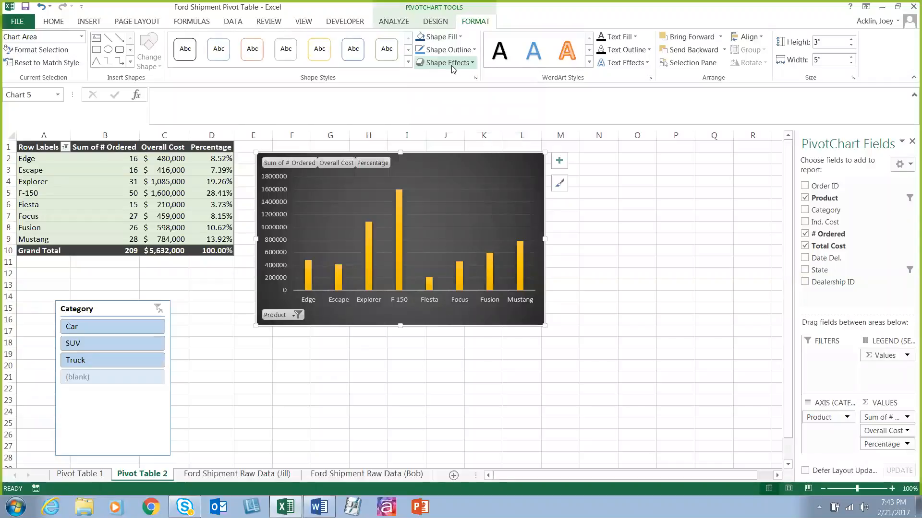
click(435, 21)
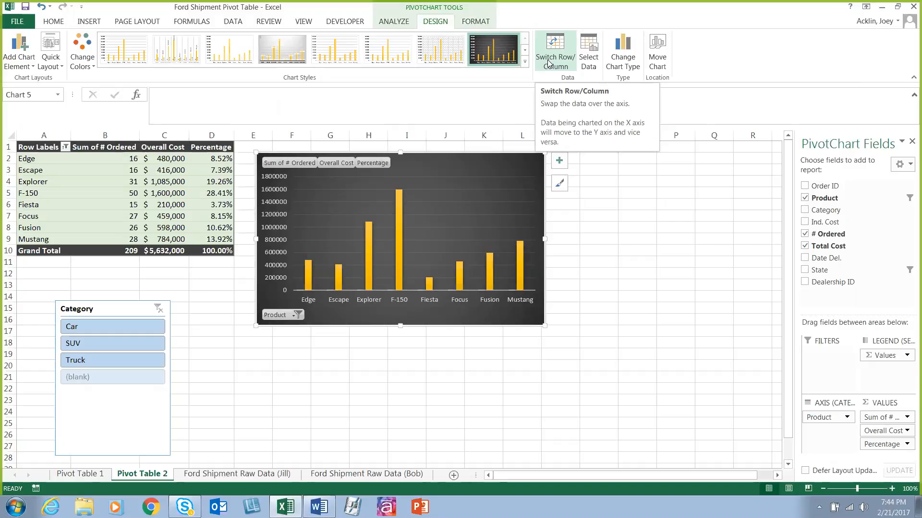
click(598, 169)
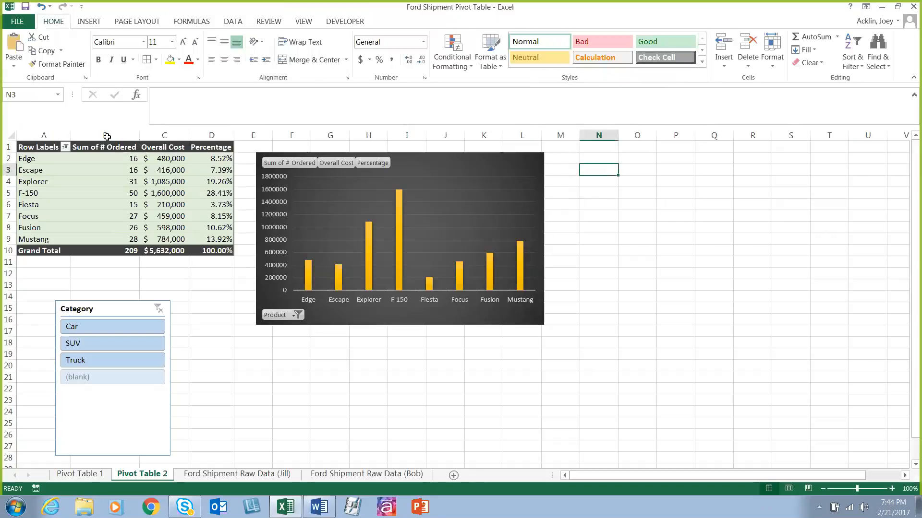
Step: Enlarge the Row Labels filter list and filter the PivotTable and chart to show only F-150
mouse_move(131, 185)
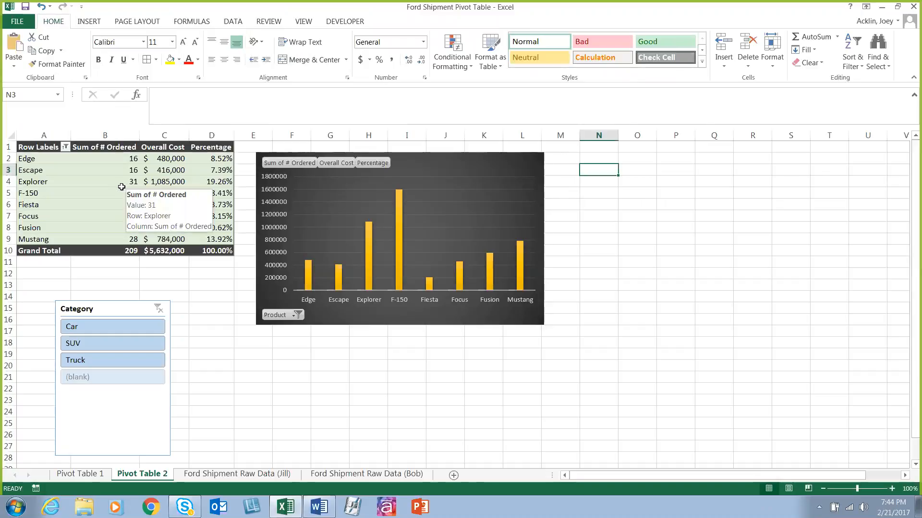
click(65, 149)
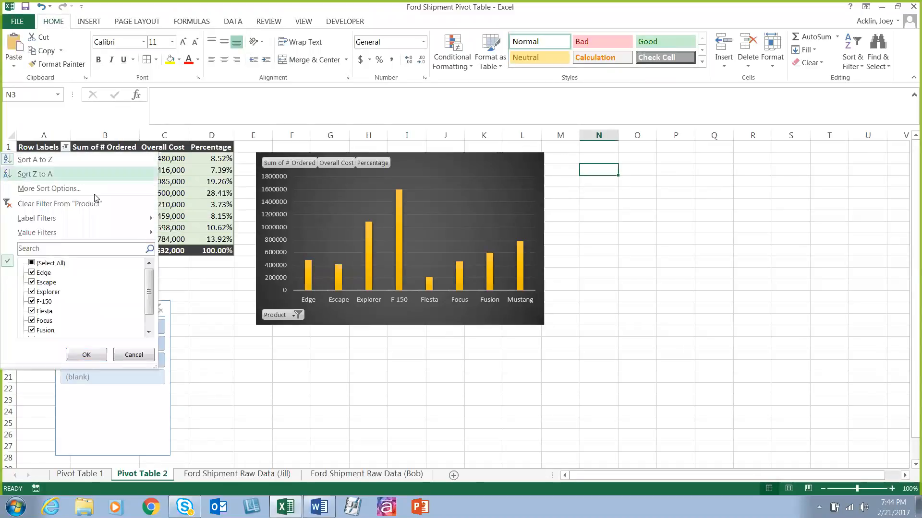
mouse_move(81, 220)
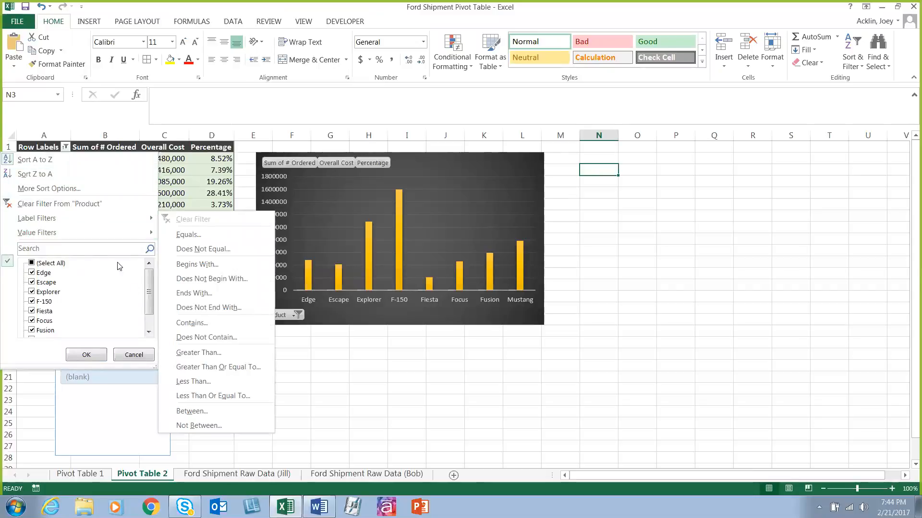
mouse_move(147, 287)
mouse_down()
mouse_move(149, 297)
mouse_move(148, 286)
mouse_up()
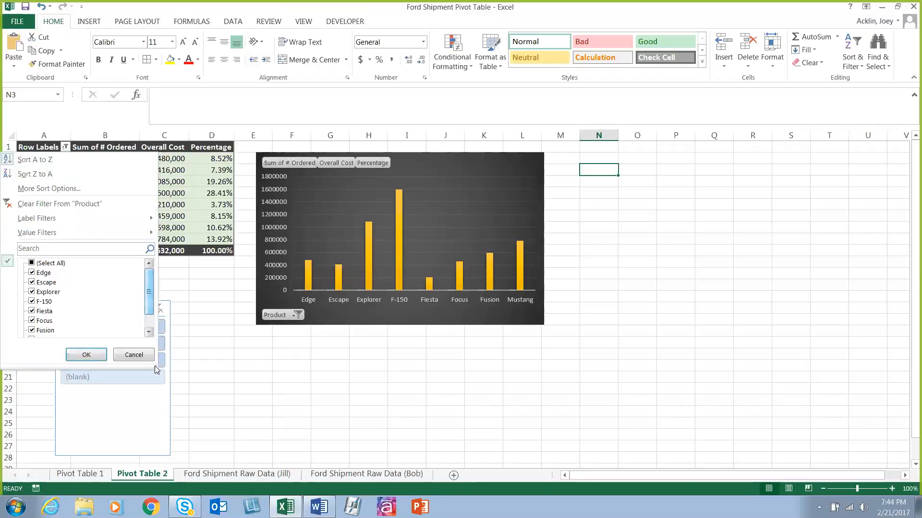
drag(156, 368, 256, 439)
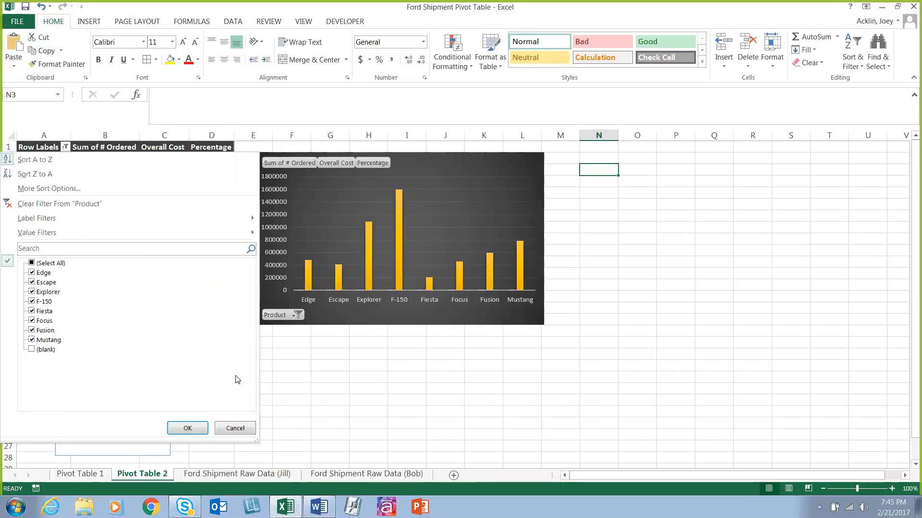
click(32, 263)
click(32, 263)
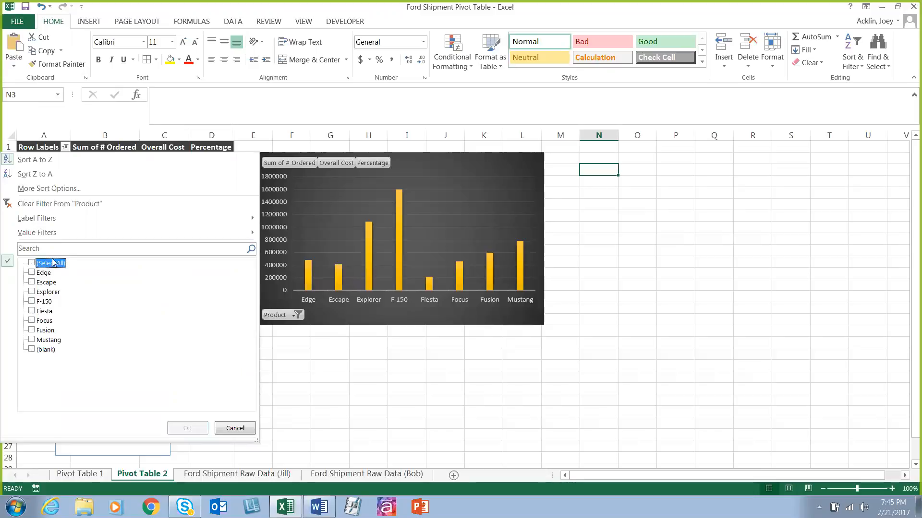
click(32, 302)
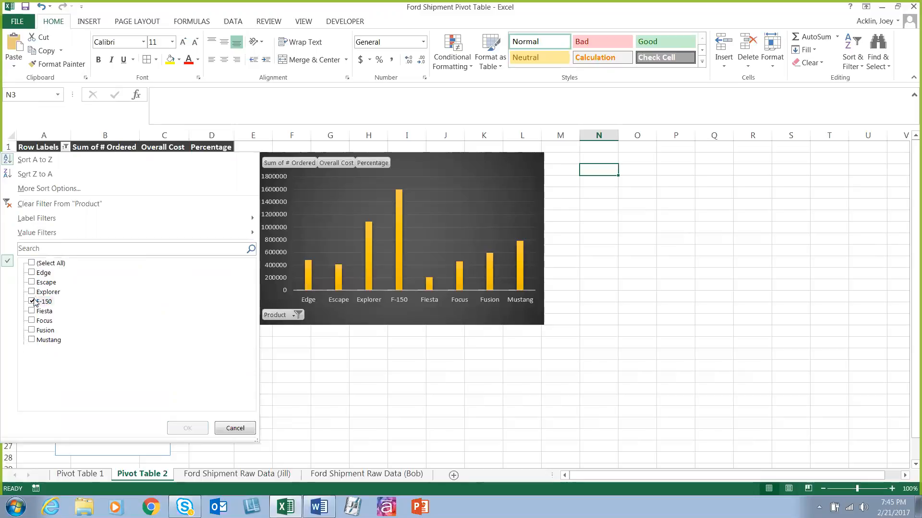
click(187, 428)
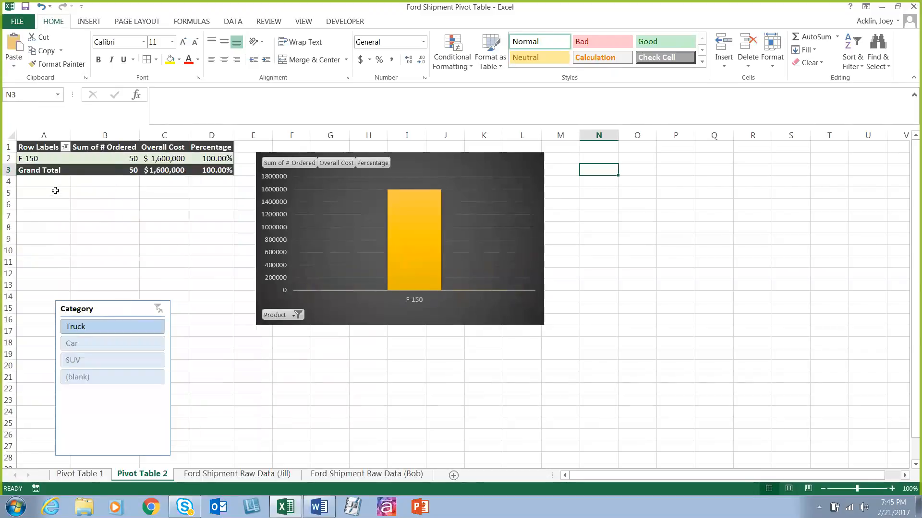
Step: Filter the PivotTable's Row Labels to show every product except F-150
click(65, 147)
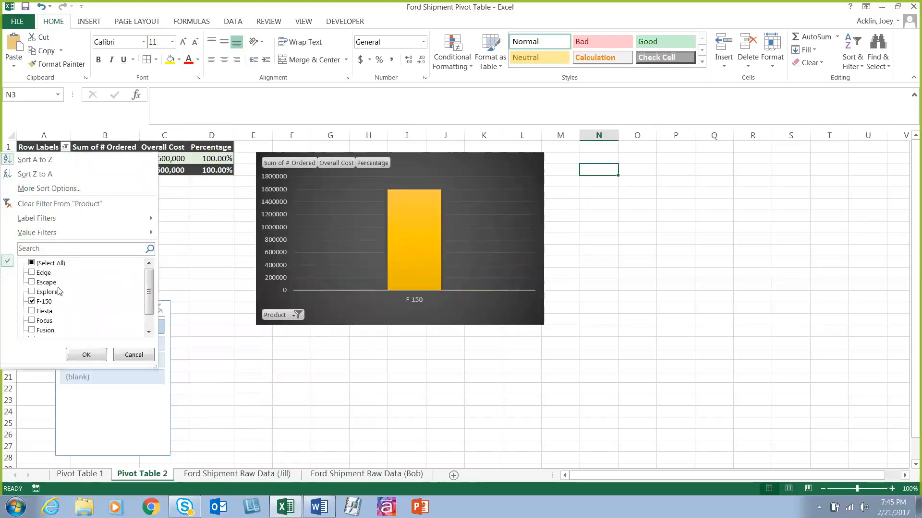
click(32, 264)
click(32, 301)
click(86, 354)
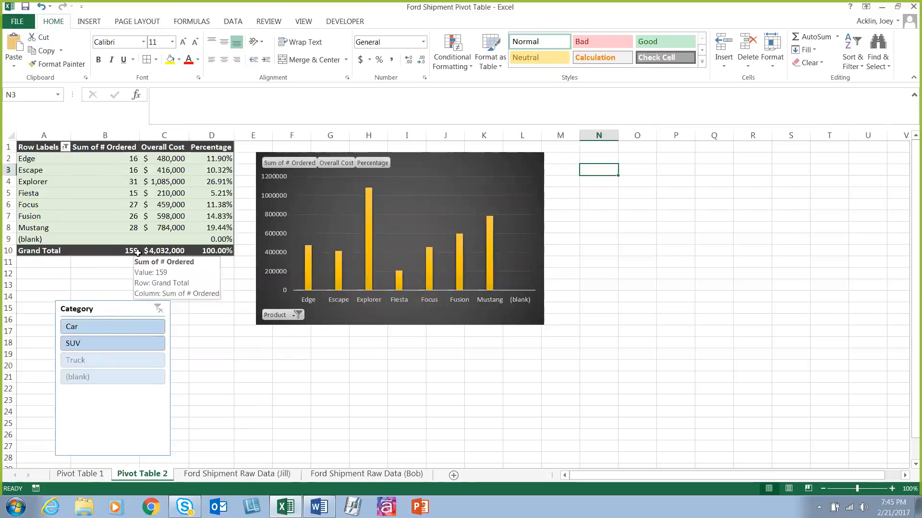
Step: Reselect all items in the Row Labels filter to restore every product in the PivotTable and chart
click(67, 148)
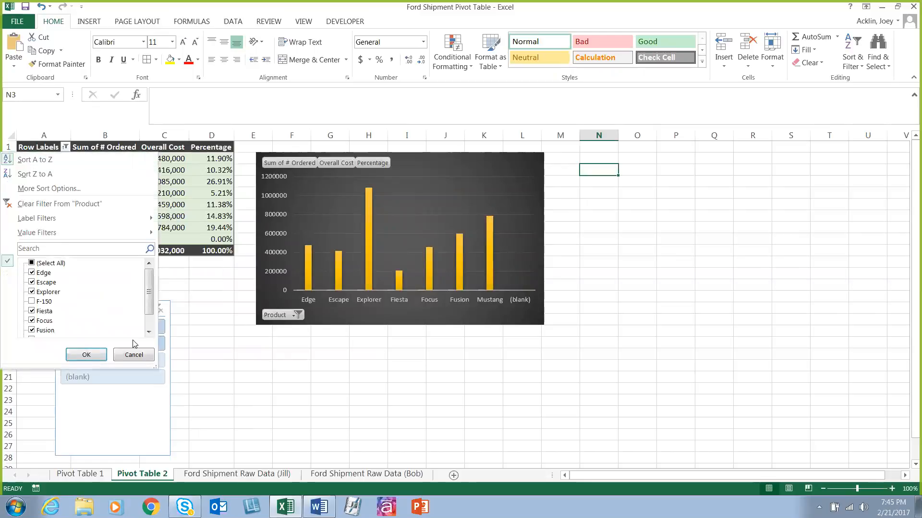
click(31, 263)
click(87, 355)
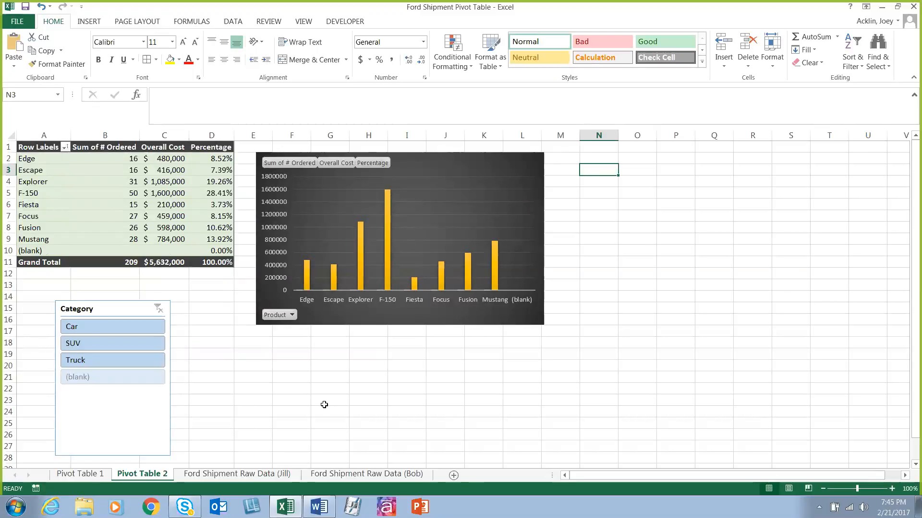
Step: Exclude the (blank) item from the PivotTable's Row Labels filter
drag(209, 161, 232, 239)
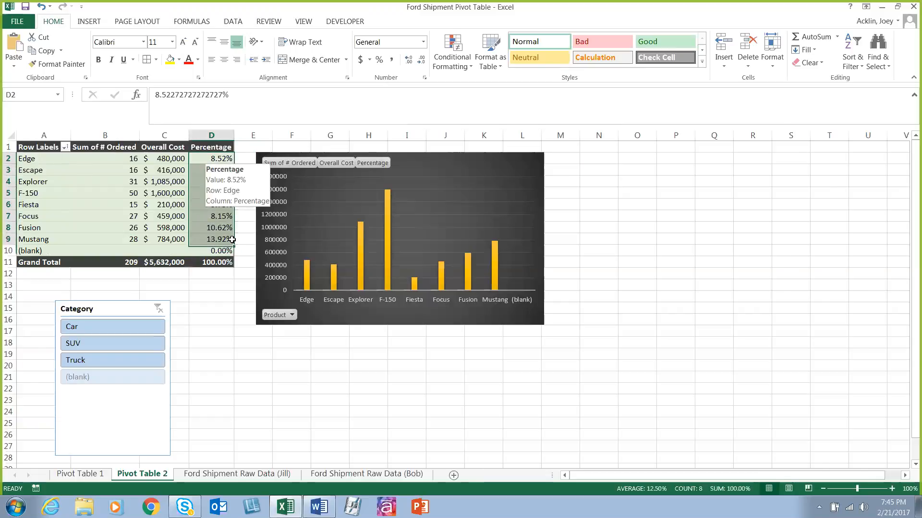
click(64, 147)
scroll(147, 278, down, 1)
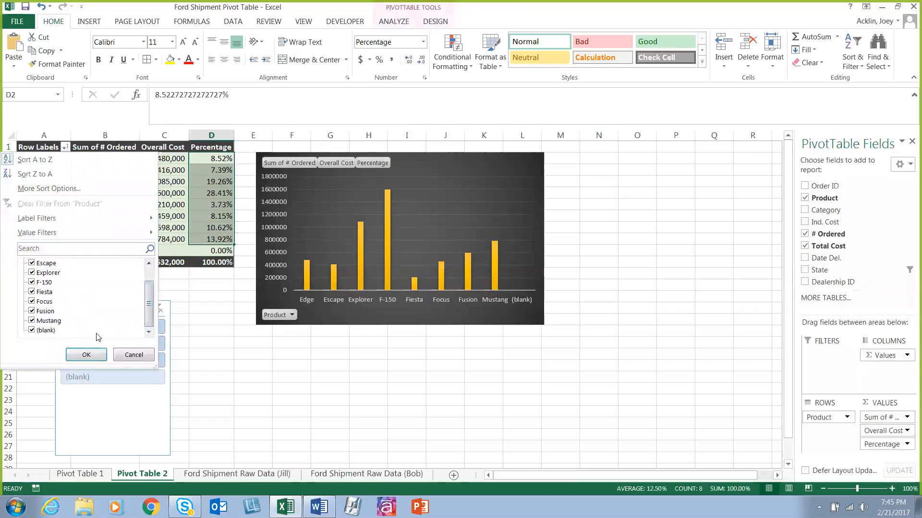
click(31, 330)
click(77, 355)
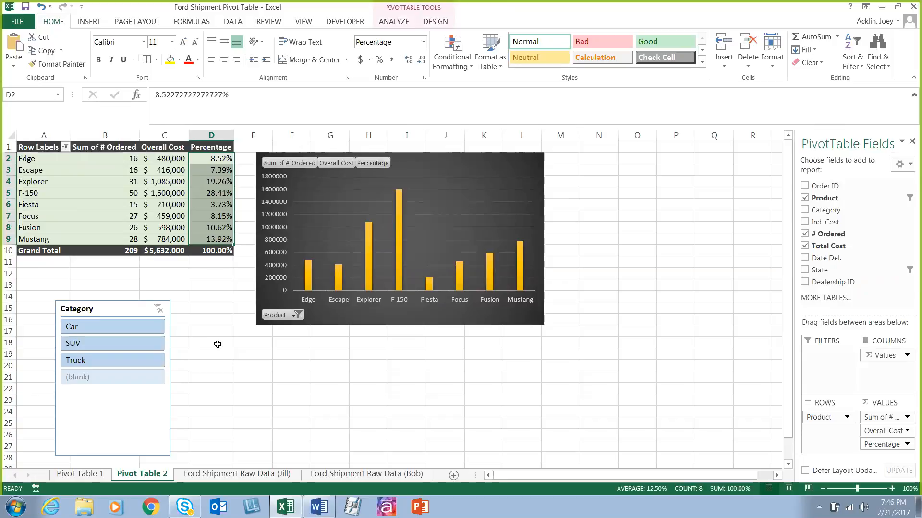
Step: Highlight values greater than 10% in all of column D with Green Fill with Dark Green Text
click(217, 158)
drag(218, 159, 217, 238)
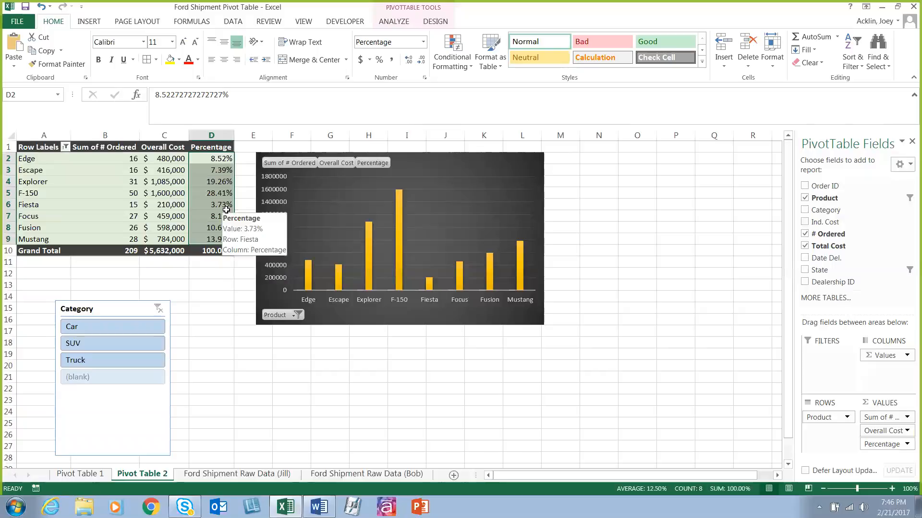
click(217, 132)
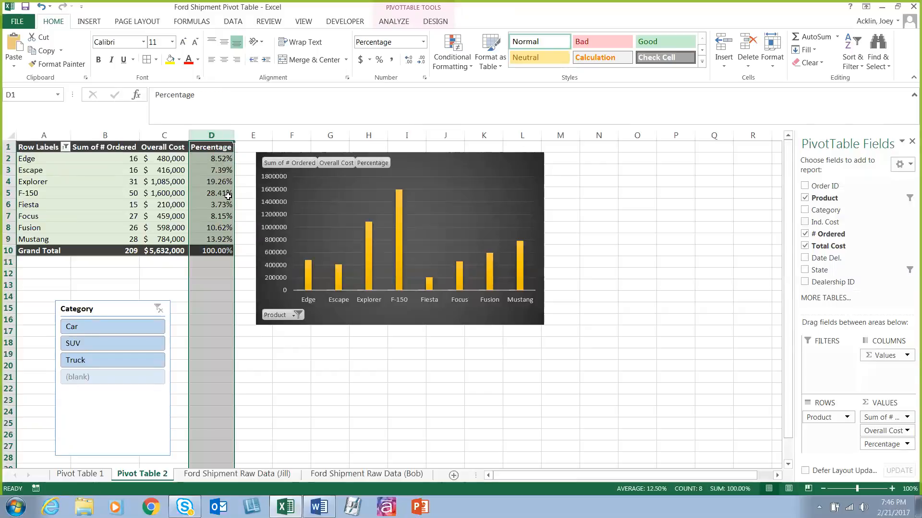
click(468, 71)
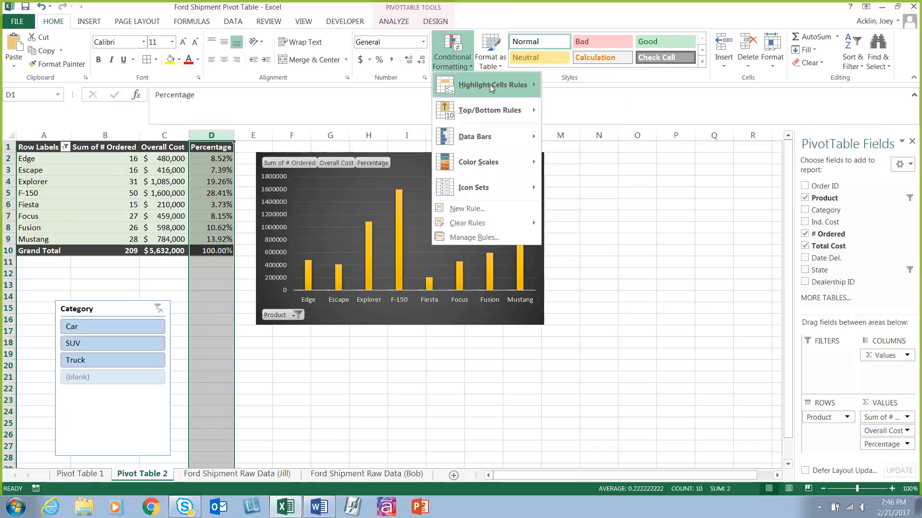
mouse_move(489, 84)
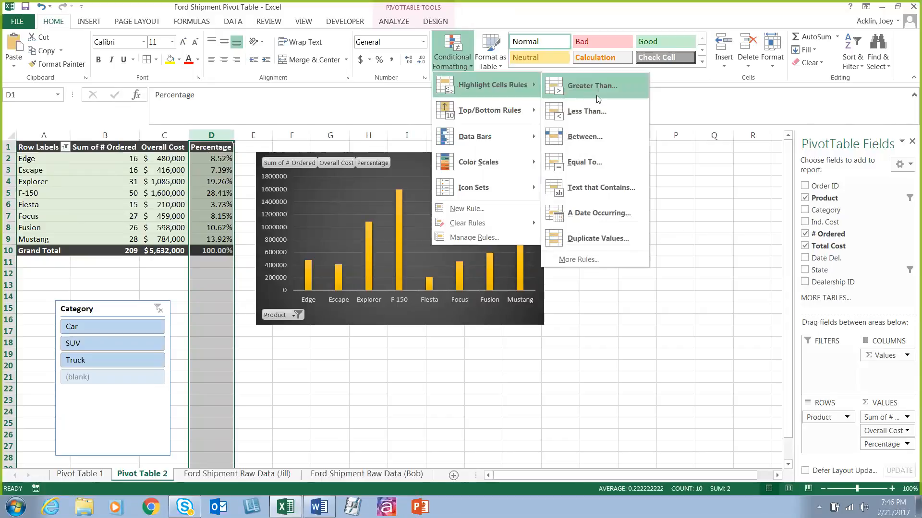
click(591, 87)
drag(348, 259, 444, 222)
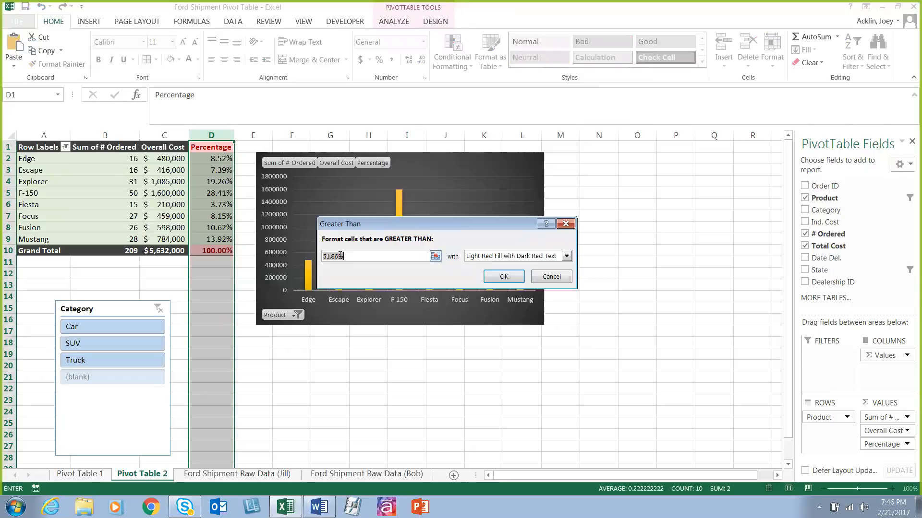
text(10)
click(567, 256)
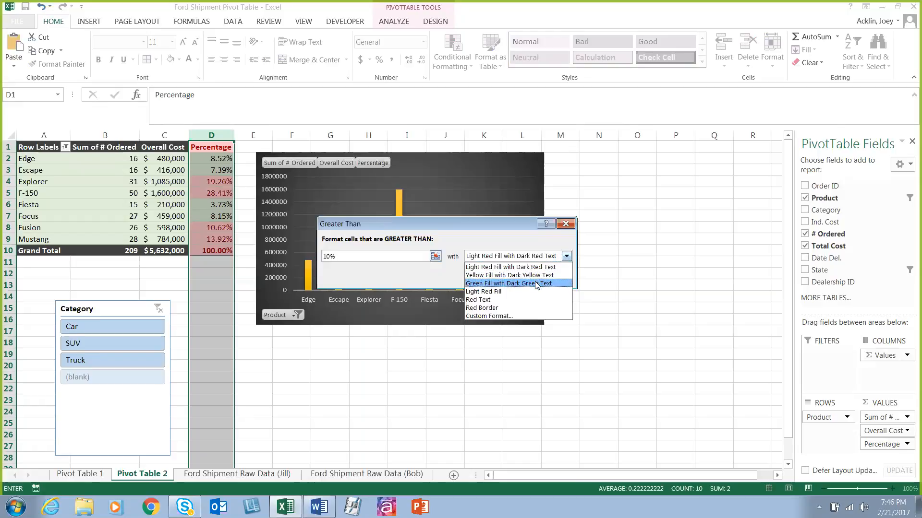
click(536, 283)
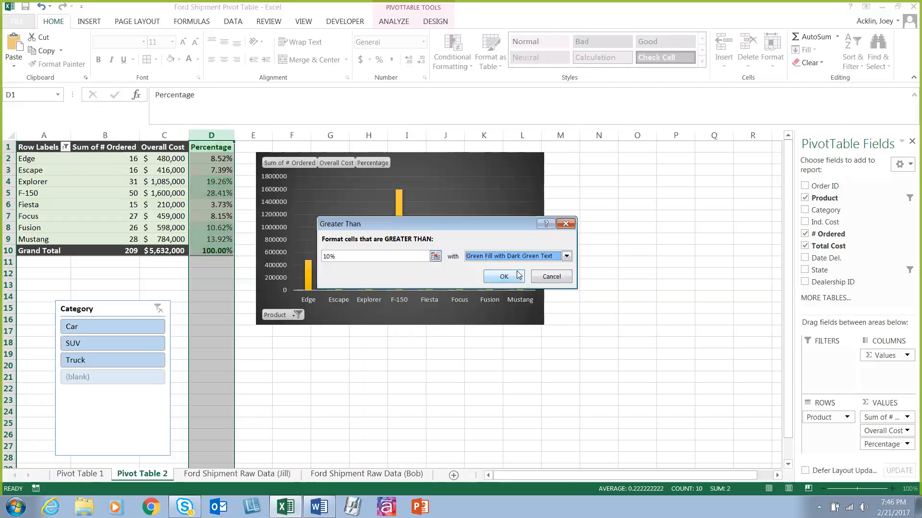
click(504, 277)
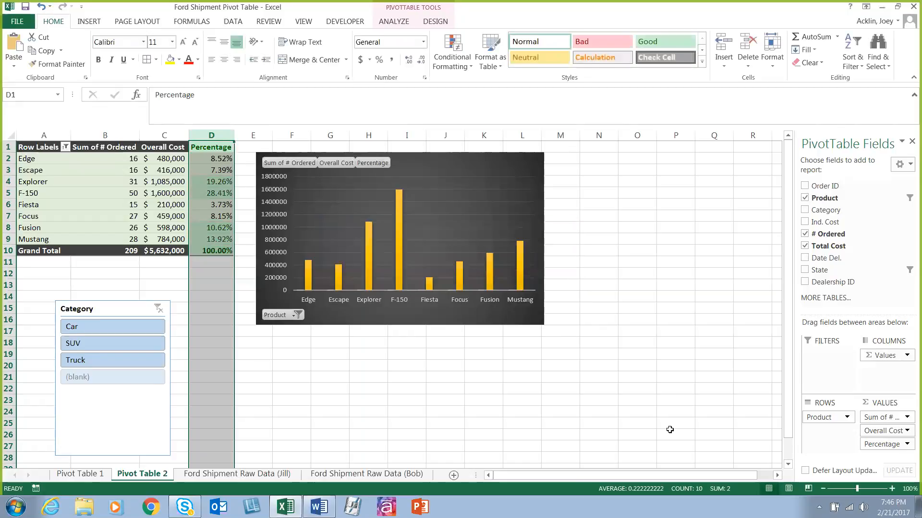
Step: Highlight values less than 9.99% in all of column D with Light Red Fill with Dark Red Text
click(450, 67)
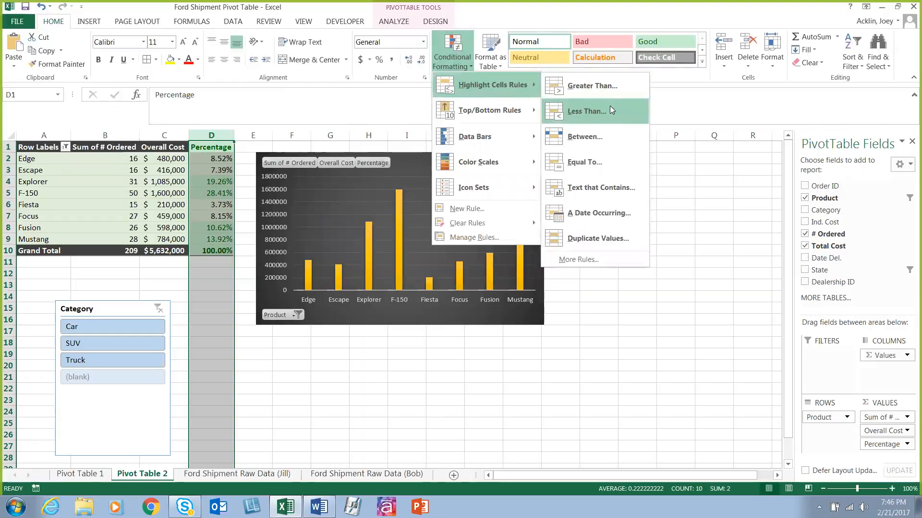
click(611, 111)
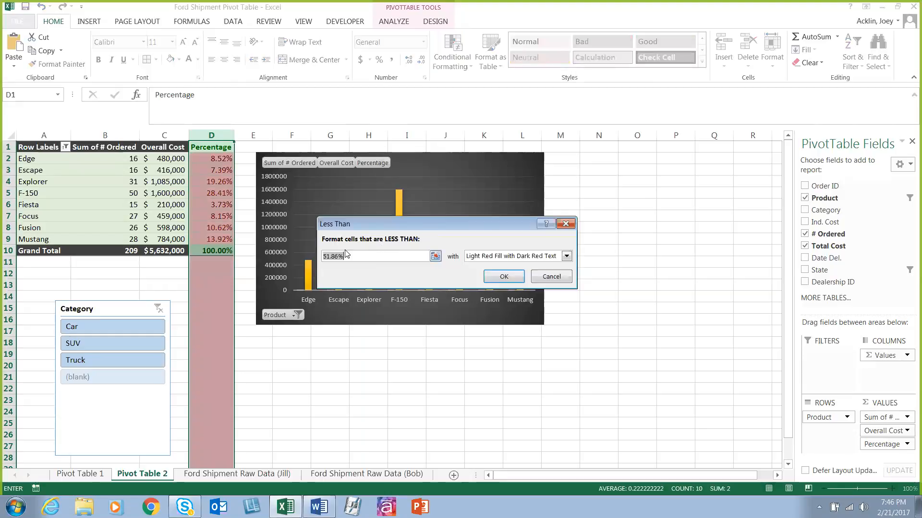
text(10%)
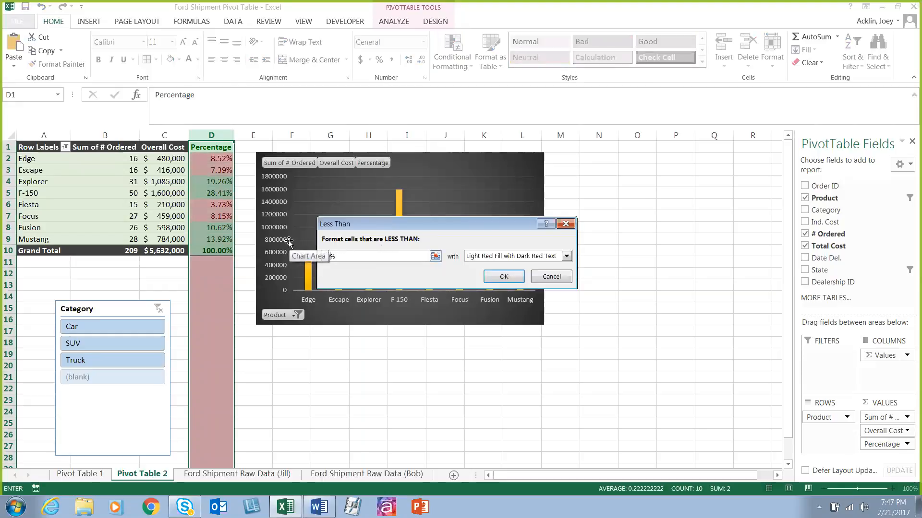
key(BackSpace)
key(BackSpace)
text(9.99)
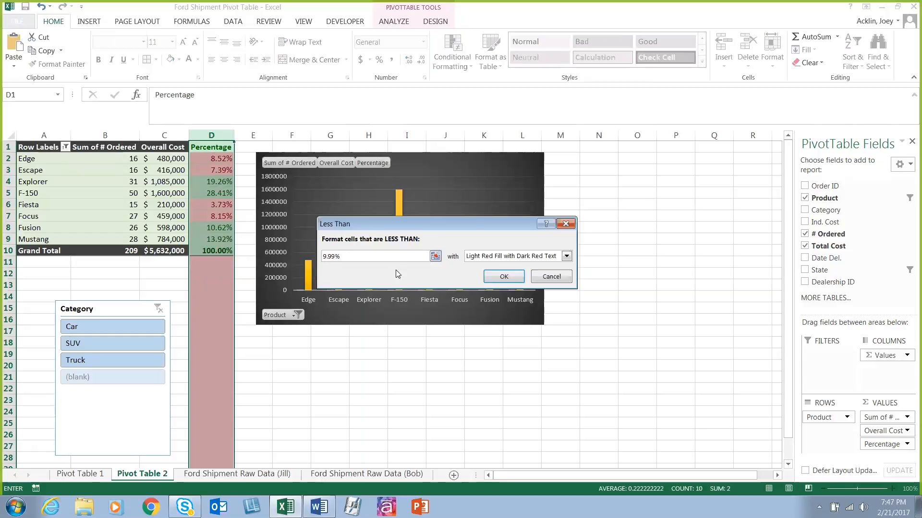
click(506, 277)
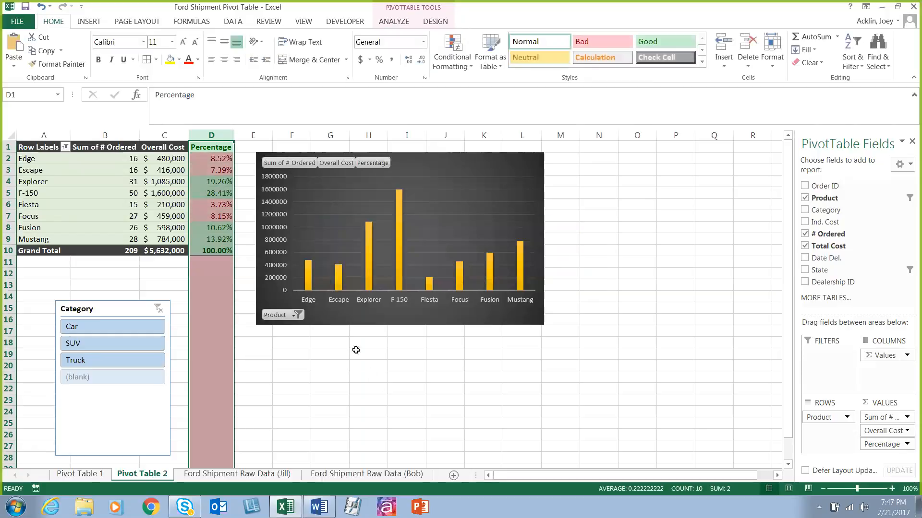
Step: Undo the two highlight rules on column D and the last Row Labels filter change
click(194, 147)
click(211, 251)
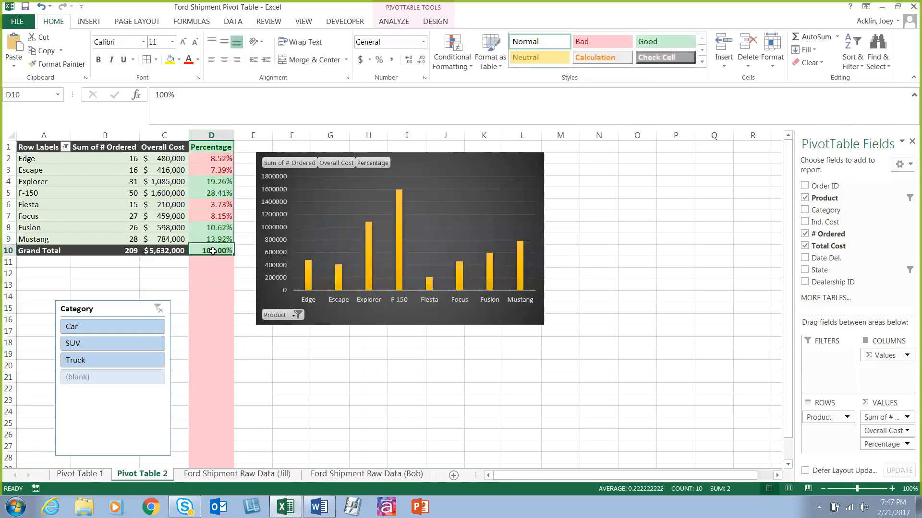
click(214, 136)
key(ctrl+z)
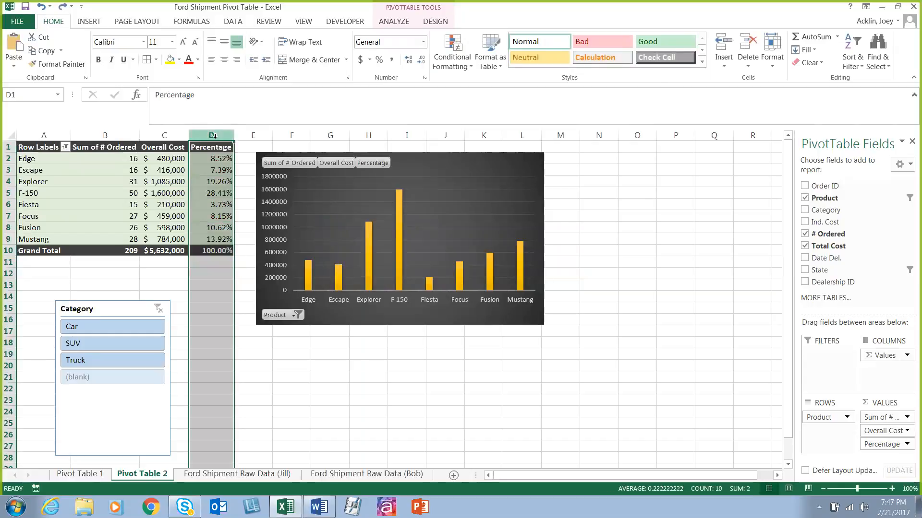
key(ctrl+z)
click(218, 136)
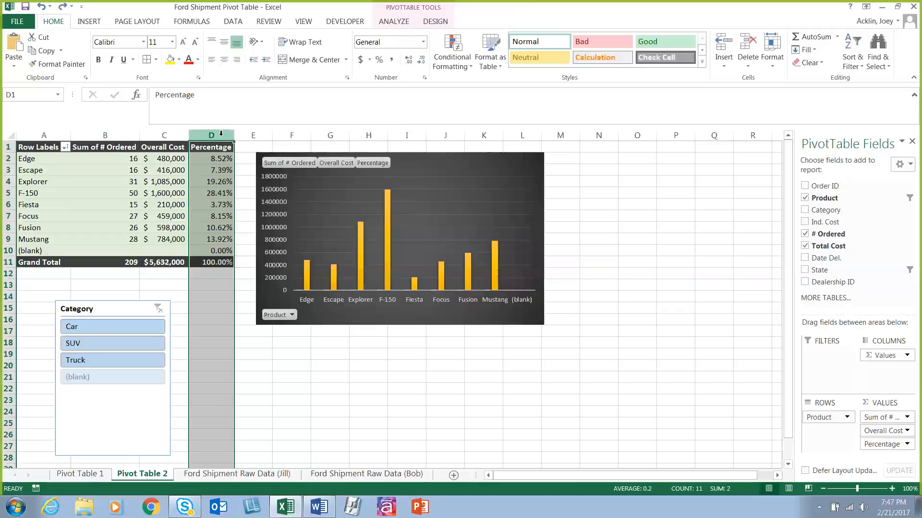
Step: Filter the (blank) item out of the PivotTable's Row Labels again
click(64, 146)
scroll(148, 317, down, 1)
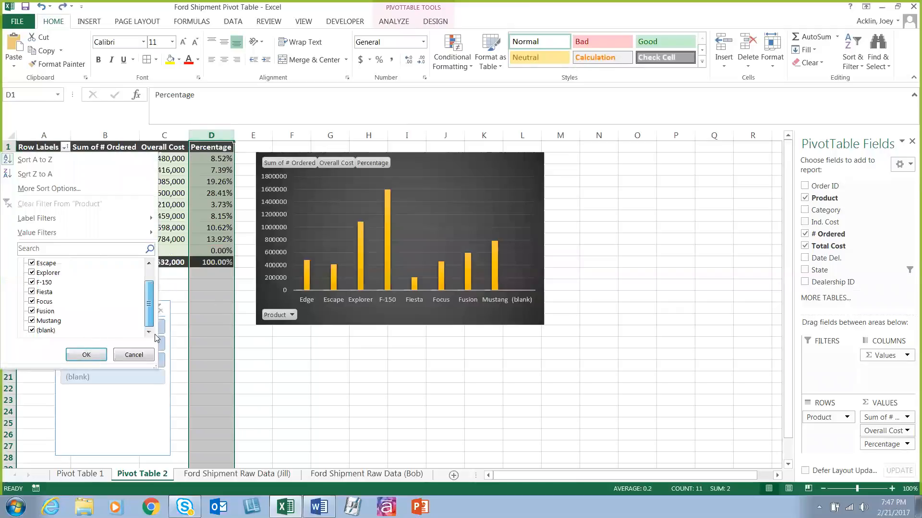
click(31, 330)
click(86, 355)
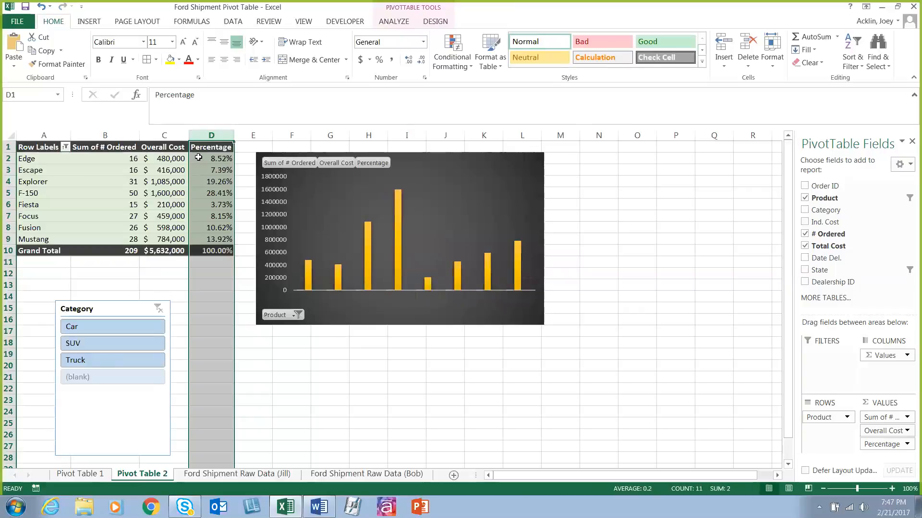
Step: Highlight Percentage values in D2:D9 that are greater than 10% with Green Fill with Dark Green Text
drag(199, 157, 214, 239)
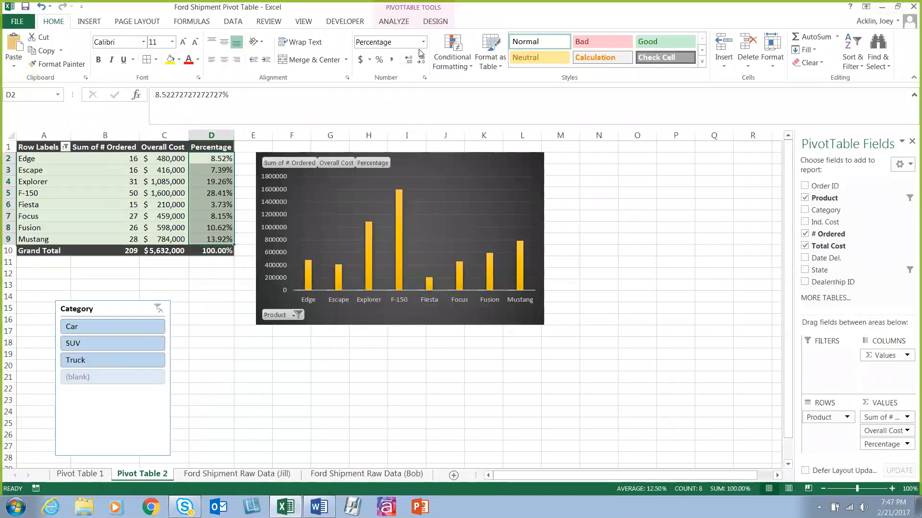
click(437, 64)
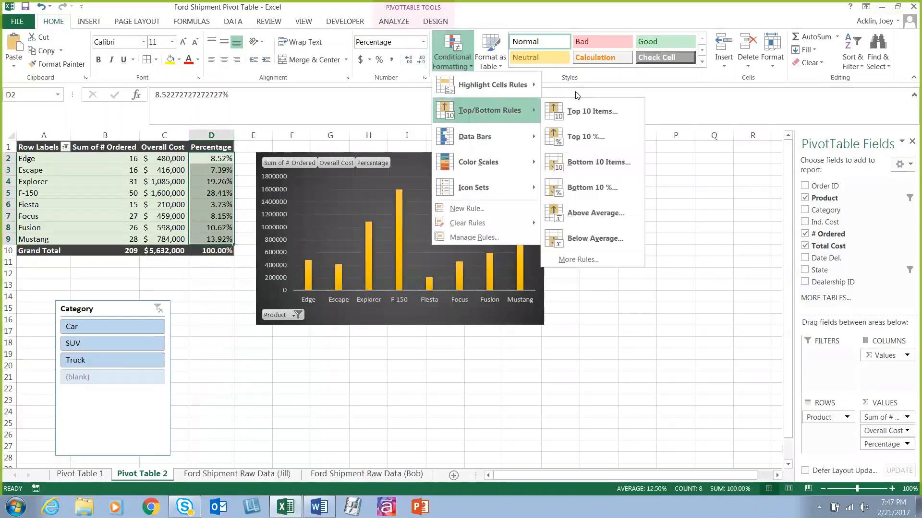
mouse_move(528, 85)
click(589, 87)
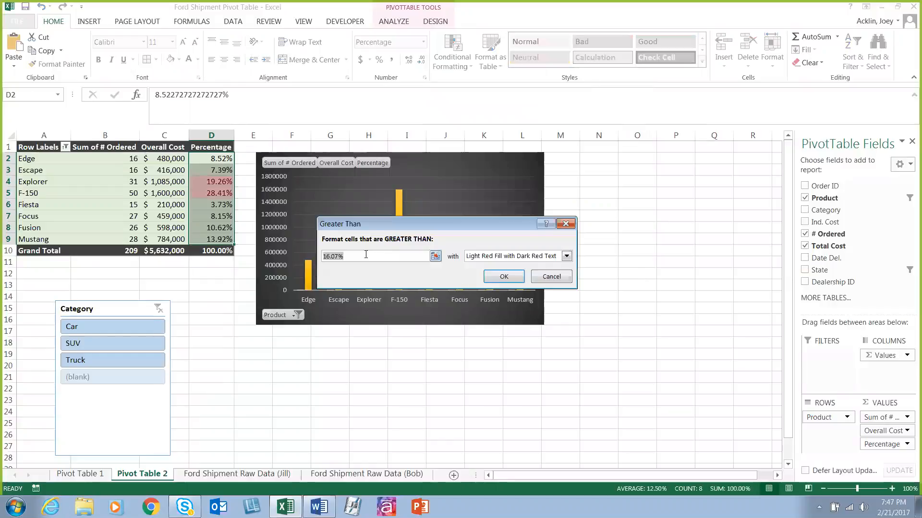
text(10)
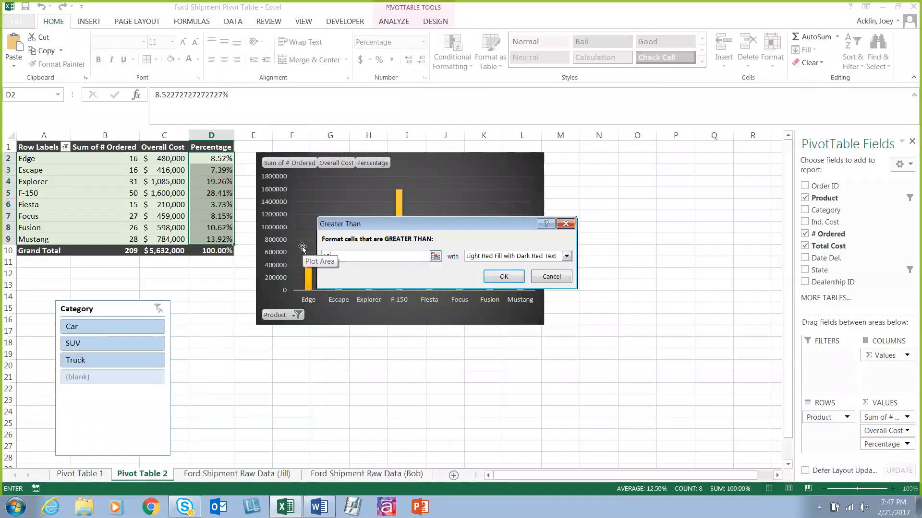
text(%)
click(566, 256)
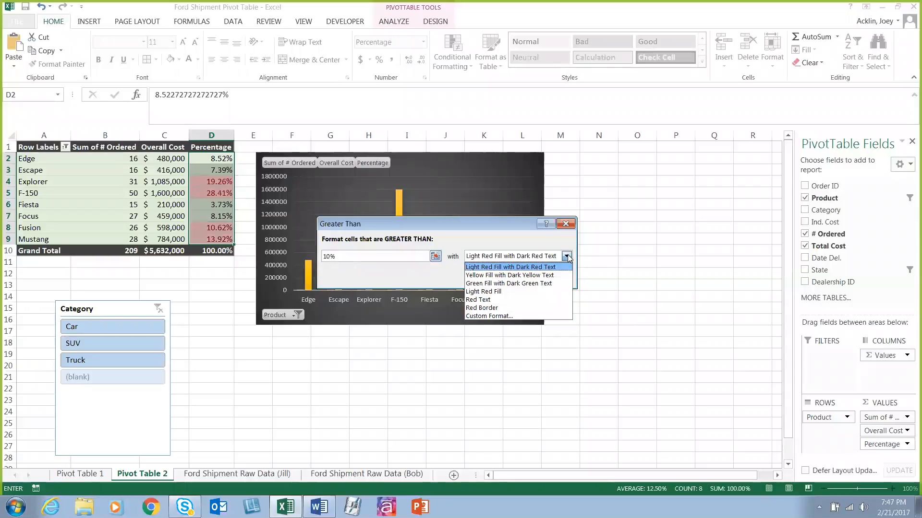
click(540, 283)
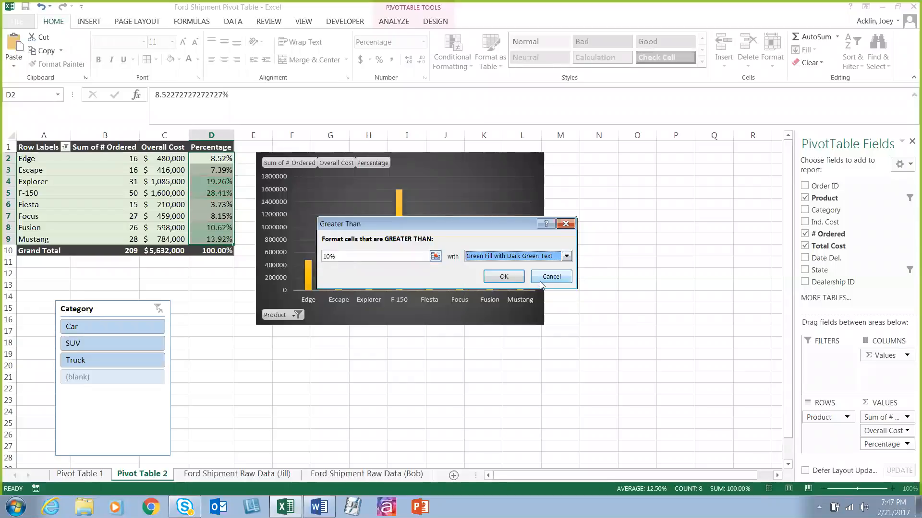
click(504, 277)
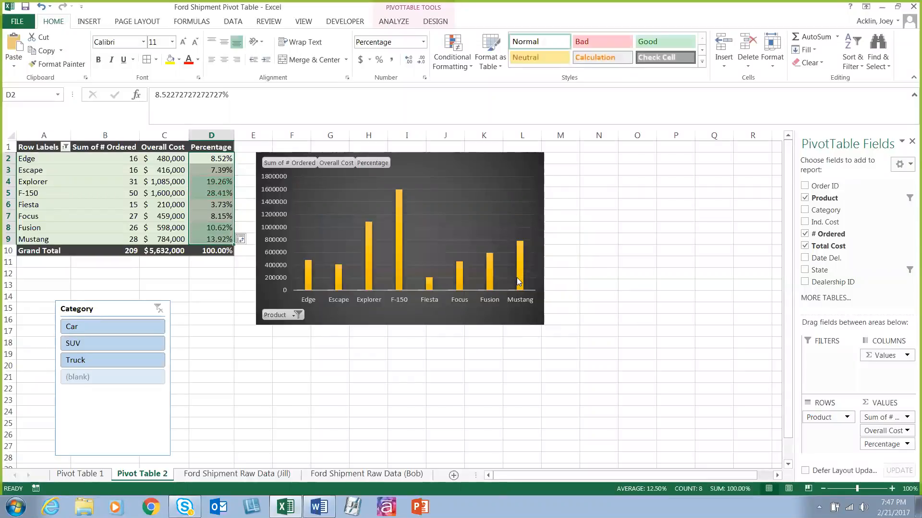
Step: Highlight Percentage values in D2:D9 that are less than 9.99% with Light Red Fill with Dark Red Text
click(453, 52)
mouse_move(494, 85)
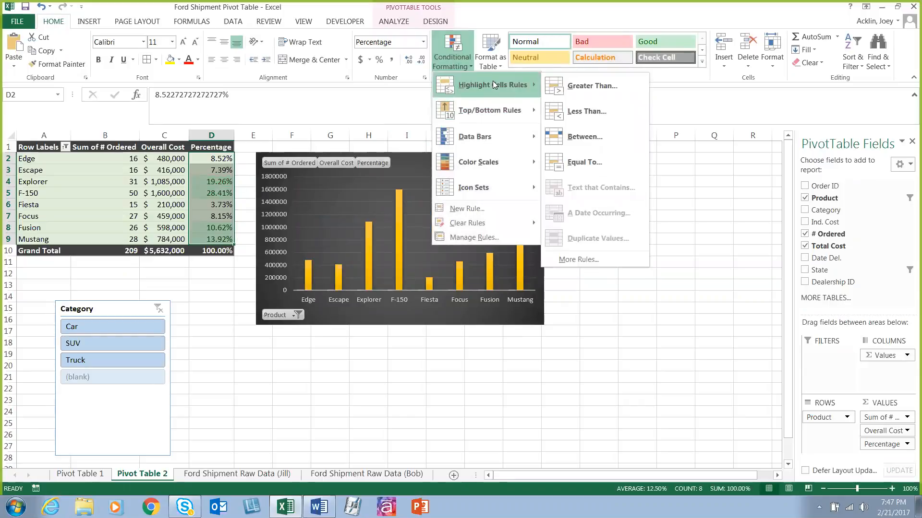
click(579, 110)
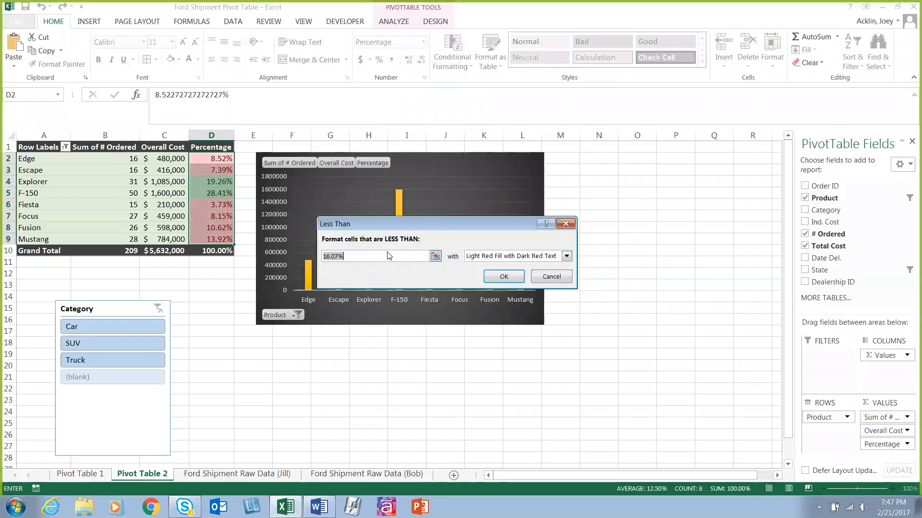
drag(339, 255, 311, 254)
text(9.99)
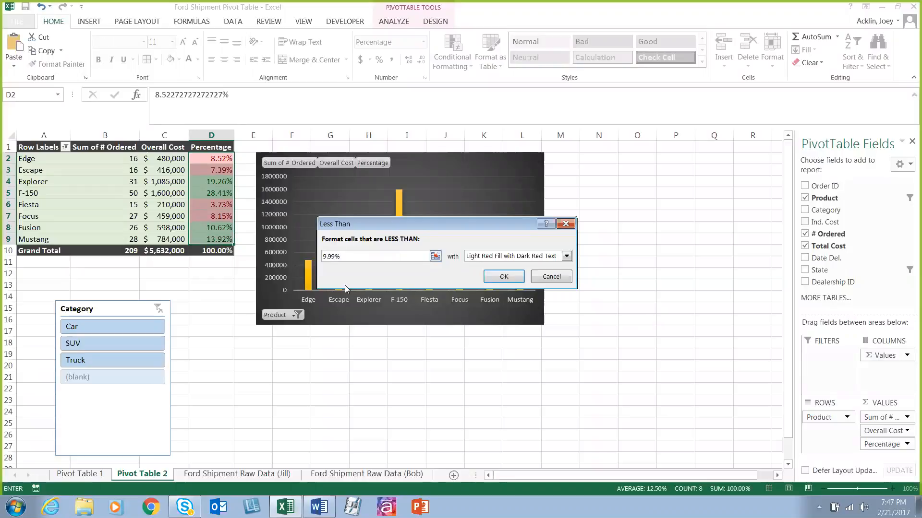
click(504, 278)
click(660, 354)
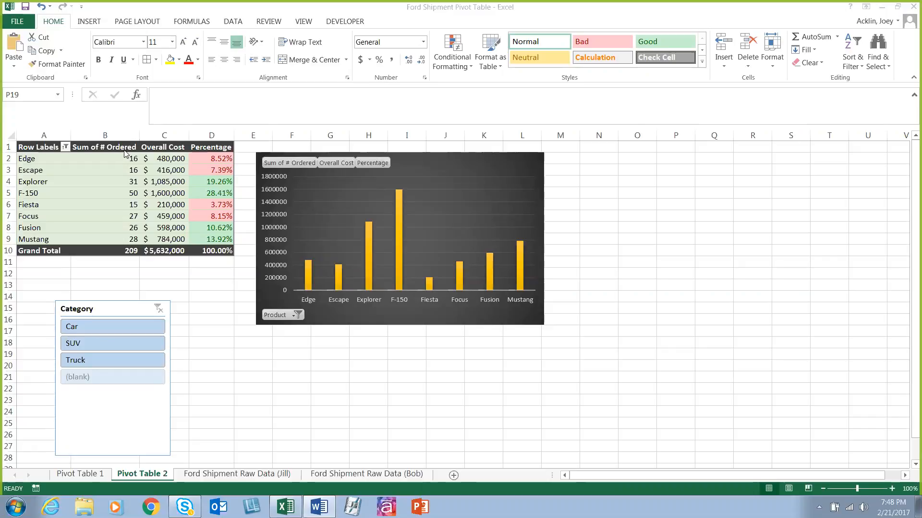
click(119, 169)
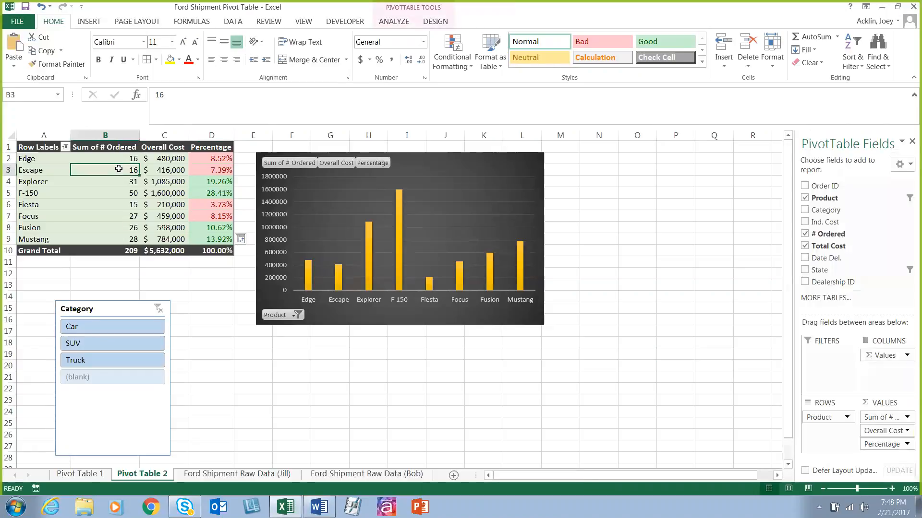
mouse_move(118, 169)
click(219, 264)
drag(213, 159, 226, 240)
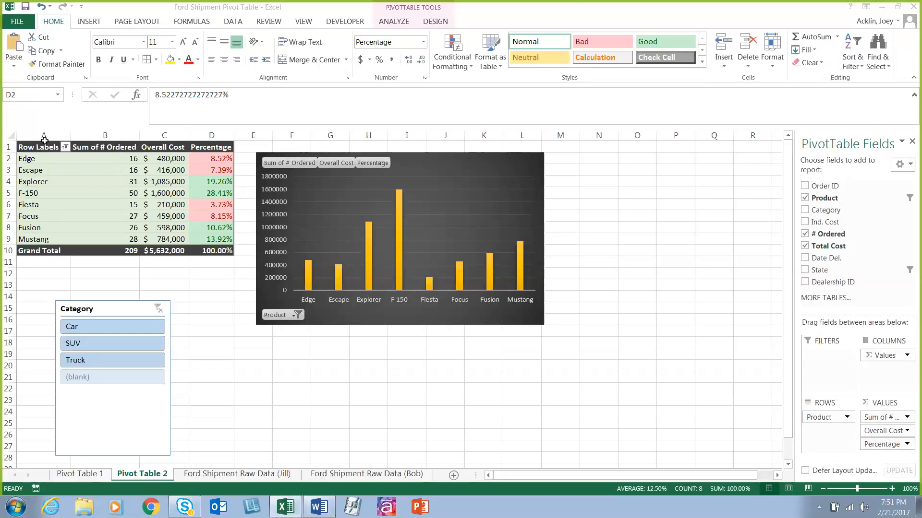
drag(44, 143, 215, 247)
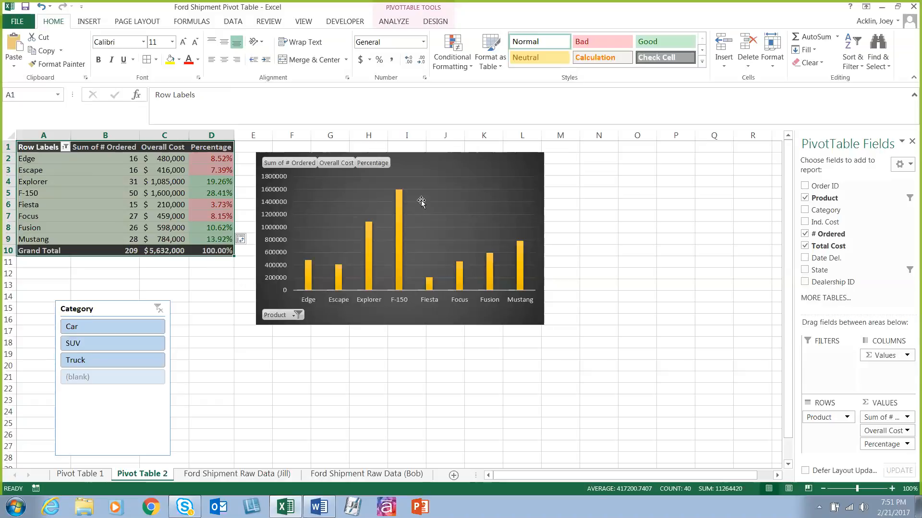
Step: Change the PivotChart's type to Radar
click(463, 162)
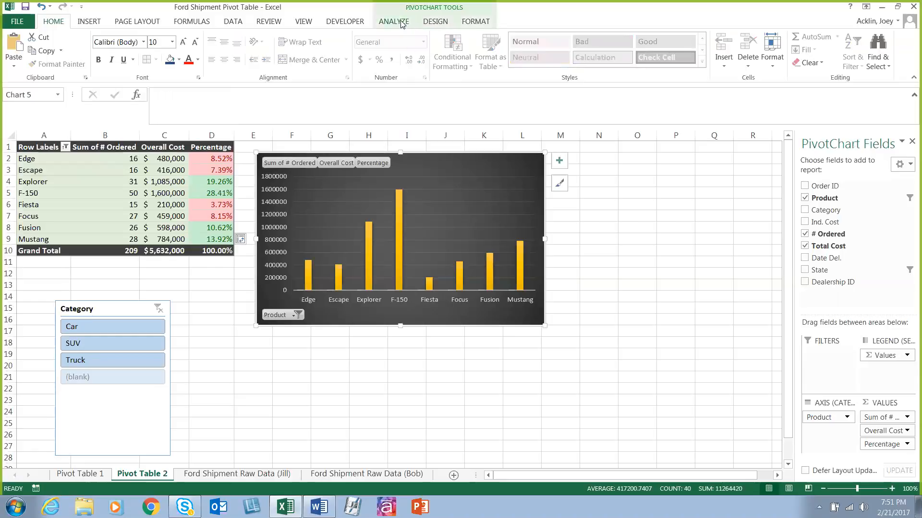
click(427, 22)
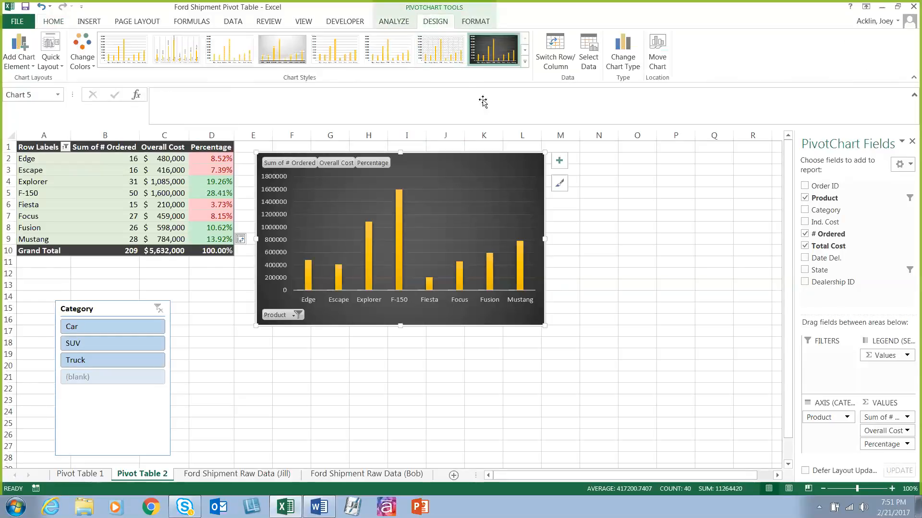
click(625, 60)
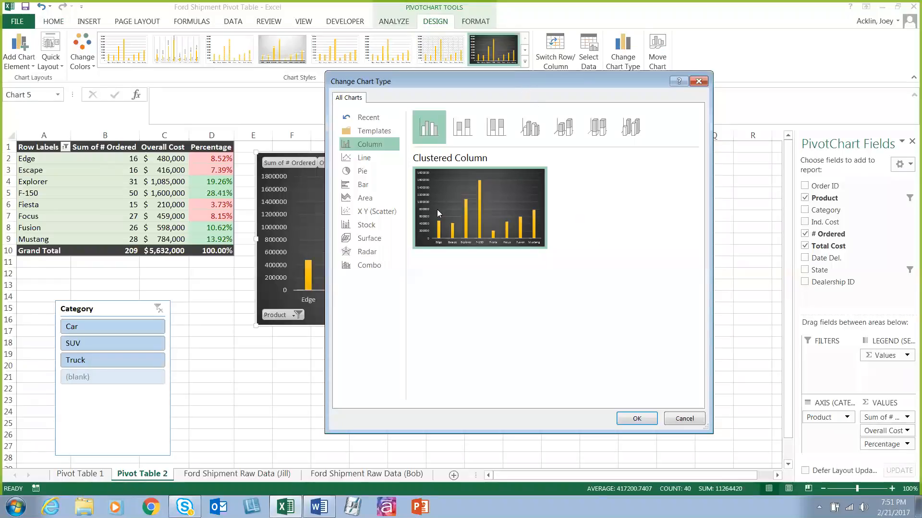
drag(542, 82, 603, 68)
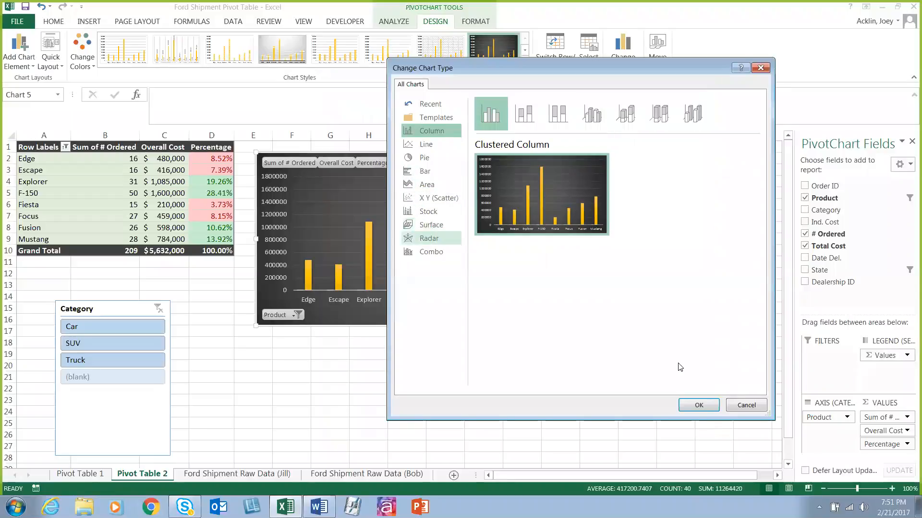
key(Return)
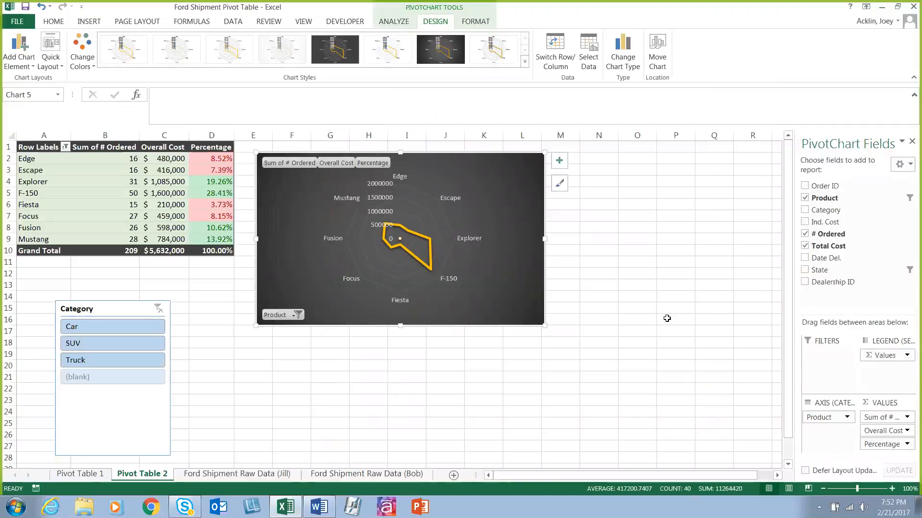
Step: Change the PivotChart's type to 3-D Pie
click(623, 56)
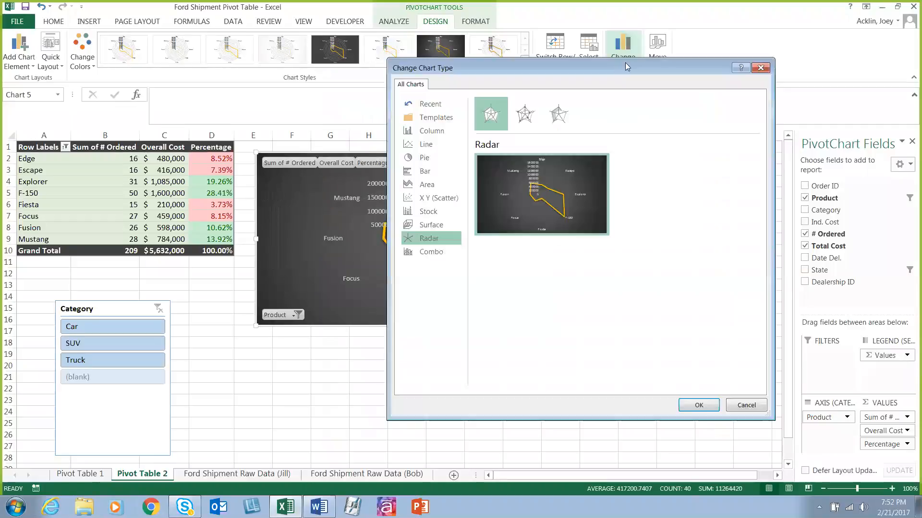
click(426, 156)
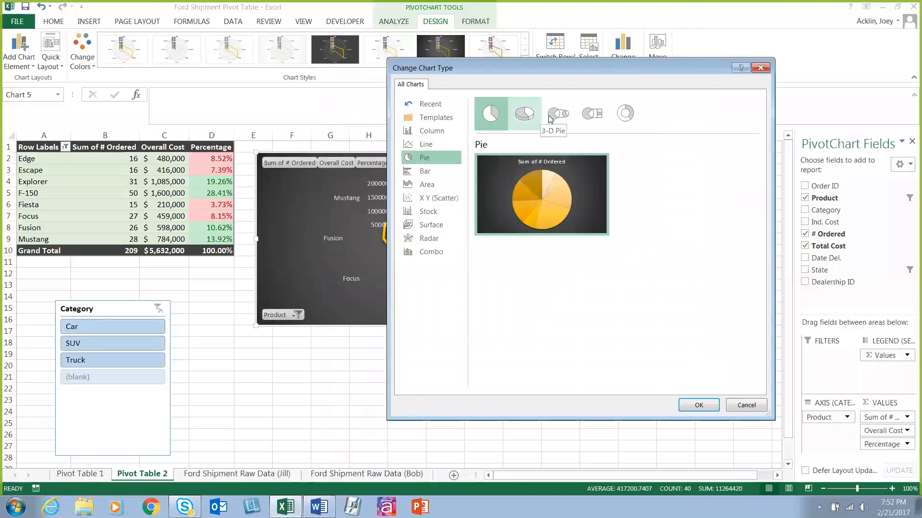
click(524, 115)
click(699, 406)
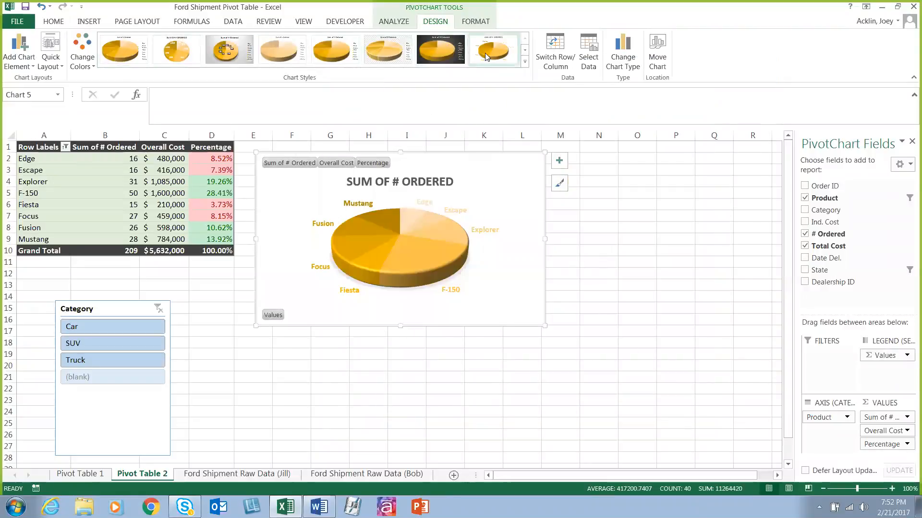
Step: Pull all the pie slices apart, and move the F-150, Fiesta, Focus, Fusion and Mustang slices back toward the centre
click(451, 221)
drag(451, 222, 514, 290)
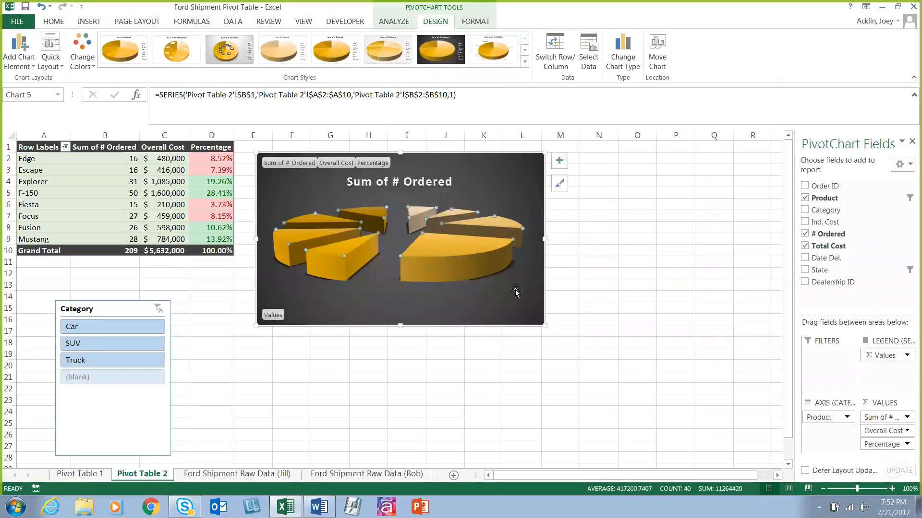
click(465, 255)
drag(465, 255, 439, 284)
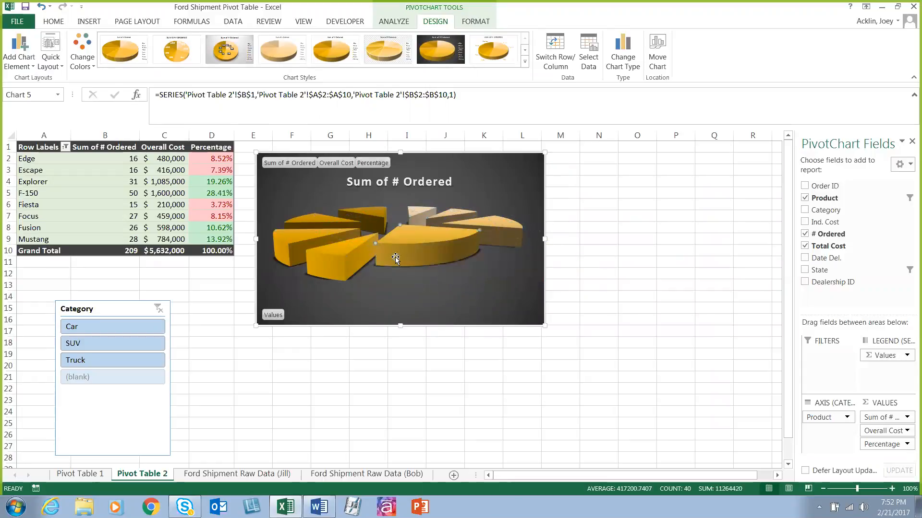
drag(358, 257, 366, 247)
drag(298, 244, 420, 226)
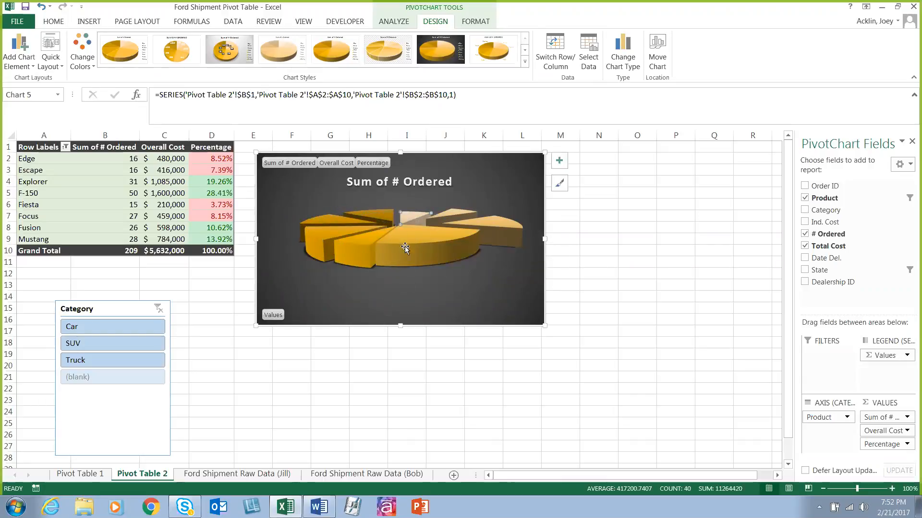
Step: Add a data label to the F-150 slice and select the whole chart area
mouse_move(395, 252)
click(561, 163)
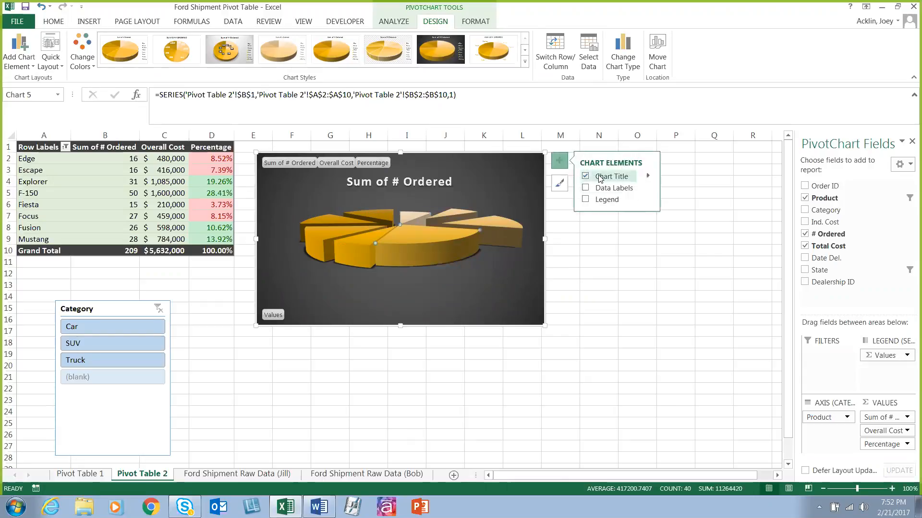
click(585, 188)
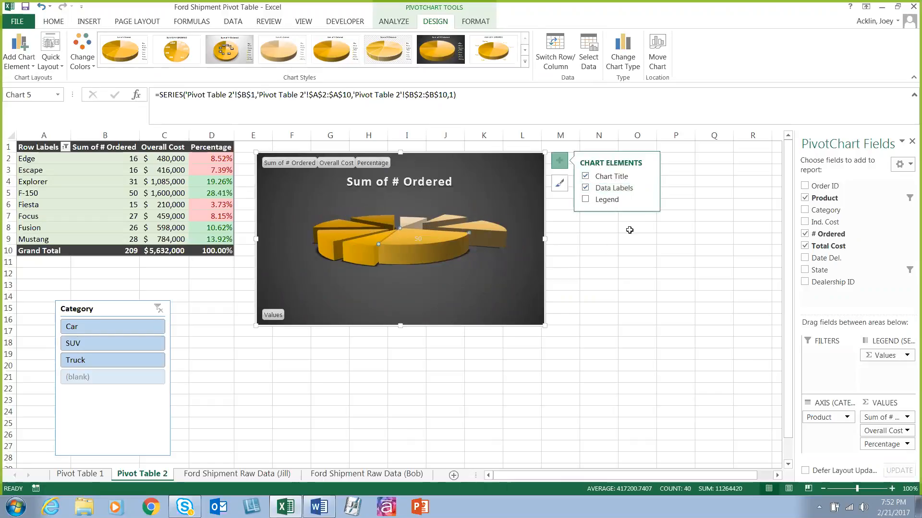
click(648, 188)
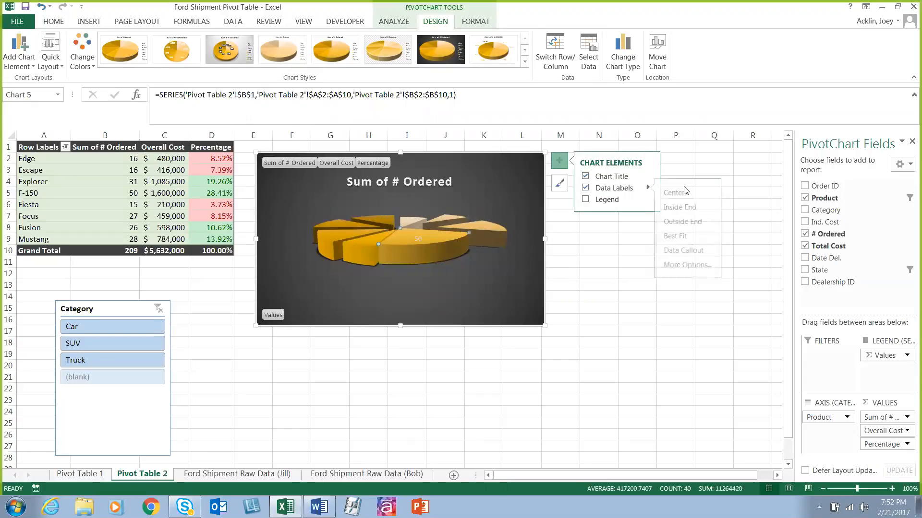
click(704, 266)
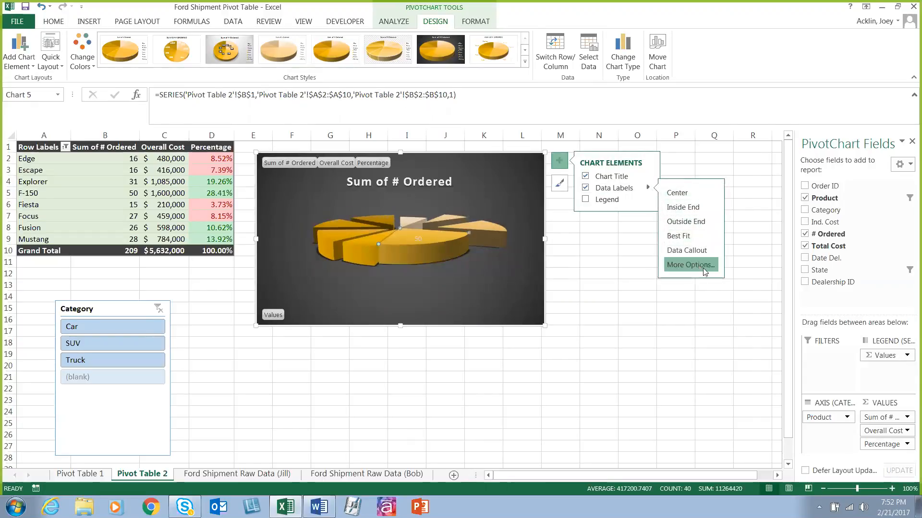
click(284, 268)
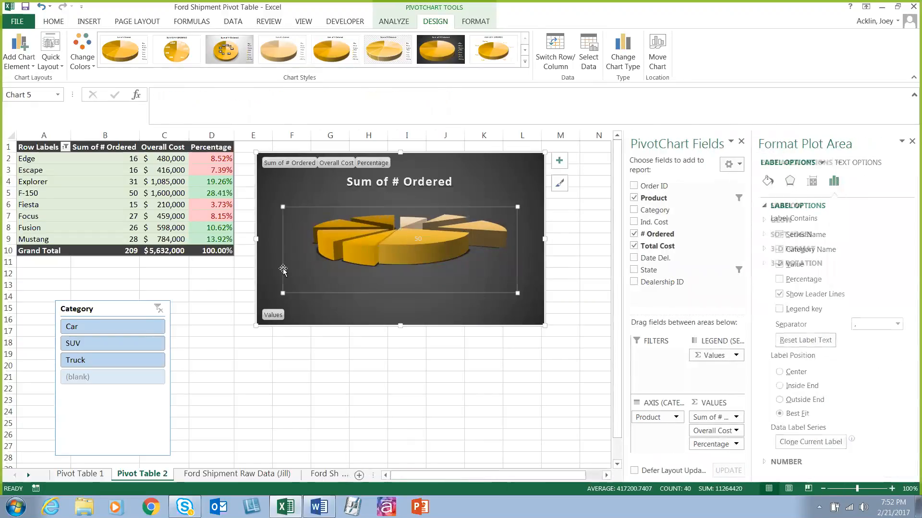
click(264, 188)
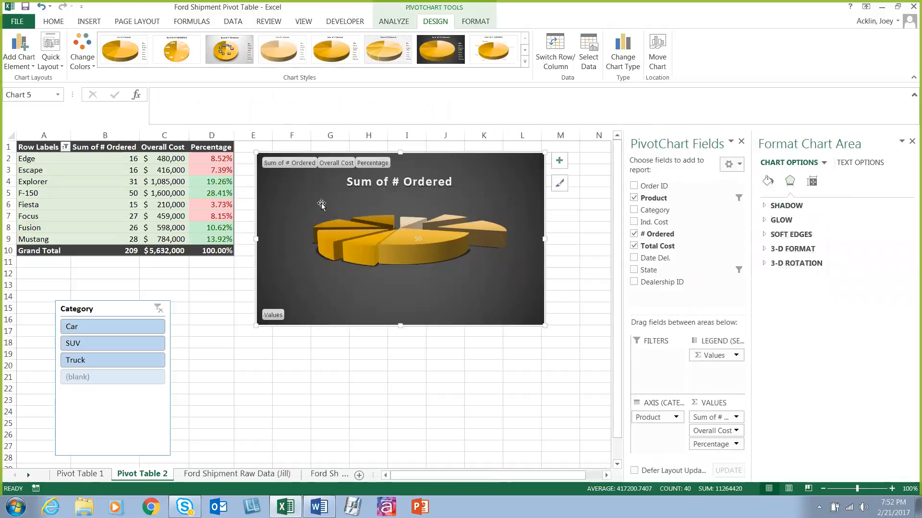
Step: Set the data labels of all pie slices to show the category name and percentage, using the full data label options
click(562, 162)
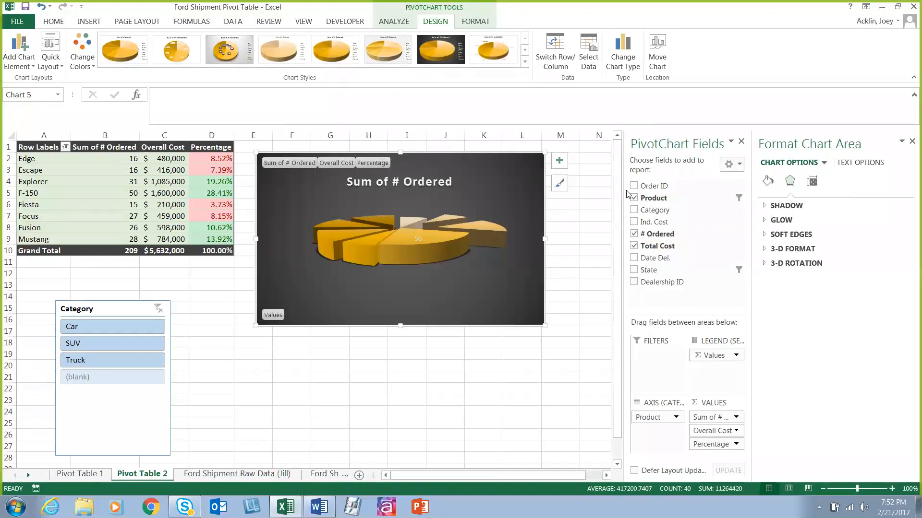
click(652, 189)
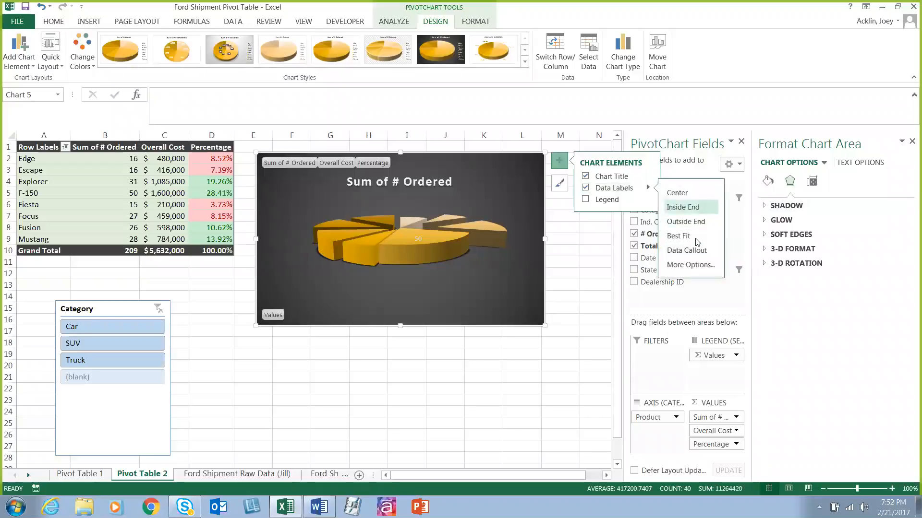
click(681, 264)
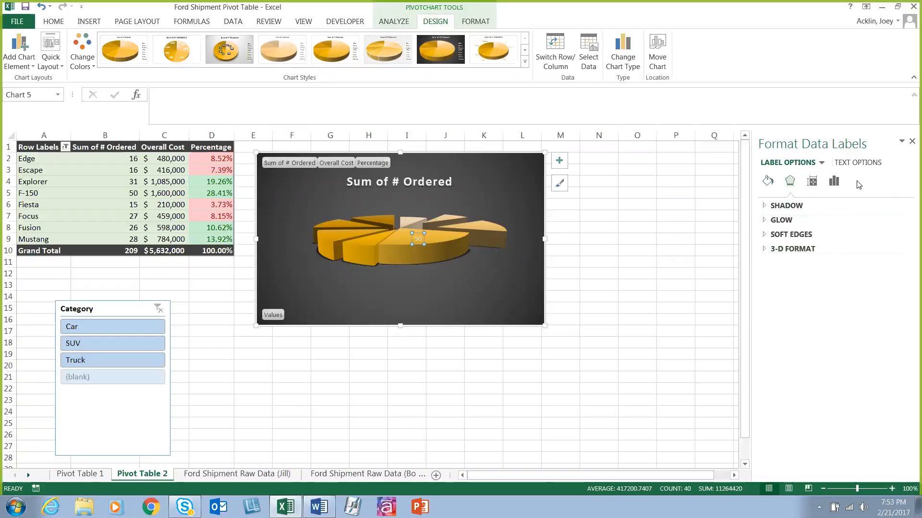
click(811, 181)
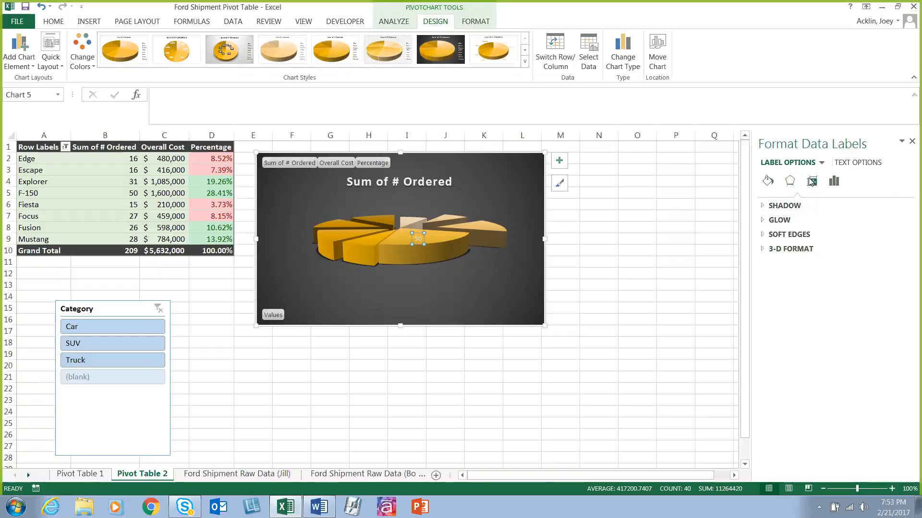
click(871, 163)
click(789, 181)
click(813, 181)
click(803, 164)
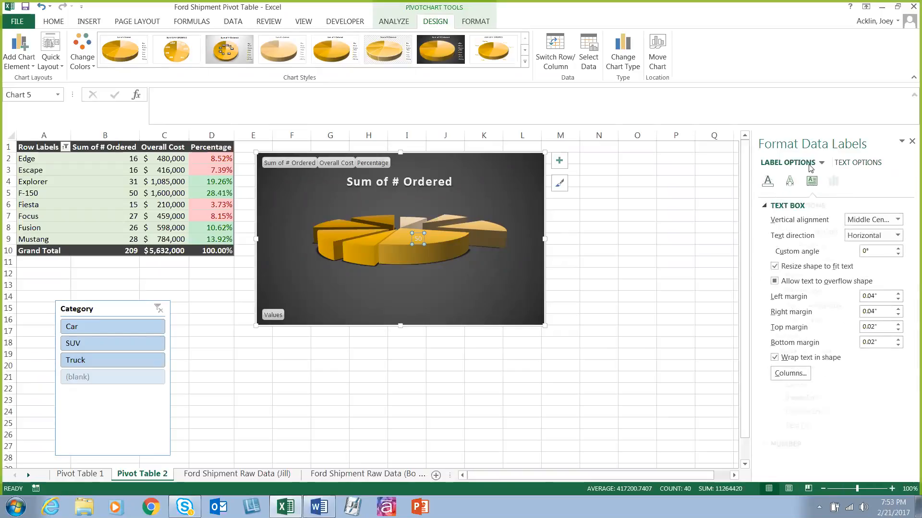
click(779, 292)
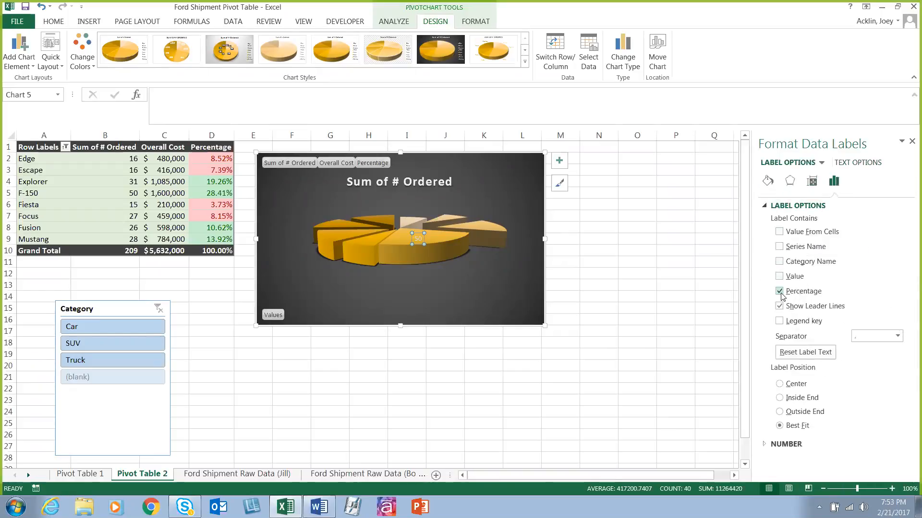
click(779, 261)
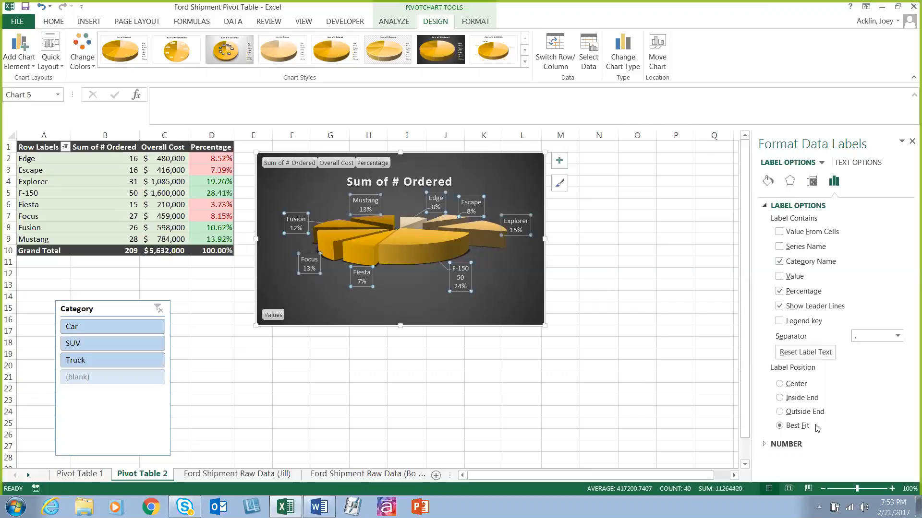
Step: Try the Outside End, Inside End and Center positions for the data labels, and return to Best Fit
click(780, 412)
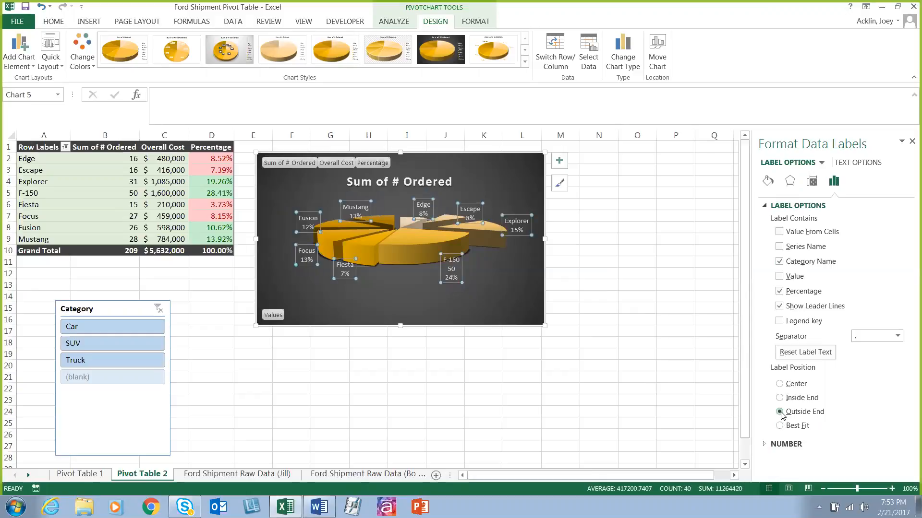
click(779, 398)
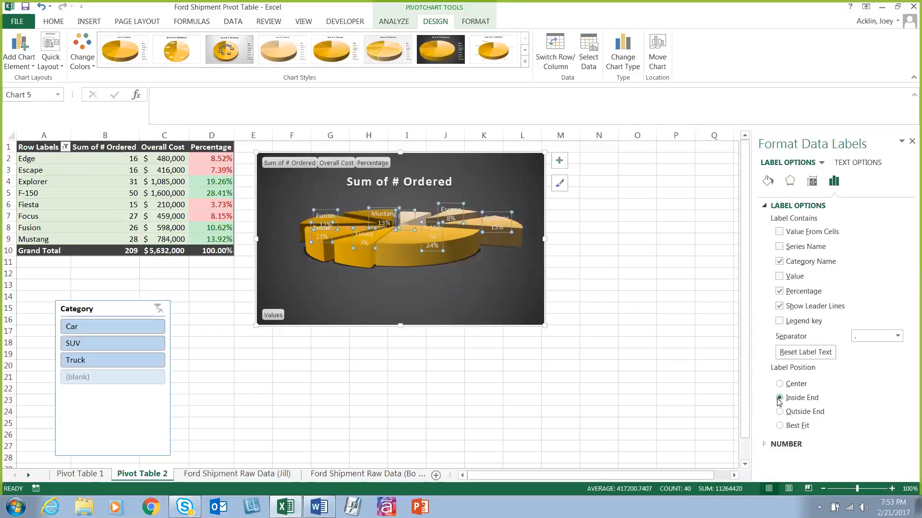
click(780, 385)
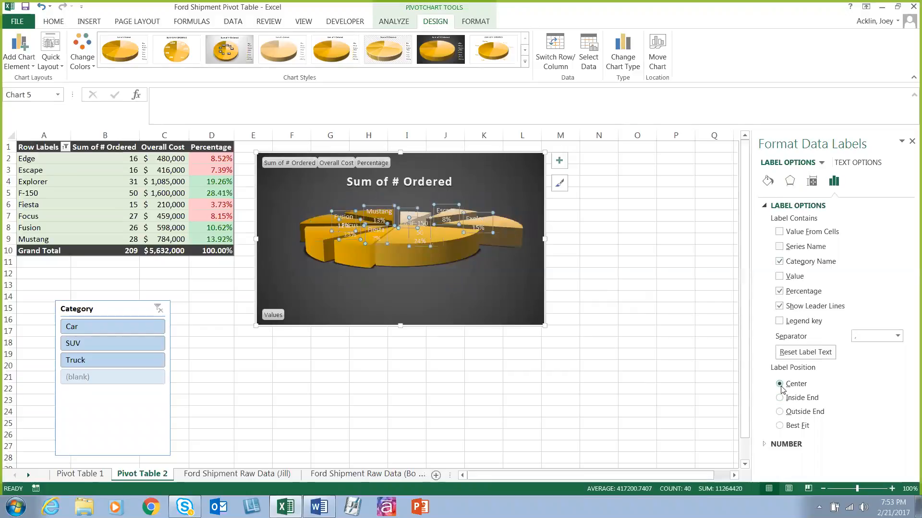
click(779, 426)
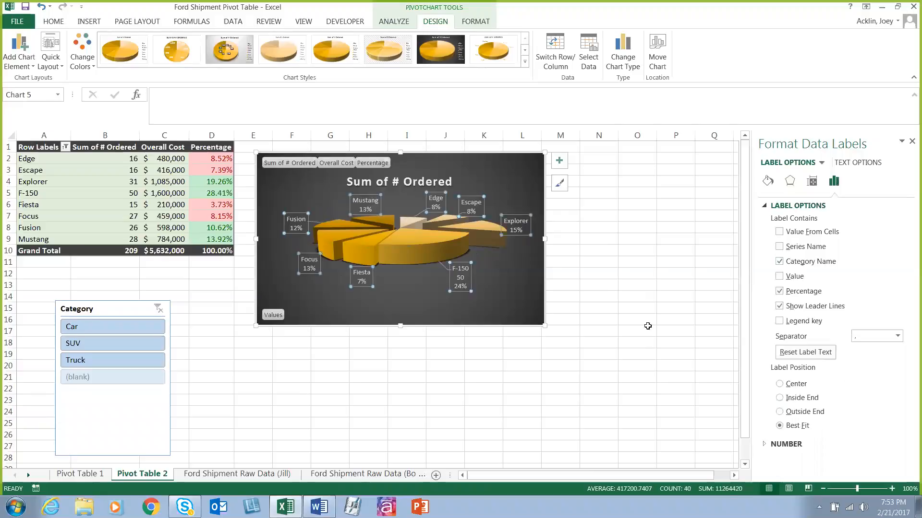
click(763, 445)
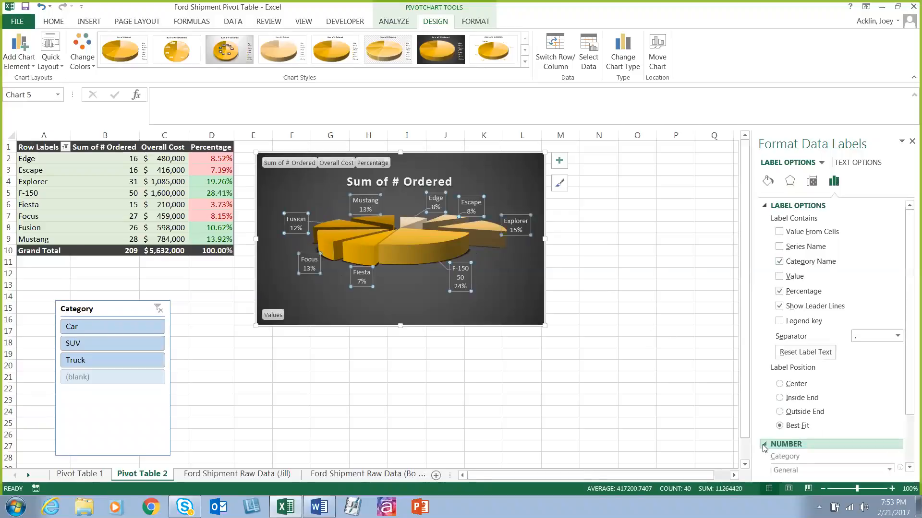
click(782, 444)
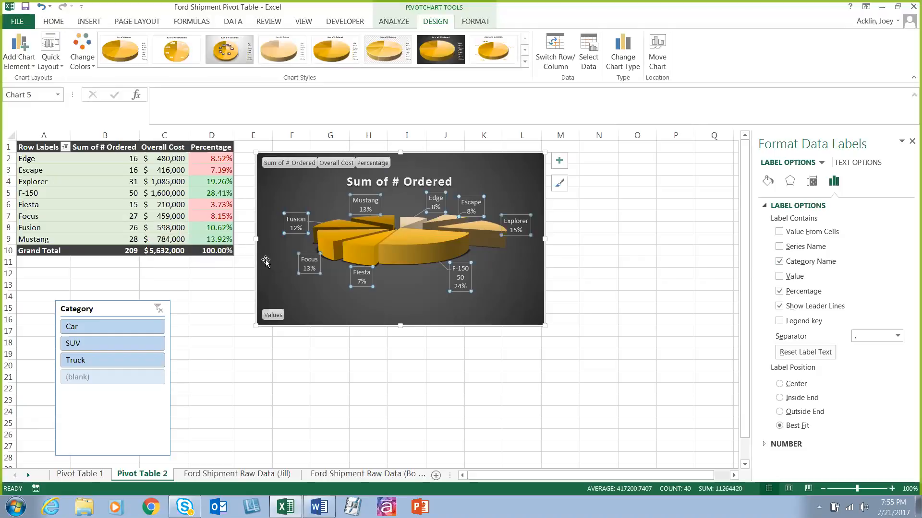
click(584, 380)
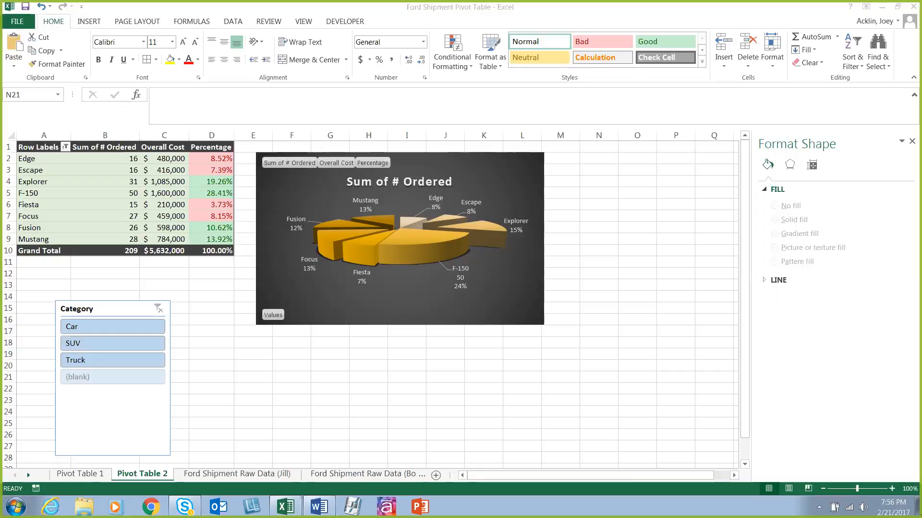
click(688, 362)
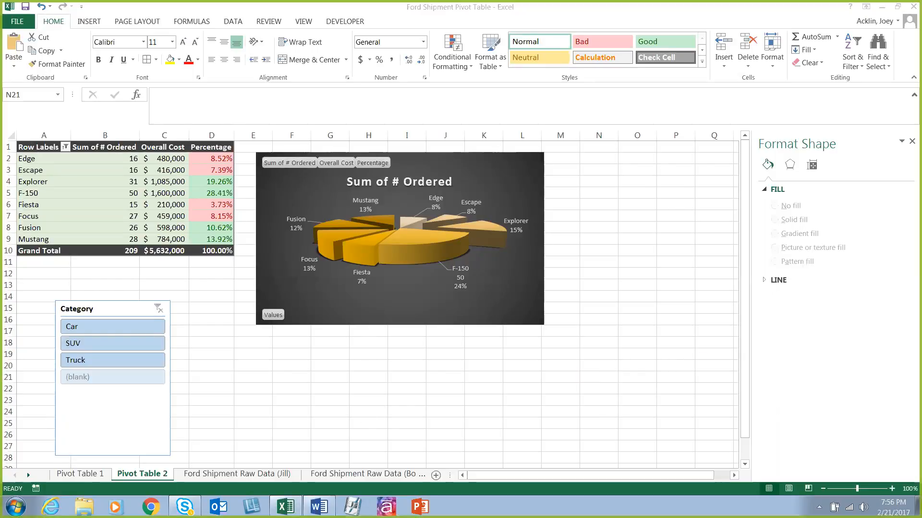